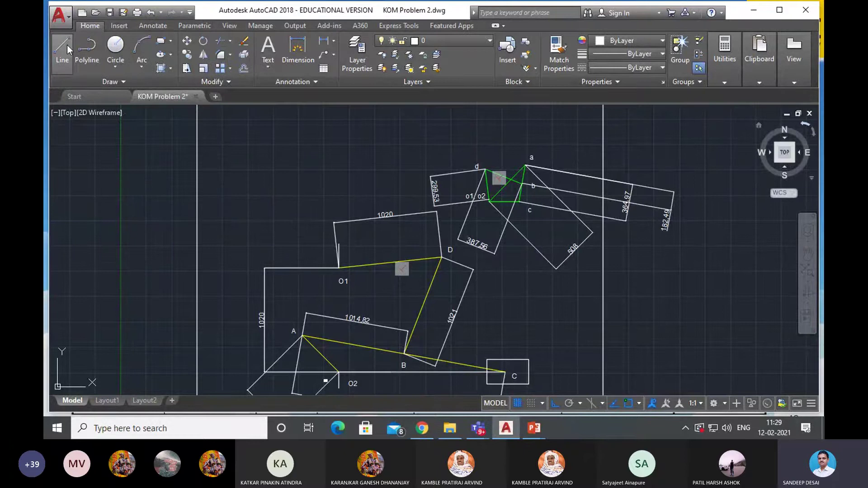
# Draw a 508-long line at about 43° in the empty area above and to the left of the mechanism.
pyautogui.click(64, 45)
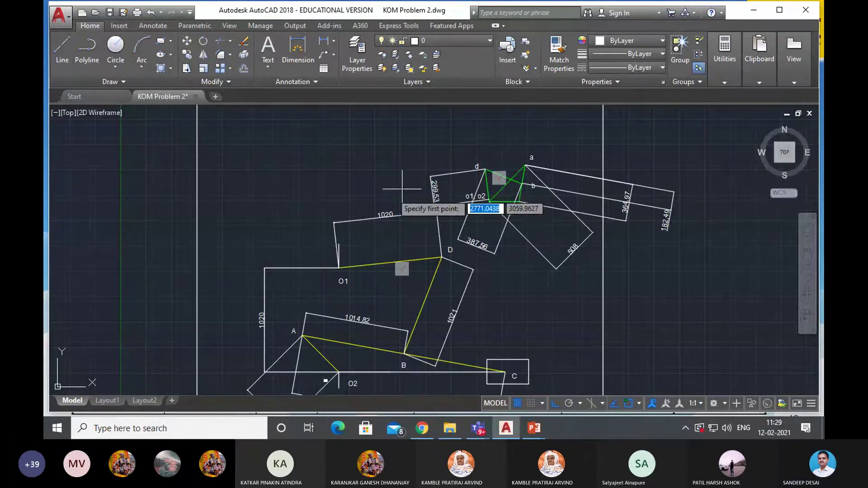
pyautogui.click(252, 203)
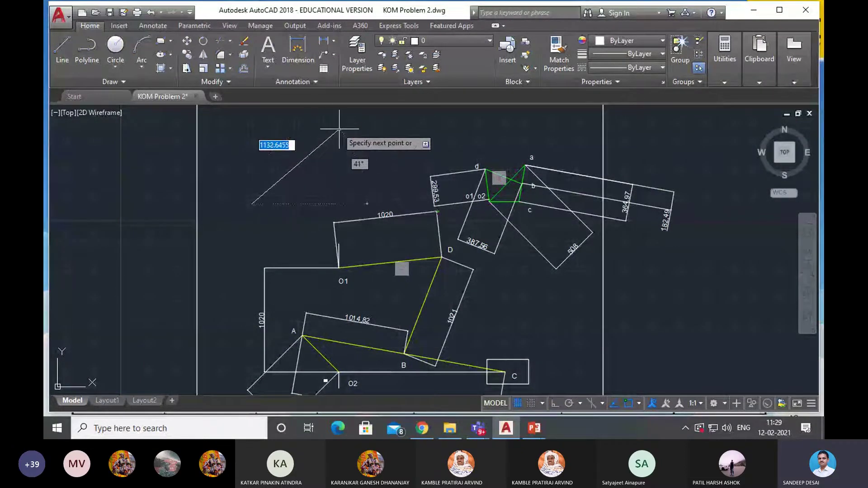
pyautogui.write('508')
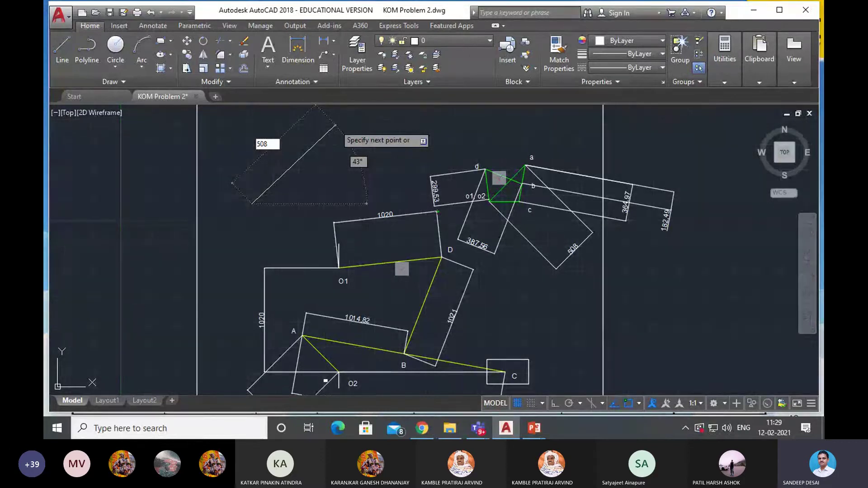
pyautogui.press('Return')
pyautogui.press('Escape')
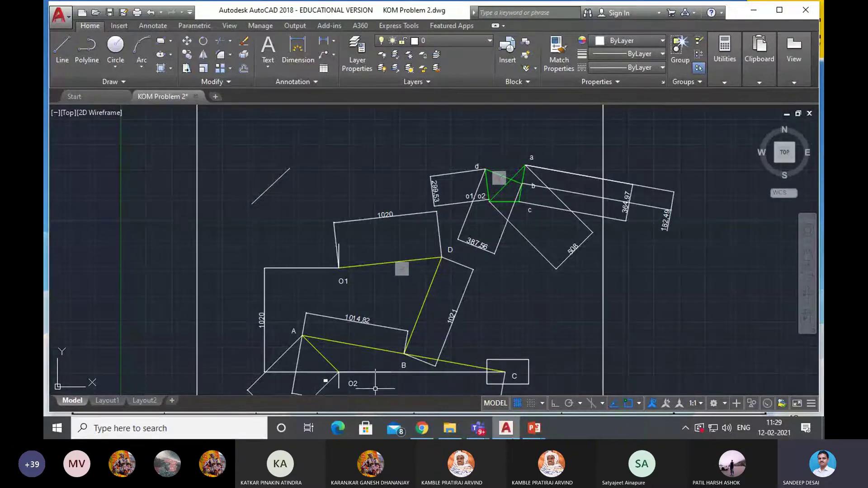
# Switch to the PowerPoint slide show and review the Velocity Diagram table and the preceding mechanism problem slide.
pyautogui.moveTo(528, 431)
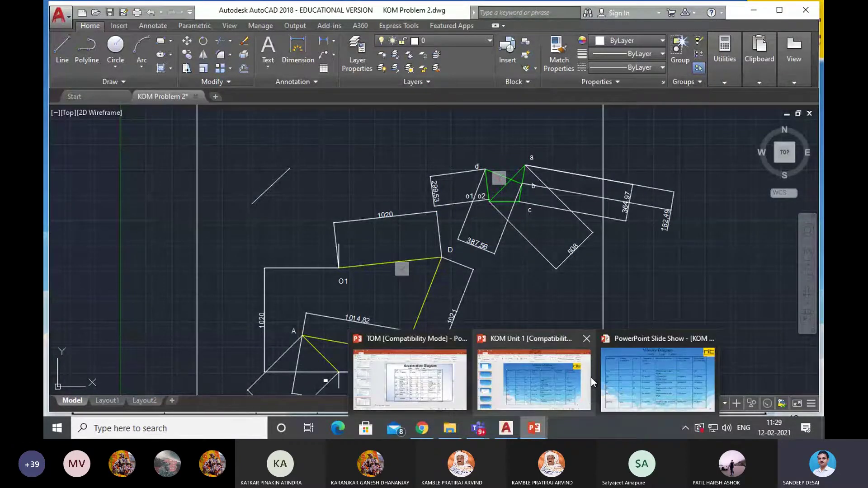
pyautogui.click(655, 380)
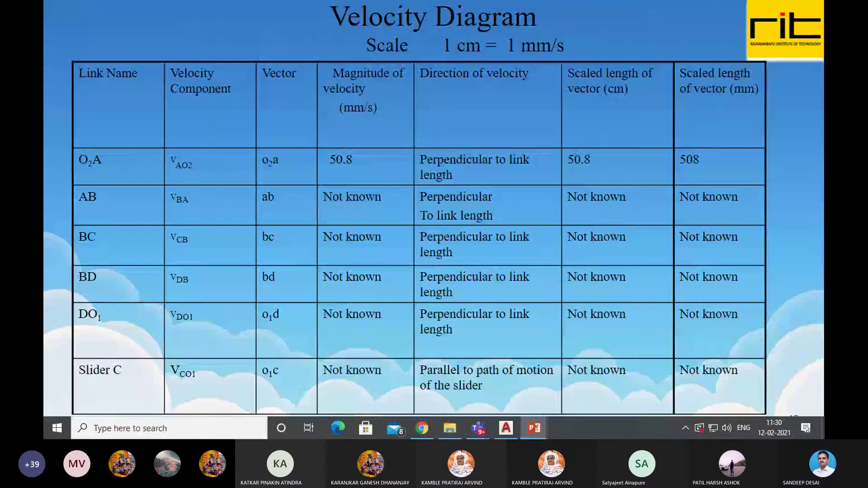
pyautogui.press('Left')
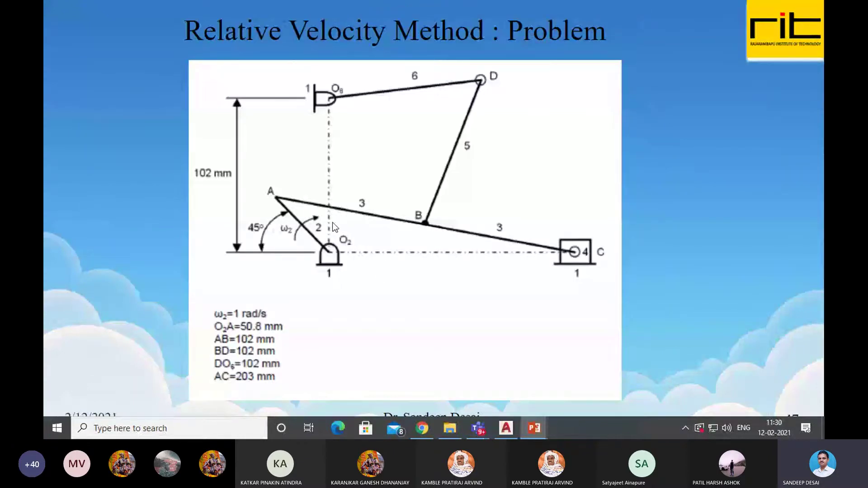
pyautogui.click(500, 433)
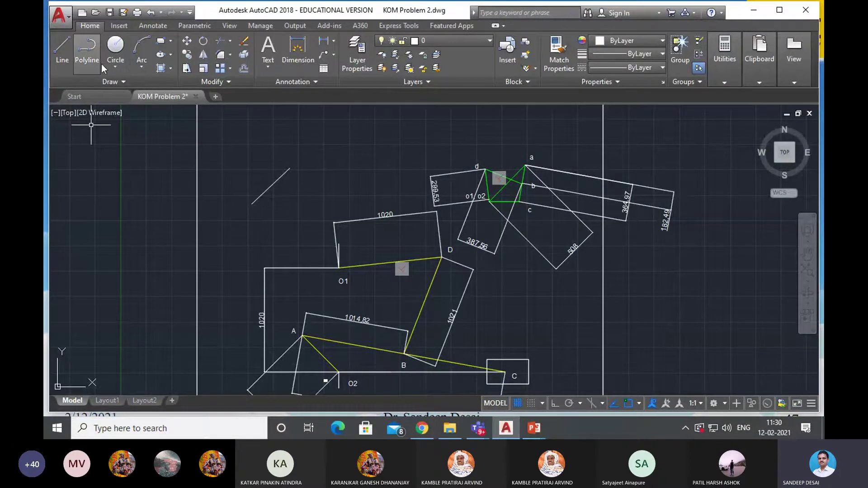
# Add the multiline text label "o1, o2" just below the lower end of the new 508-long line.
pyautogui.click(190, 27)
pyautogui.click(160, 12)
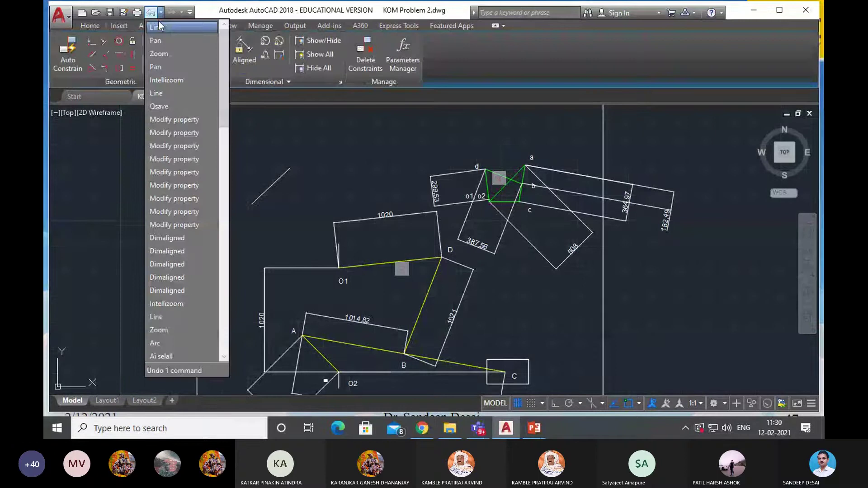
pyautogui.click(137, 23)
pyautogui.click(148, 24)
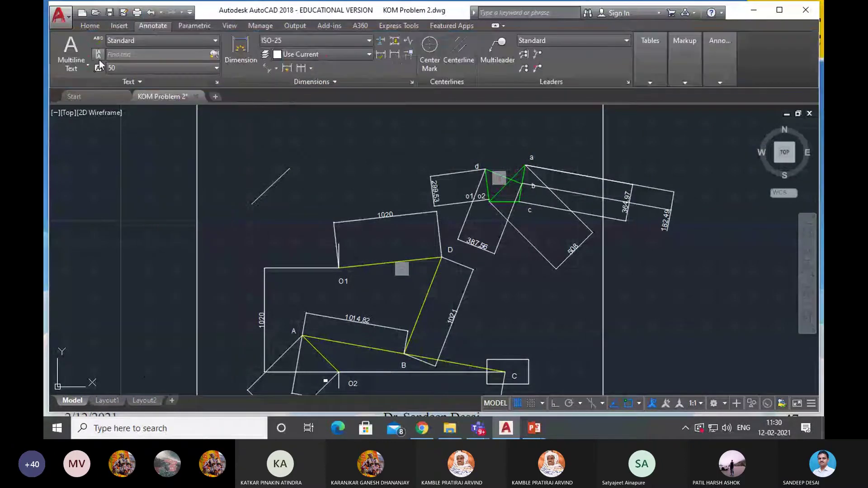
pyautogui.click(88, 65)
pyautogui.click(91, 85)
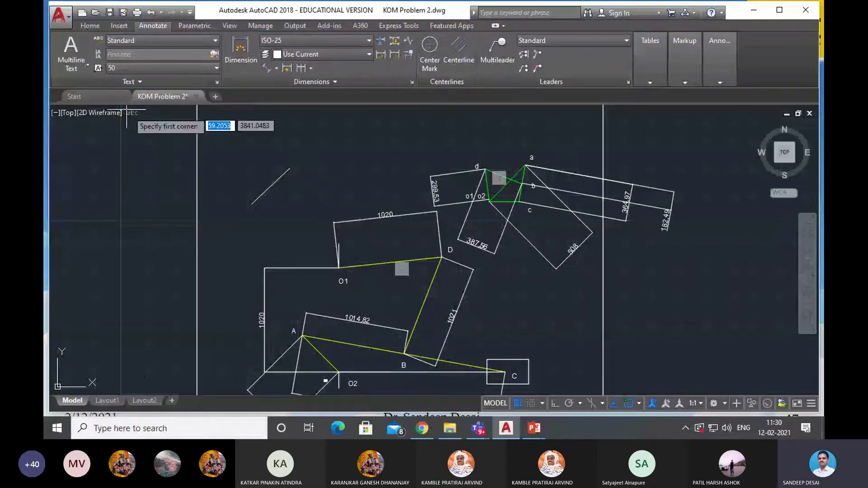
pyautogui.click(234, 214)
pyautogui.click(252, 220)
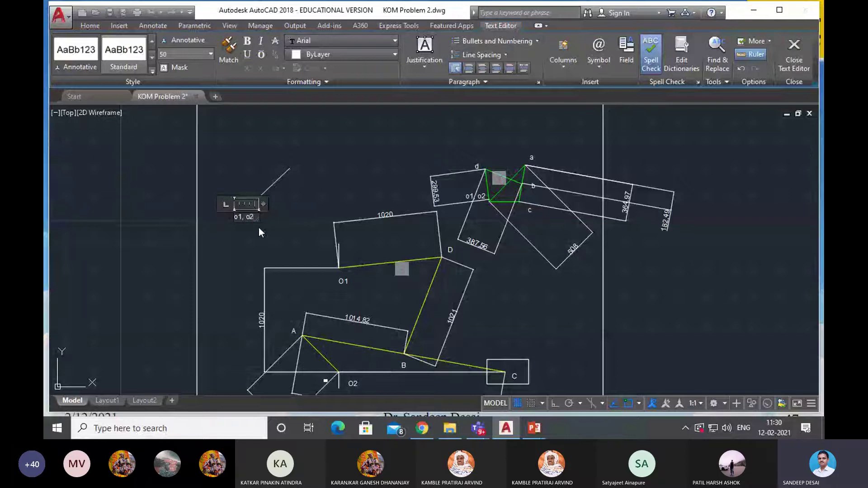
pyautogui.click(257, 246)
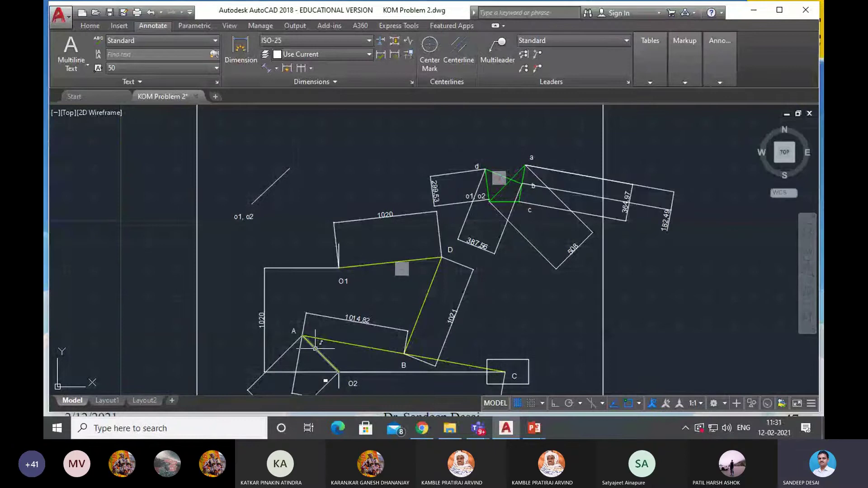
# Check the velocity directions and scaled lengths in the Velocity Diagram table of the KOM Unit 1 presentation in PowerPoint.
pyautogui.moveTo(492, 435)
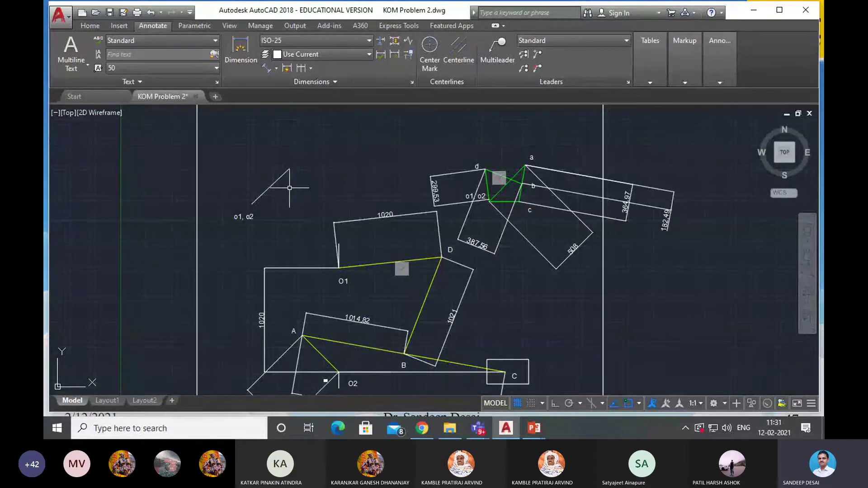
pyautogui.moveTo(535, 435)
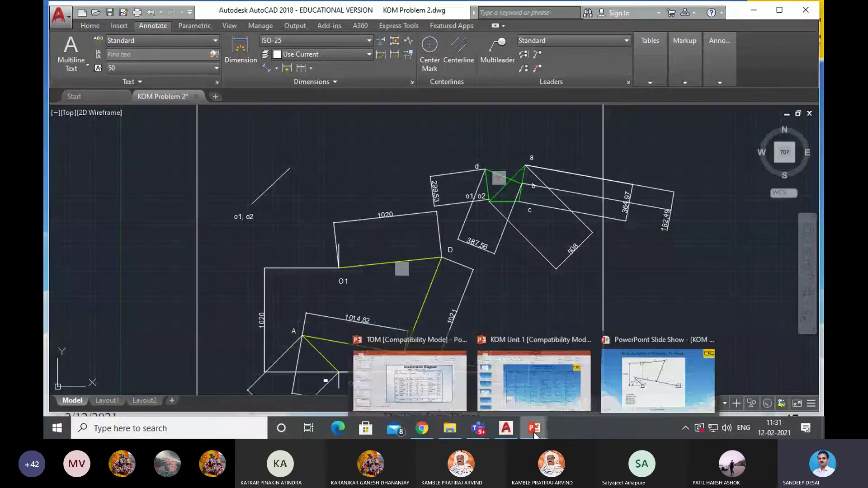
pyautogui.click(542, 379)
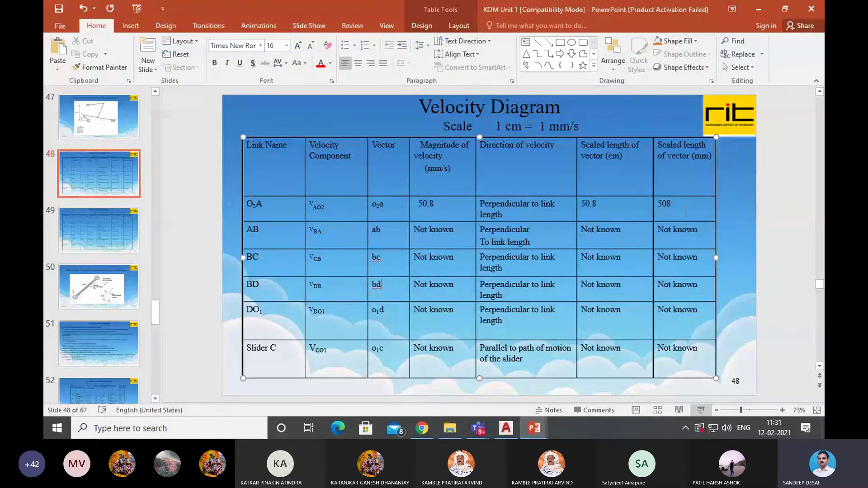
pyautogui.click(512, 428)
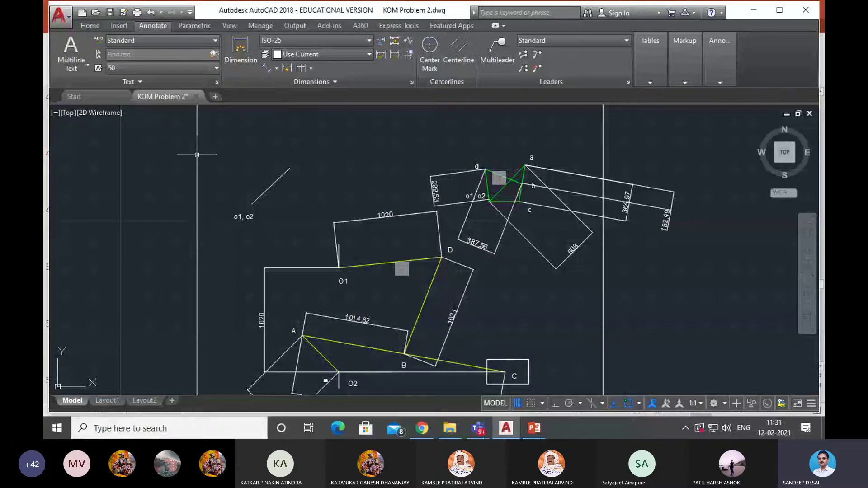
# Apply a perpendicular constraint between crank link O2A and the new velocity line, picking the crank as the first object.
pyautogui.click(188, 29)
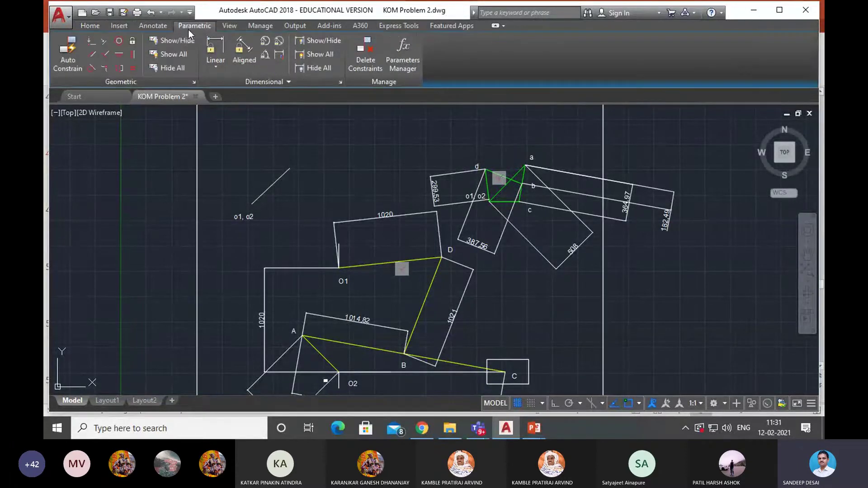
pyautogui.click(105, 55)
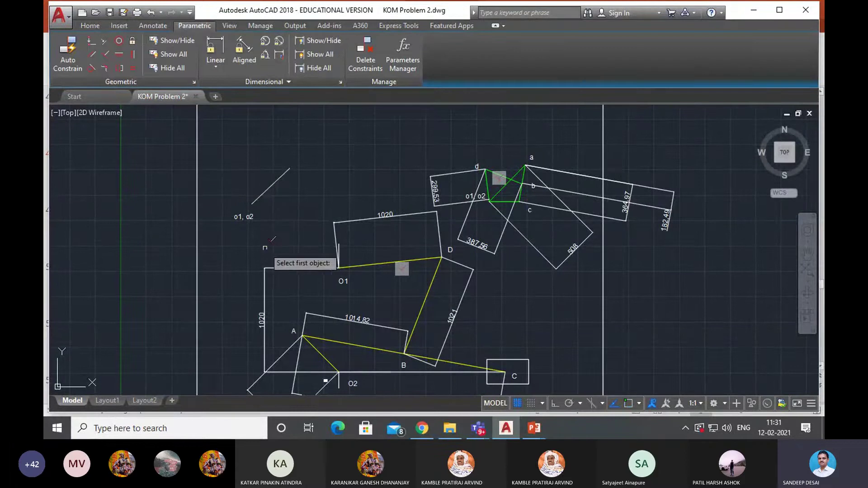
pyautogui.click(317, 351)
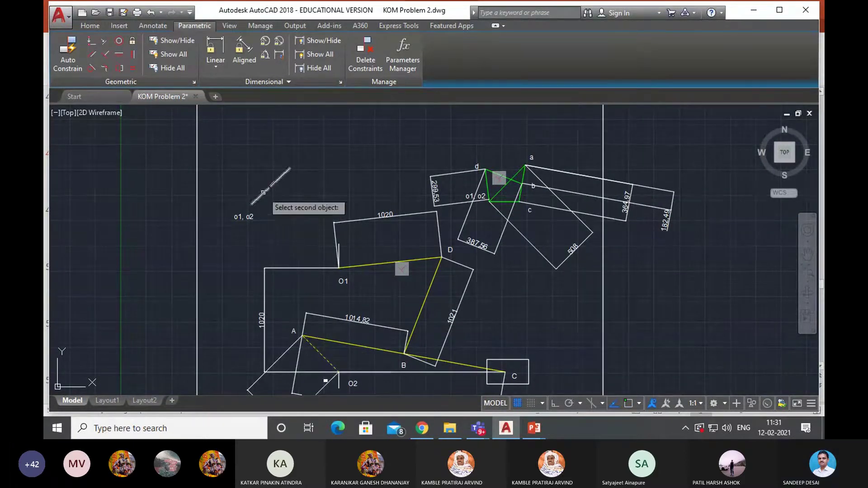
pyautogui.click(270, 186)
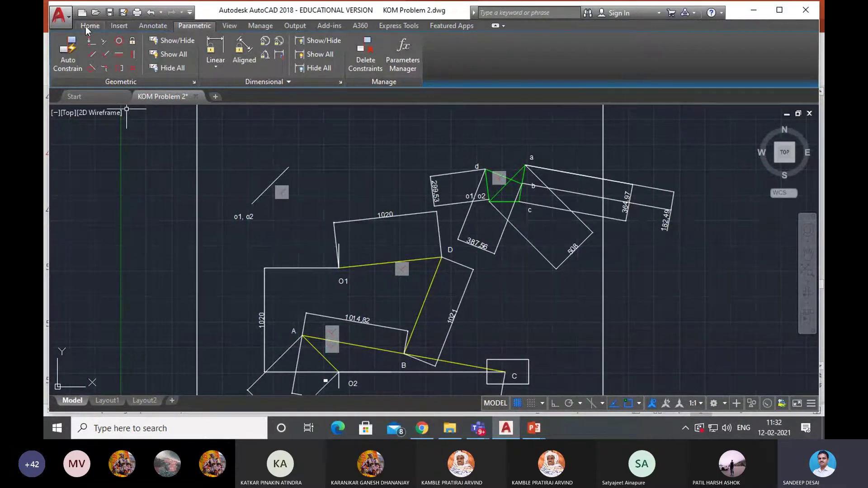
# Add the multiline text label "a" above the upper end of the velocity line.
pyautogui.click(151, 27)
pyautogui.click(72, 68)
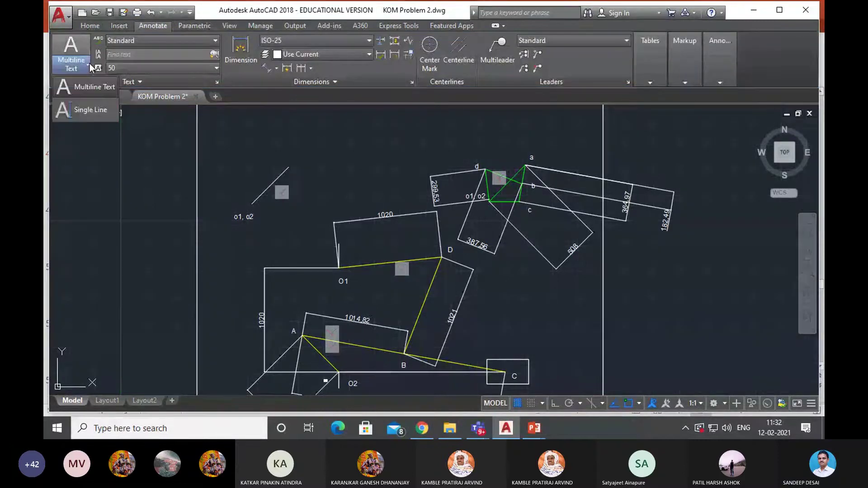
pyautogui.click(86, 85)
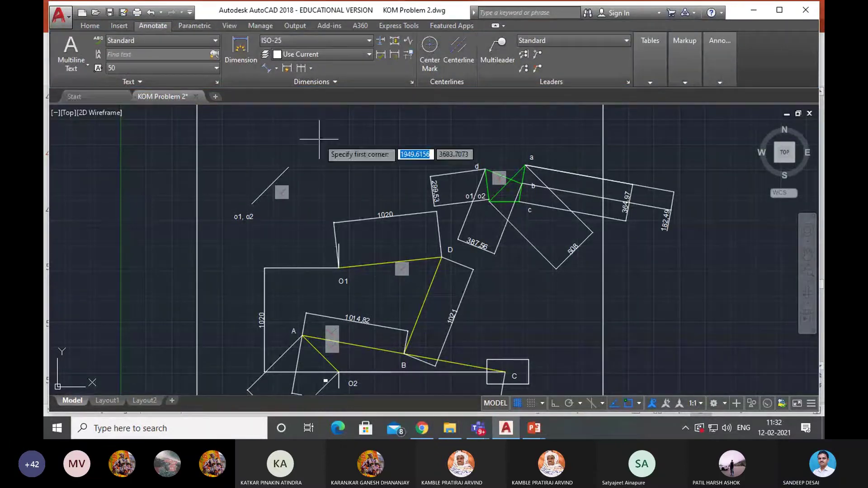
pyautogui.click(282, 145)
pyautogui.click(321, 185)
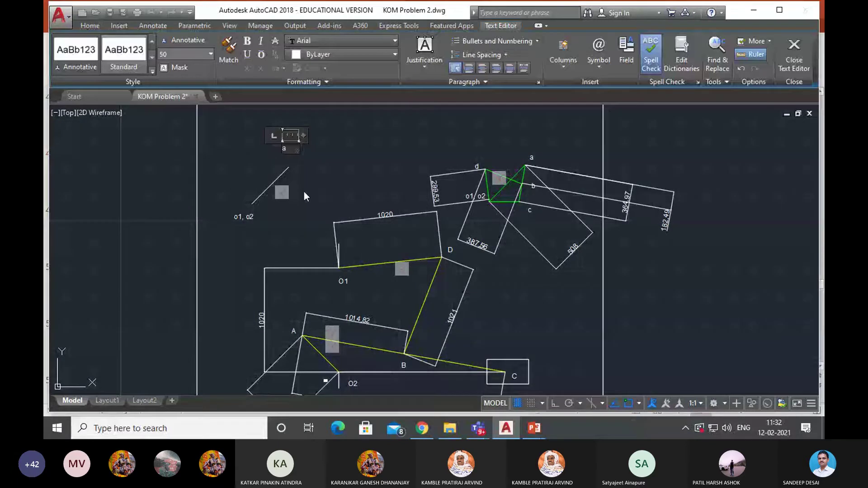
pyautogui.press('Escape')
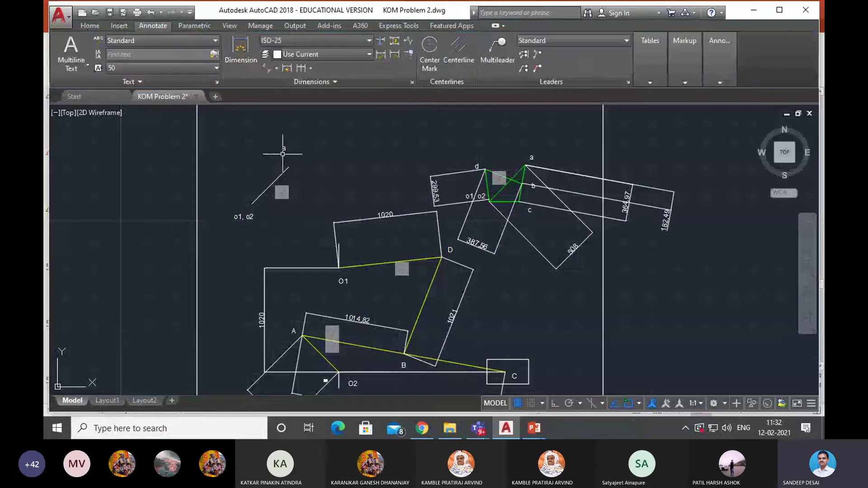
# Move the new "a" label slightly down, closer to the velocity line's upper end.
pyautogui.click(284, 147)
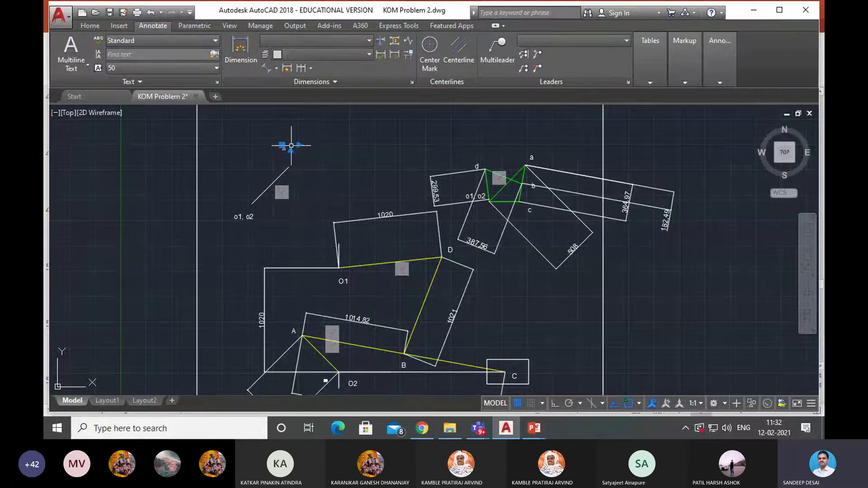
pyautogui.click(282, 145)
pyautogui.press('Escape')
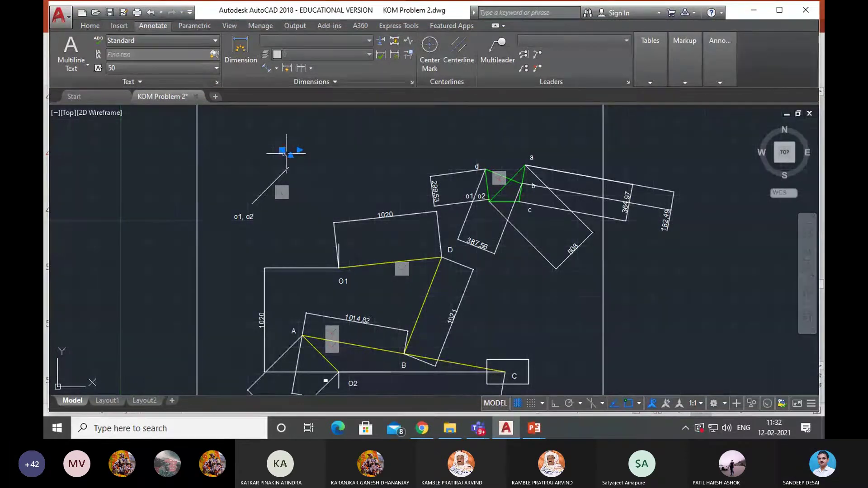
pyautogui.press('Escape')
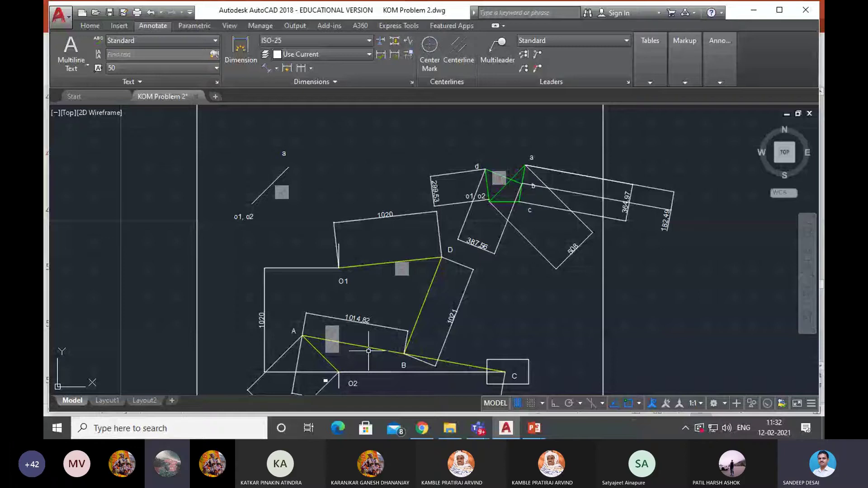
# Draw a line about 699 long from the velocity line's upper end a, running steeply downward at about 99°.
pyautogui.press('F7')
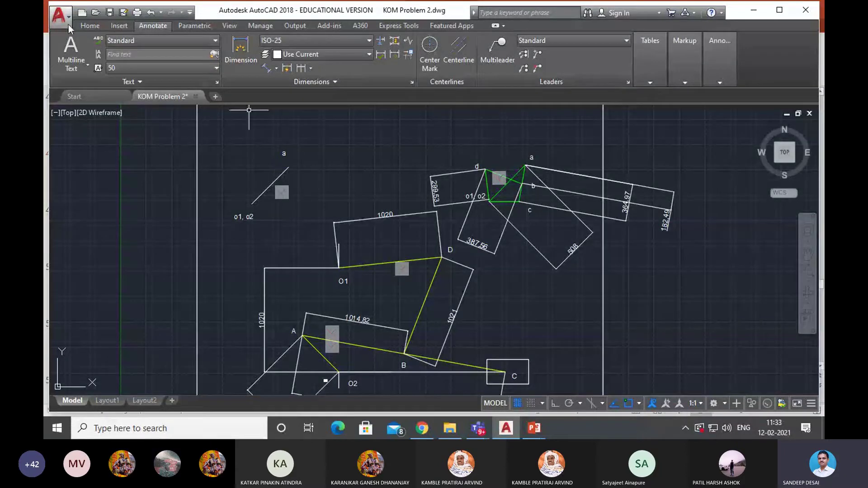
pyautogui.click(90, 25)
pyautogui.click(62, 45)
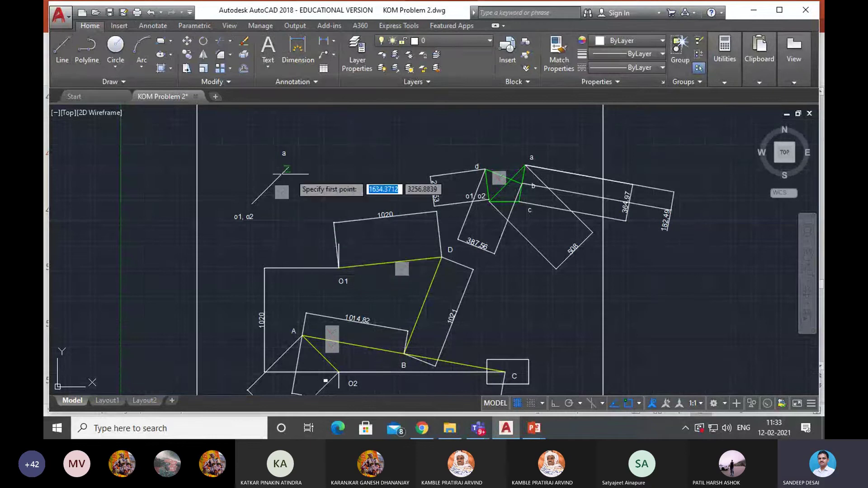
pyautogui.click(287, 168)
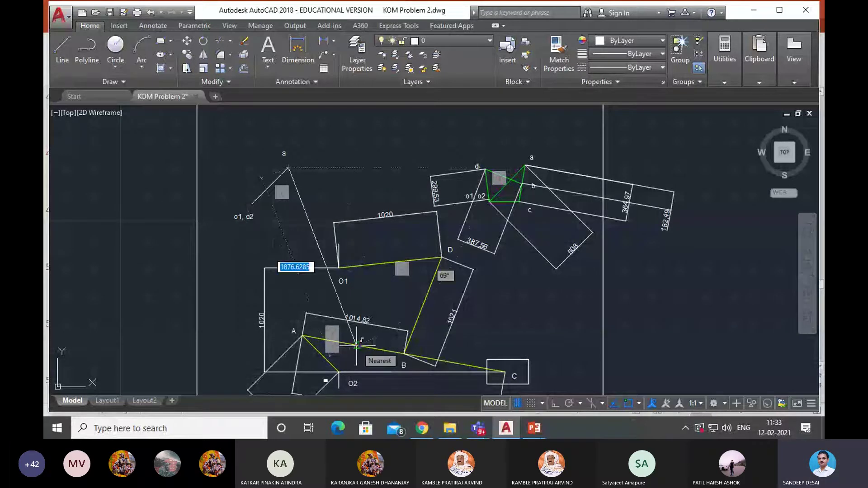
pyautogui.click(274, 267)
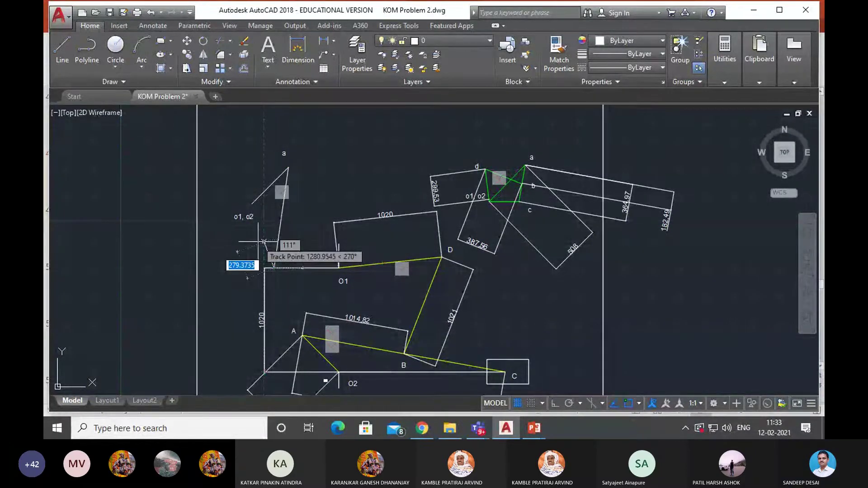
pyautogui.write('u')
pyautogui.press('Return')
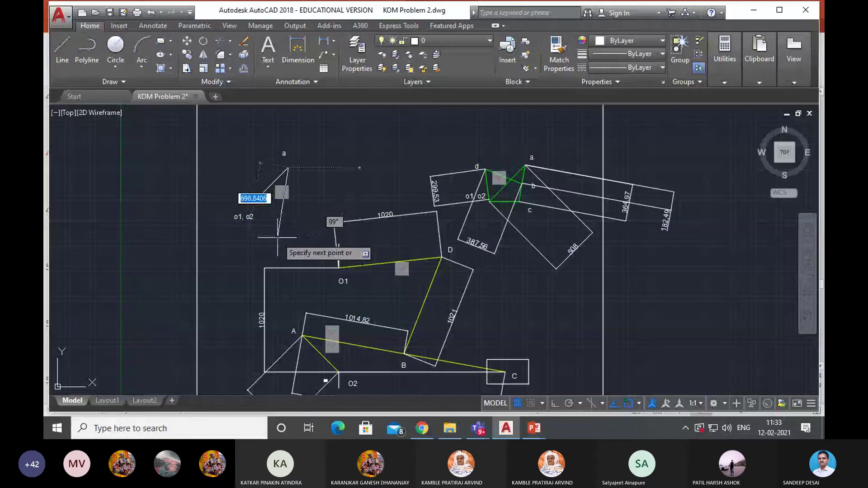
pyautogui.click(278, 237)
pyautogui.press('Return')
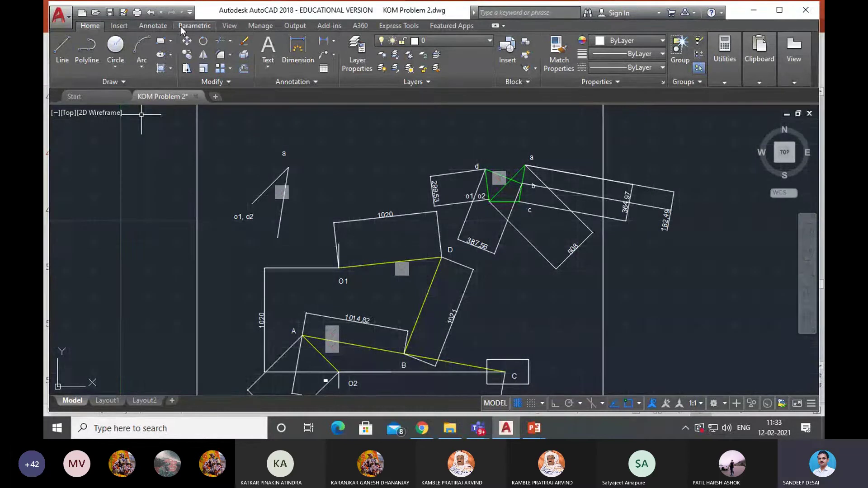
# Add the multiline text label "c" just below the lower end of the line running down from a.
pyautogui.click(194, 26)
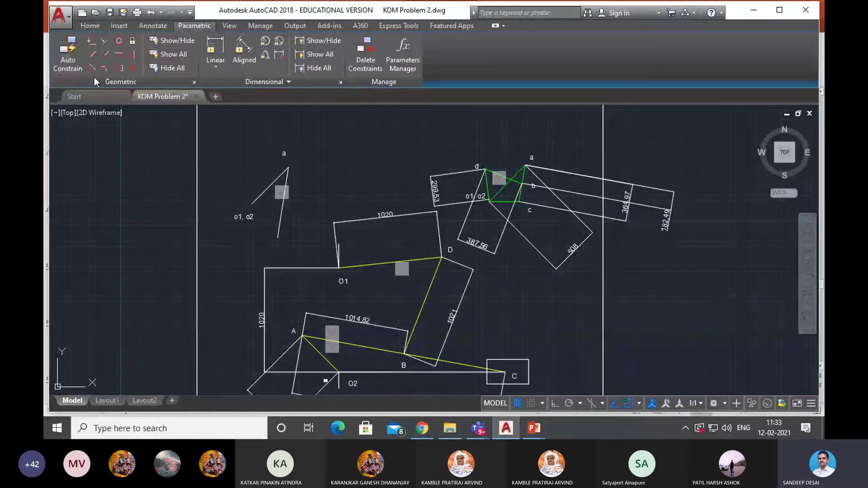
pyautogui.click(157, 26)
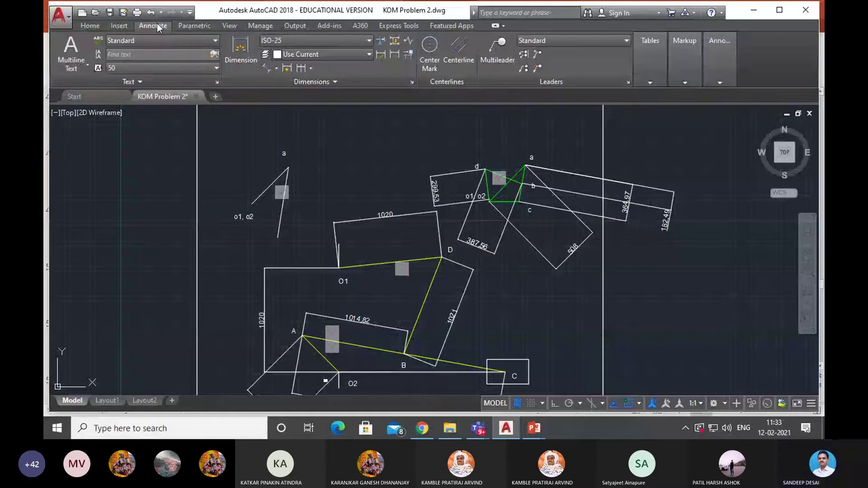
pyautogui.click(88, 65)
pyautogui.click(94, 90)
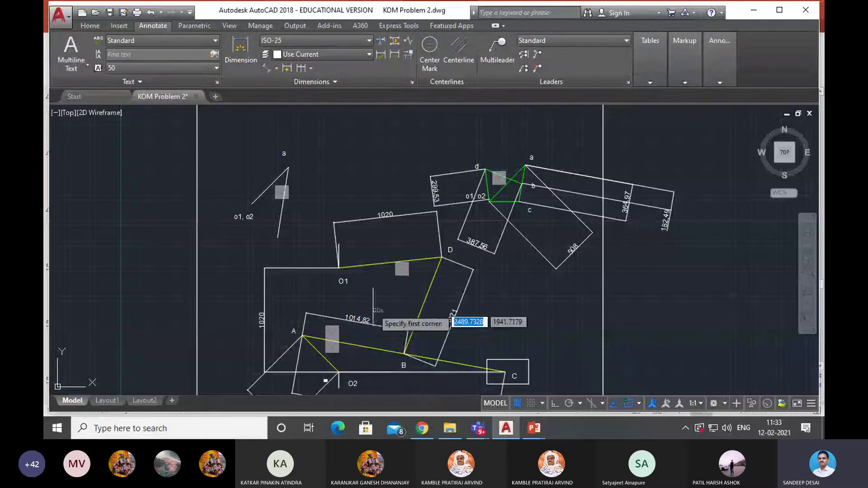
pyautogui.click(271, 248)
pyautogui.press('Escape')
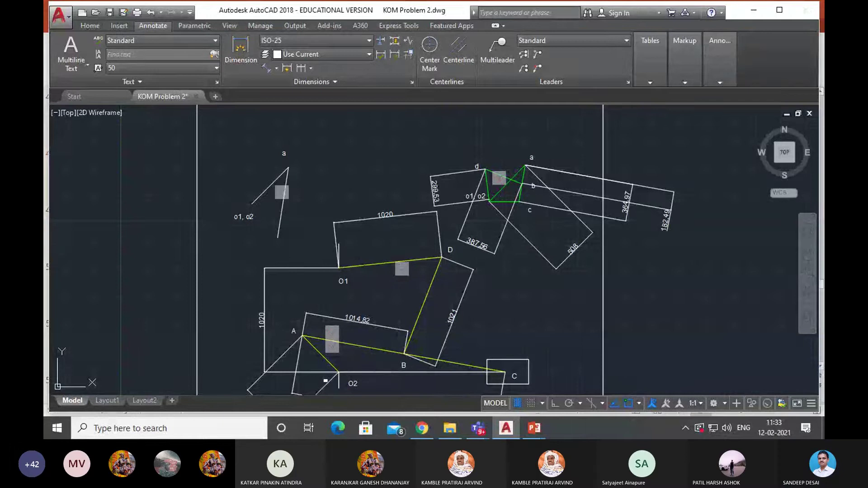
pyautogui.click(316, 256)
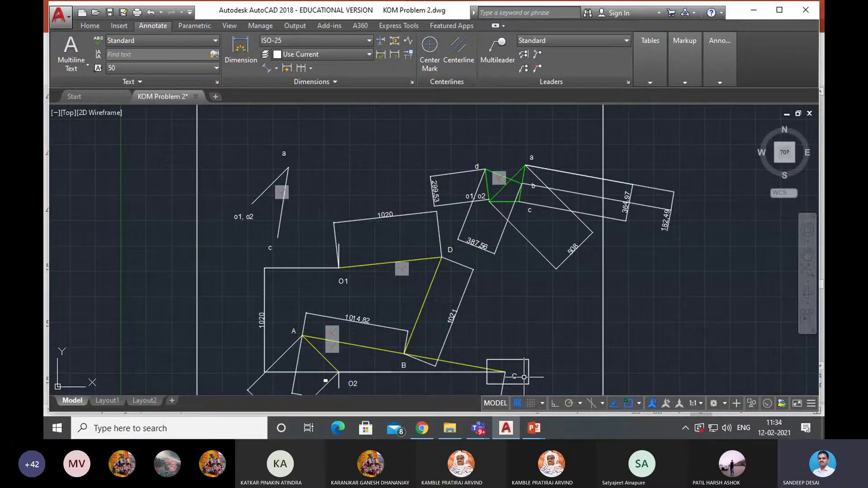
# Switch to the PowerPoint slide show and examine the Velocity Diagram table for the direction of slider C's vector o1c.
pyautogui.moveTo(534, 428)
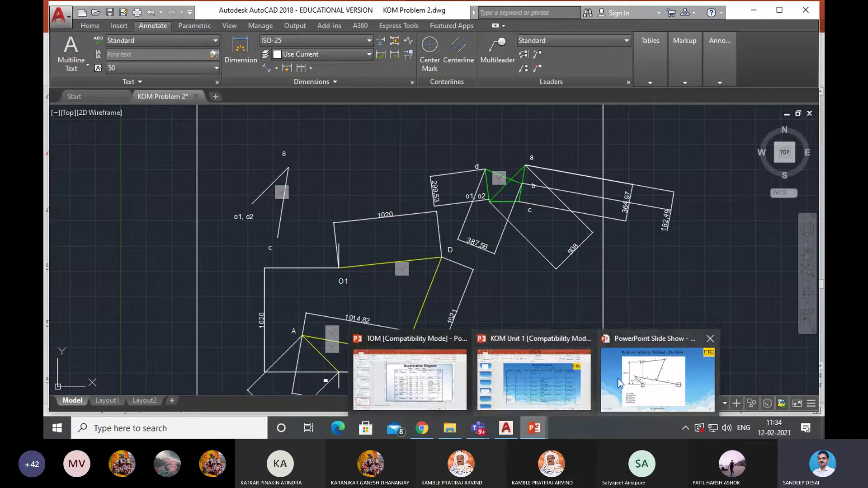
pyautogui.click(557, 378)
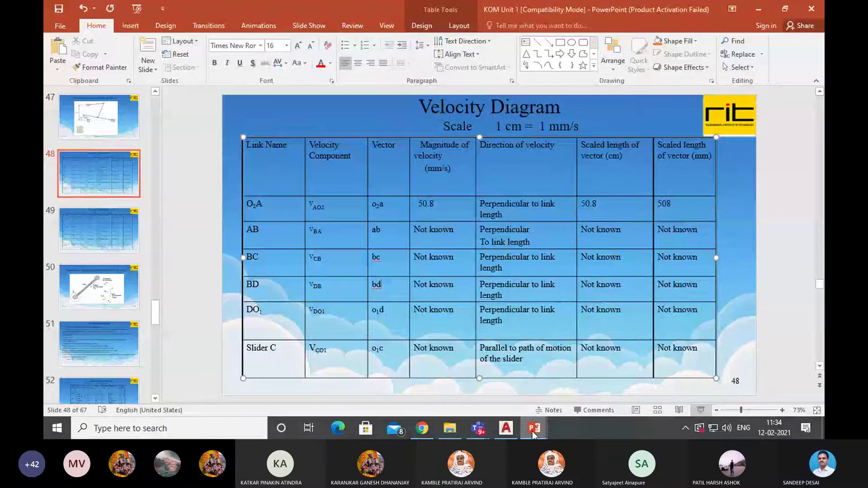
pyautogui.moveTo(533, 429)
pyautogui.click(619, 406)
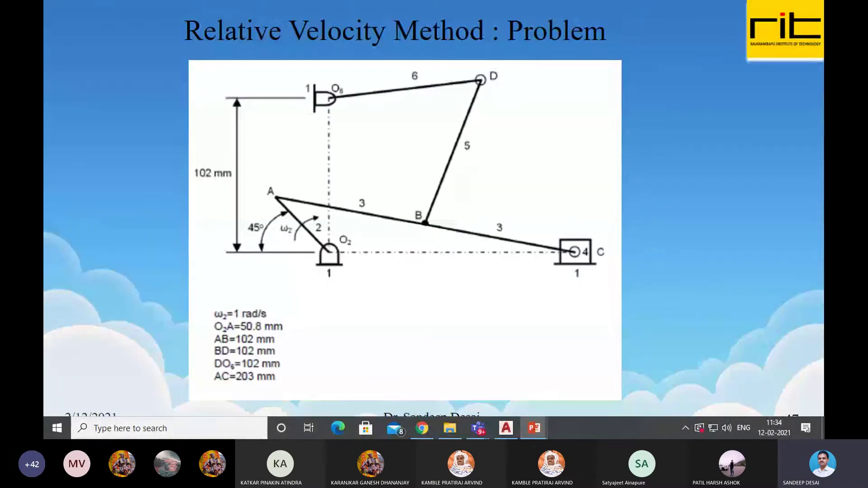
pyautogui.press('Right')
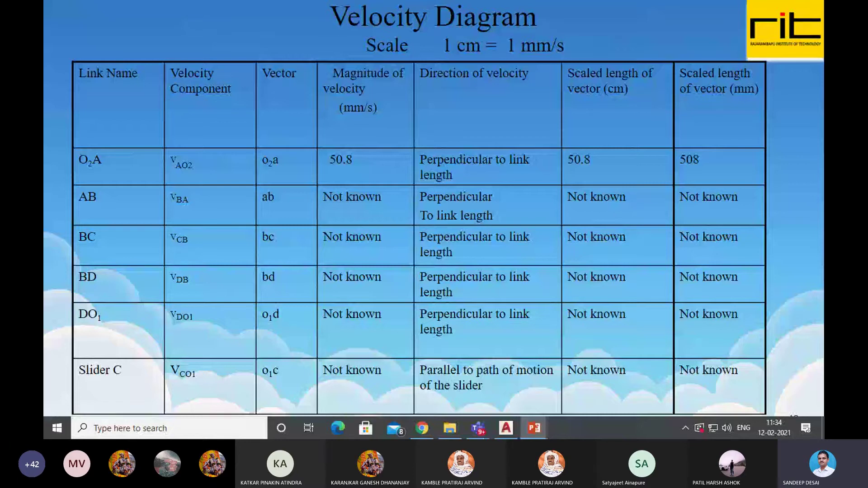
pyautogui.click(505, 429)
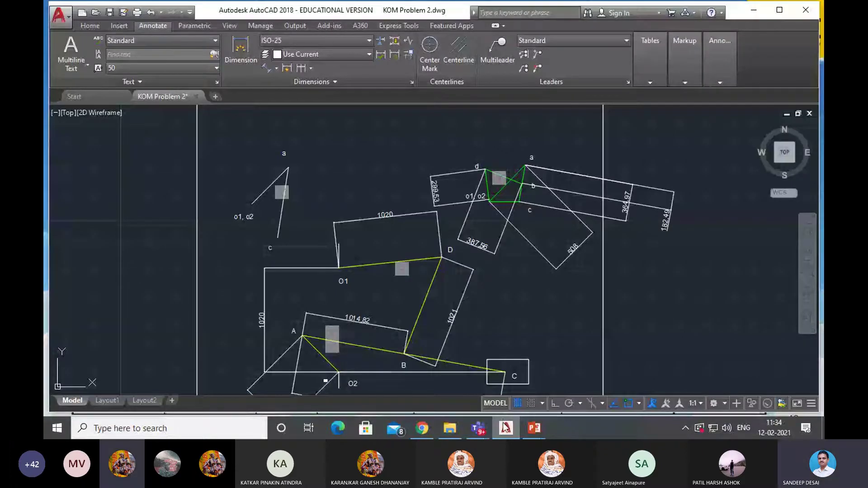
pyautogui.click(536, 435)
pyautogui.click(694, 382)
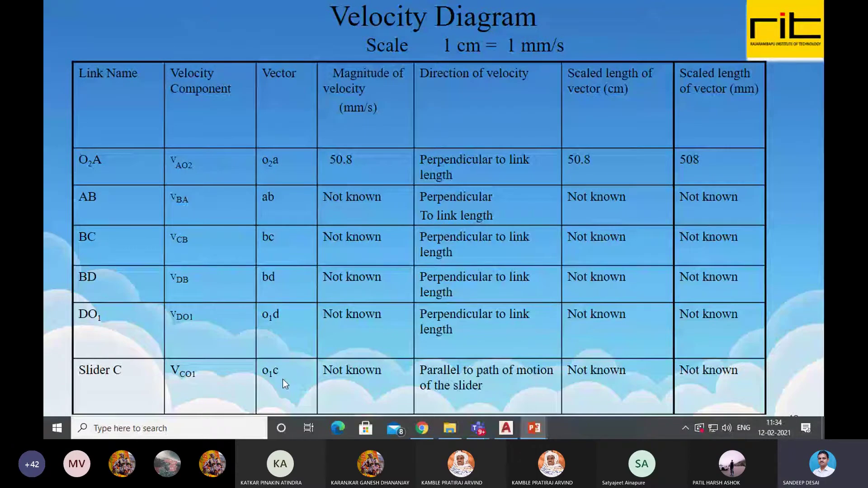
# Switch back to AutoCAD and draw a horizontal line from point o1, o2 extending rightward across the line from a.
pyautogui.click(505, 427)
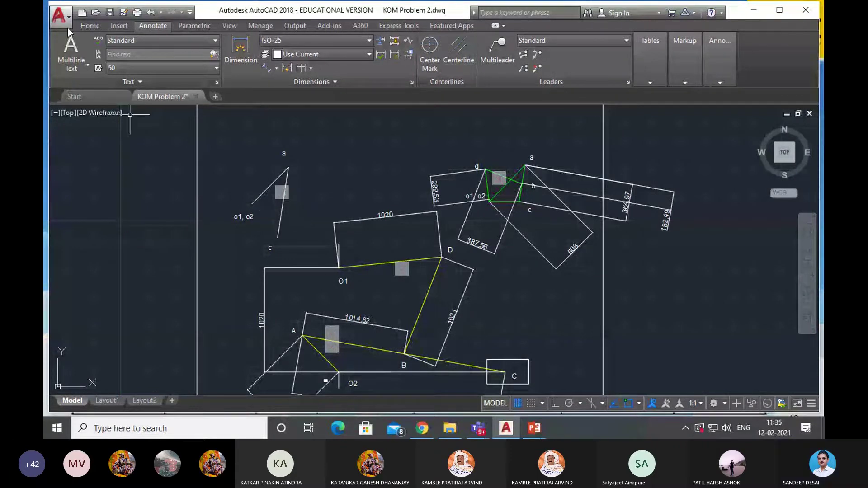
pyautogui.click(92, 26)
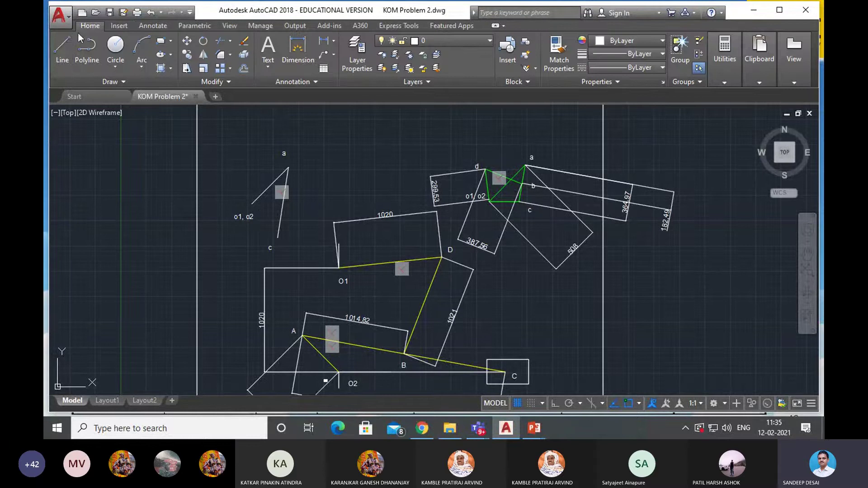
pyautogui.click(66, 42)
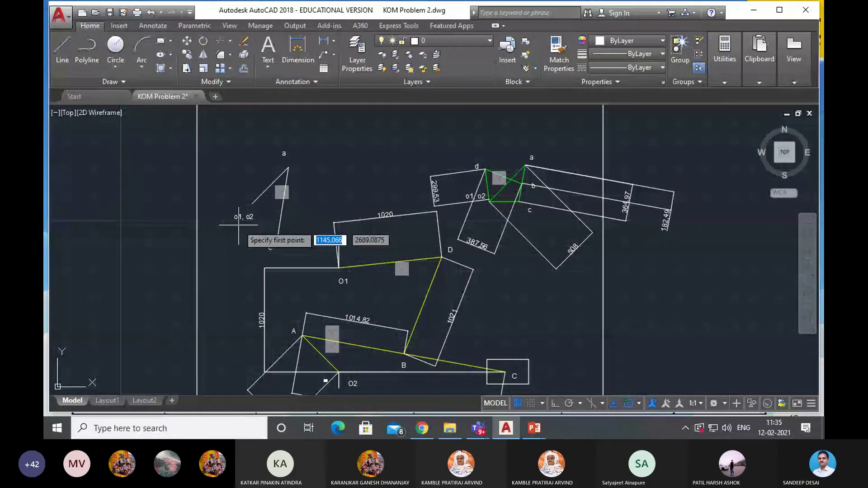
pyautogui.click(250, 204)
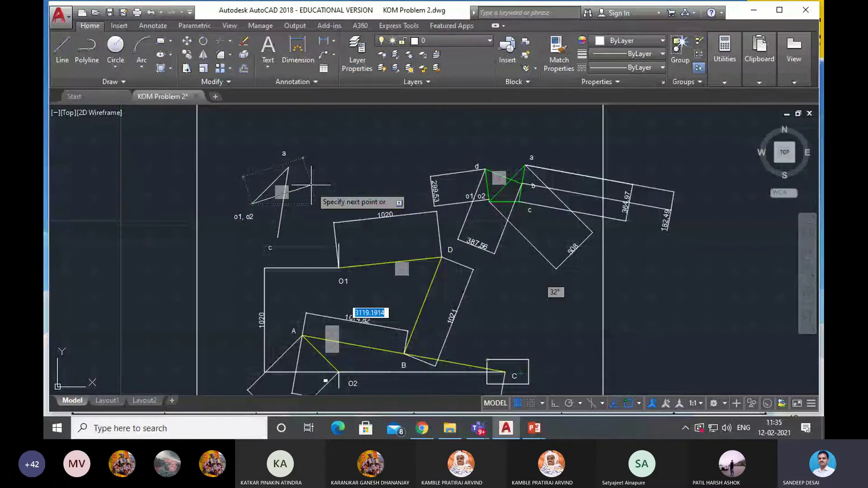
pyautogui.click(365, 204)
pyautogui.press('Escape')
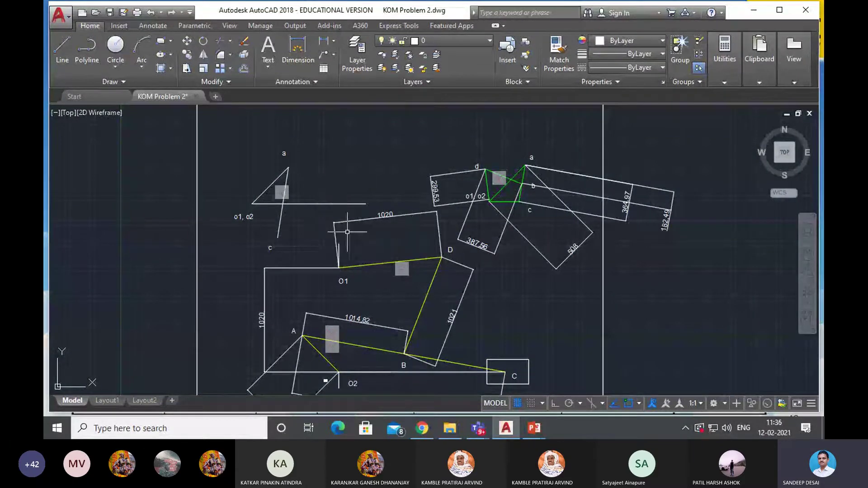
# Add the multiline text label "c" above the right end of the horizontal velocity line.
pyautogui.click(160, 25)
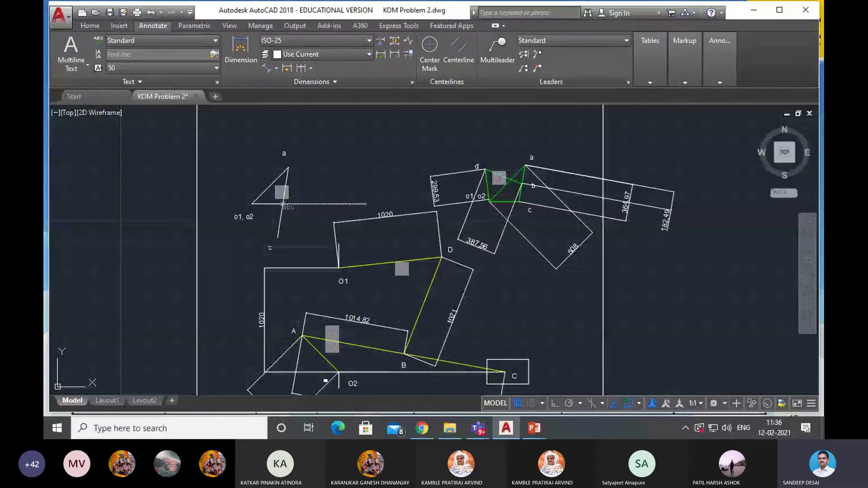
pyautogui.click(71, 51)
pyautogui.click(87, 64)
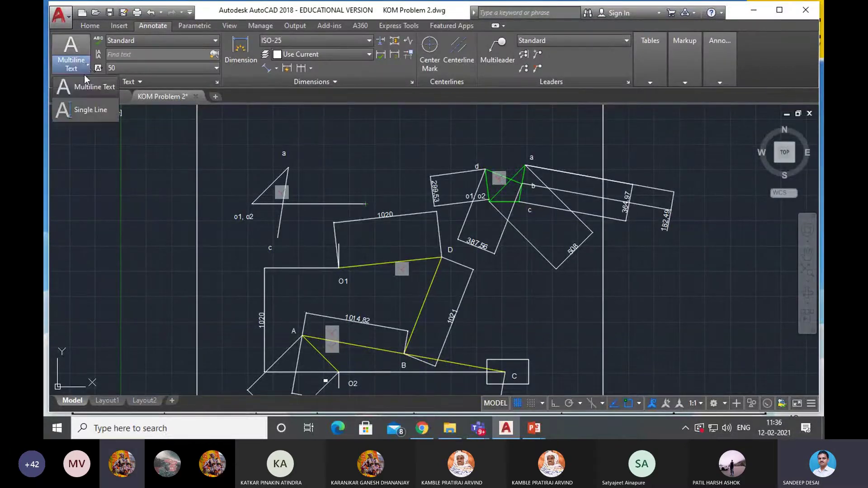
pyautogui.click(85, 84)
pyautogui.click(356, 189)
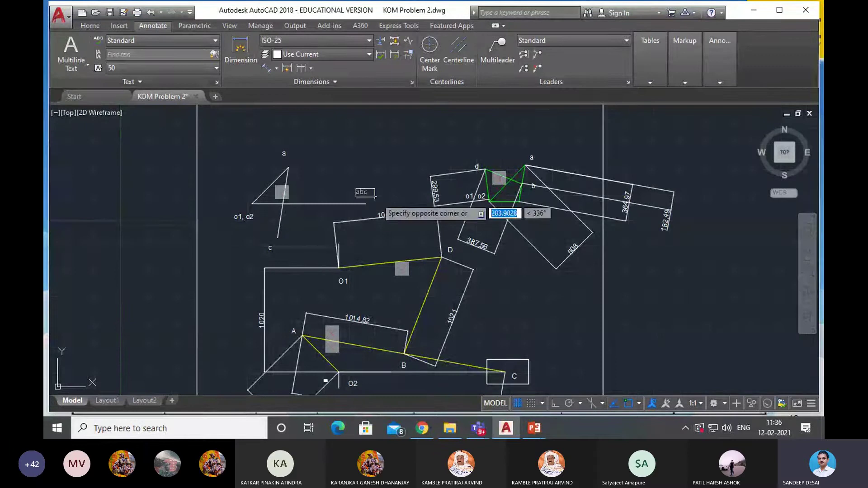
pyautogui.click(377, 199)
pyautogui.write('c')
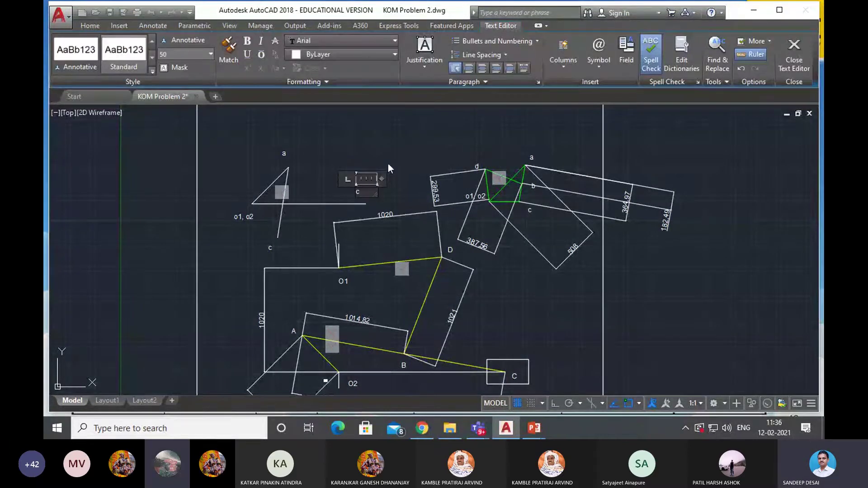
pyautogui.click(314, 200)
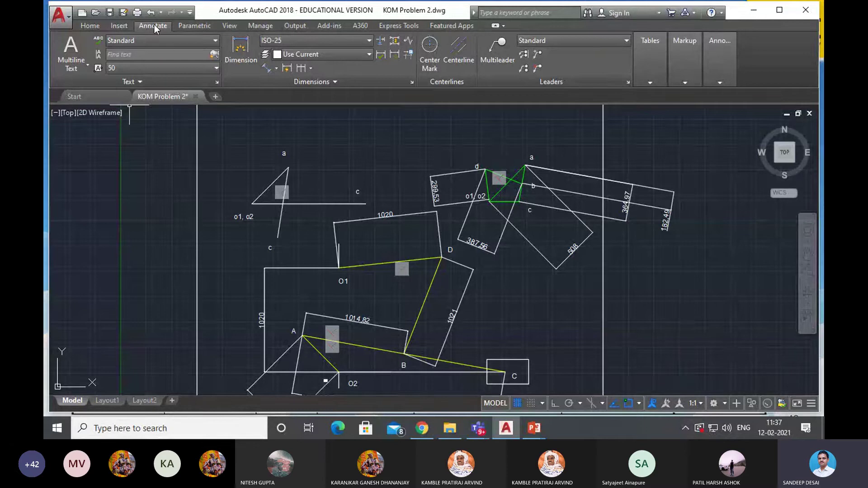
# Apply a parallel constraint between the horizontal line from O2 to slider C and the horizontal velocity line, picking the O2 line first.
pyautogui.click(88, 64)
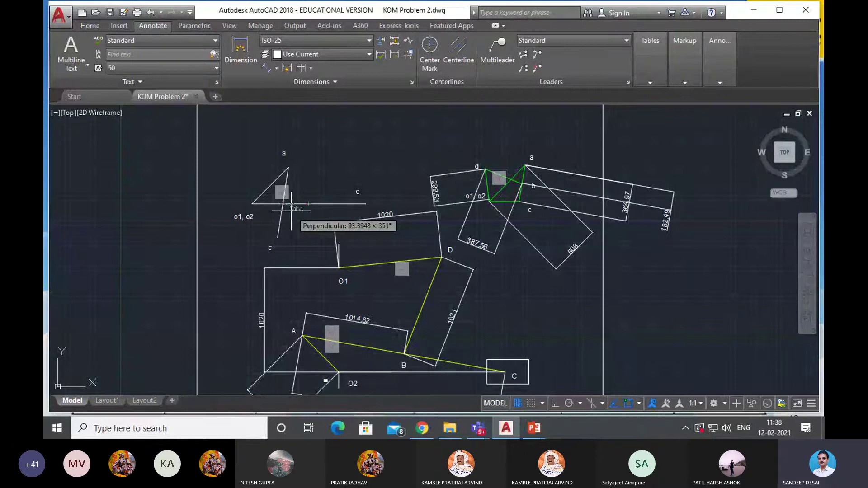
pyautogui.click(291, 209)
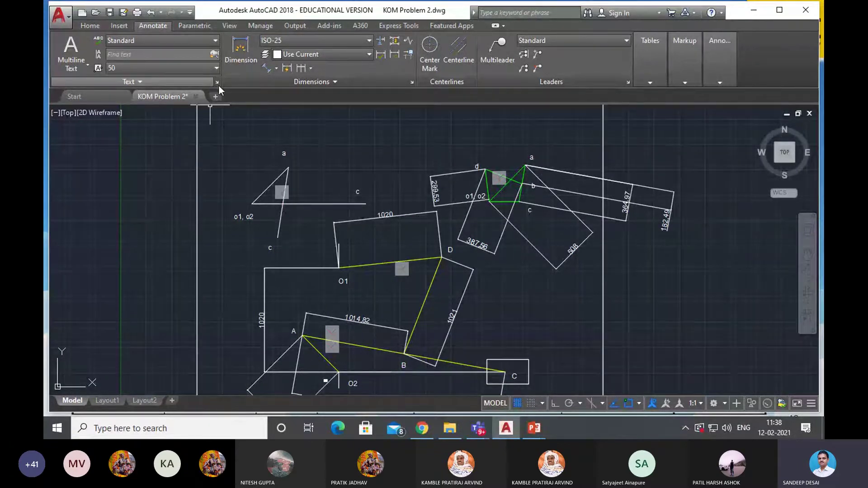
pyautogui.click(194, 26)
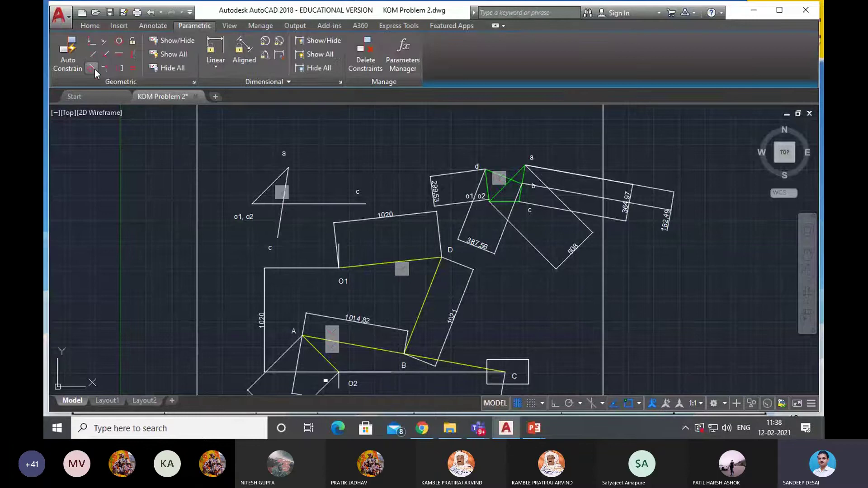
pyautogui.click(89, 55)
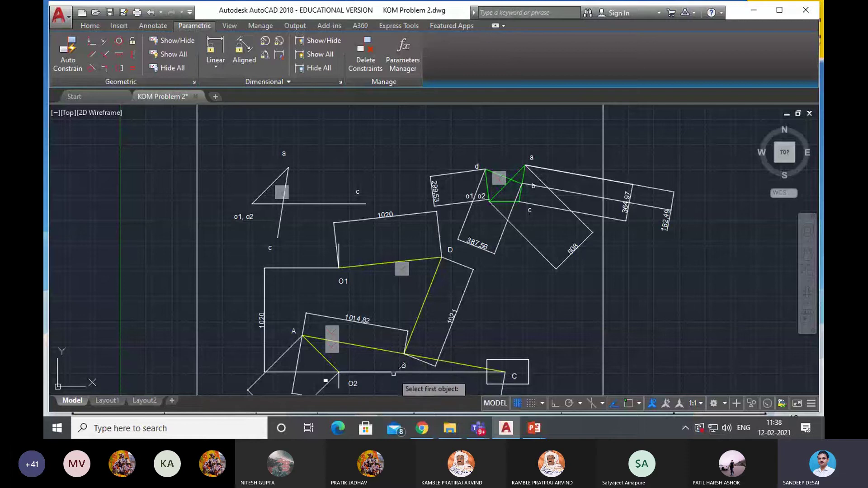
pyautogui.click(387, 371)
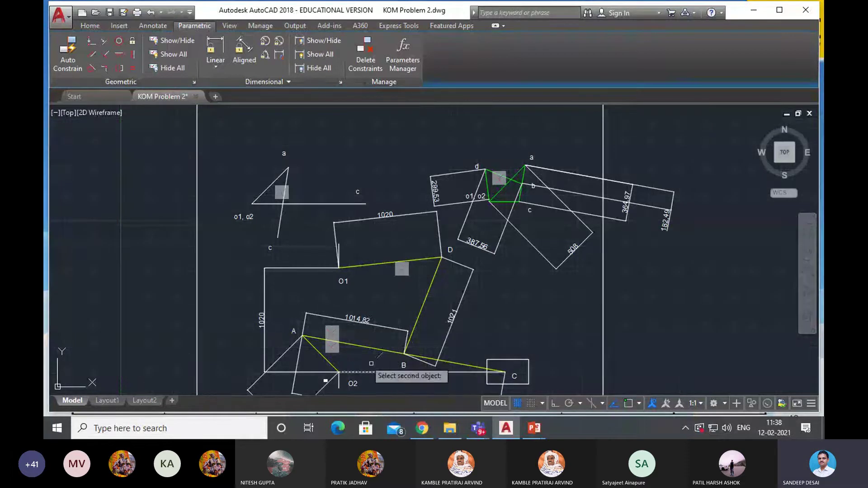
pyautogui.click(300, 204)
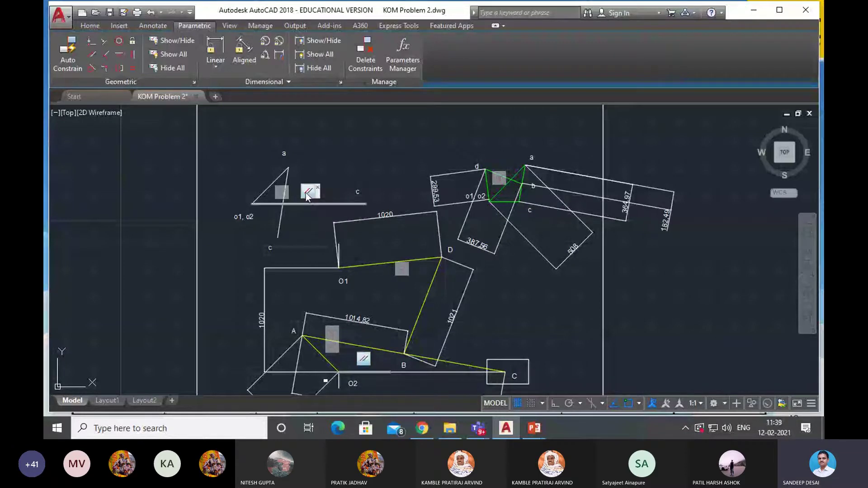
# Add the multiline text label "c" just below the intersection of the horizontal velocity line and the line from a.
pyautogui.click(153, 26)
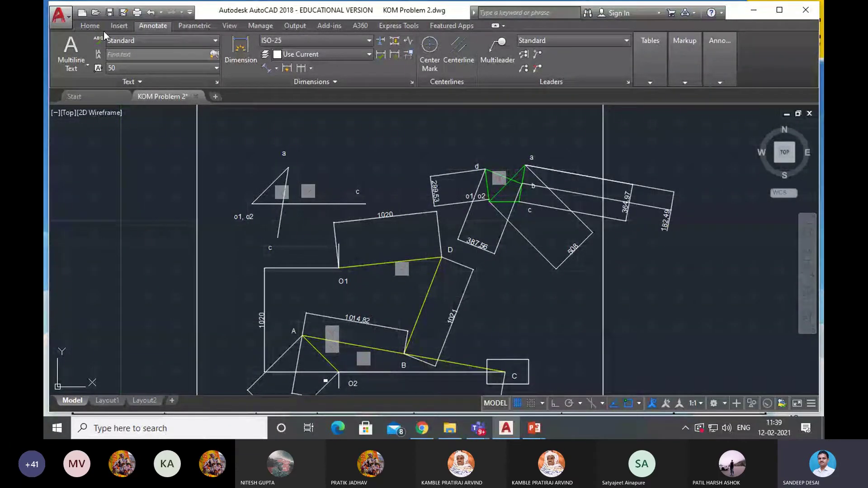
pyautogui.click(83, 69)
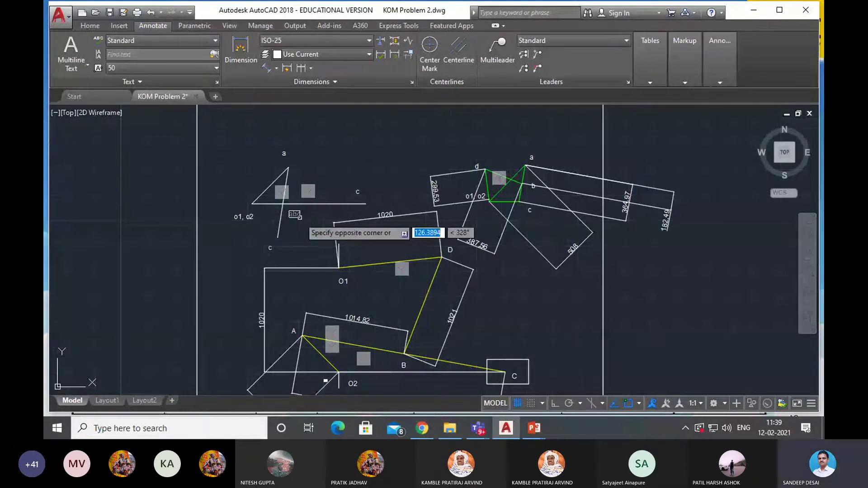
pyautogui.click(288, 211)
pyautogui.press('Escape')
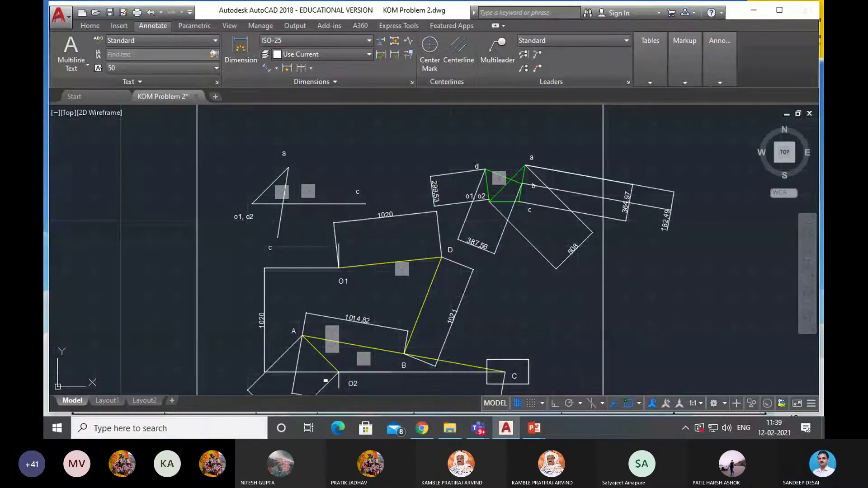
pyautogui.write('c')
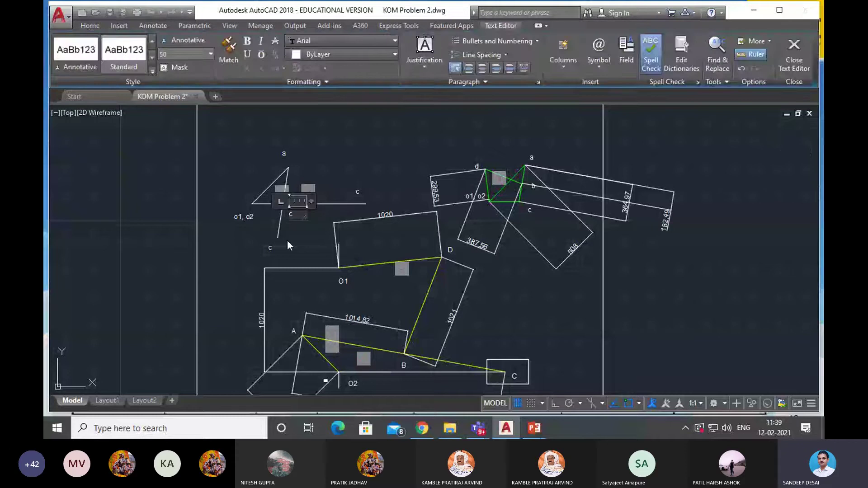
pyautogui.click(354, 194)
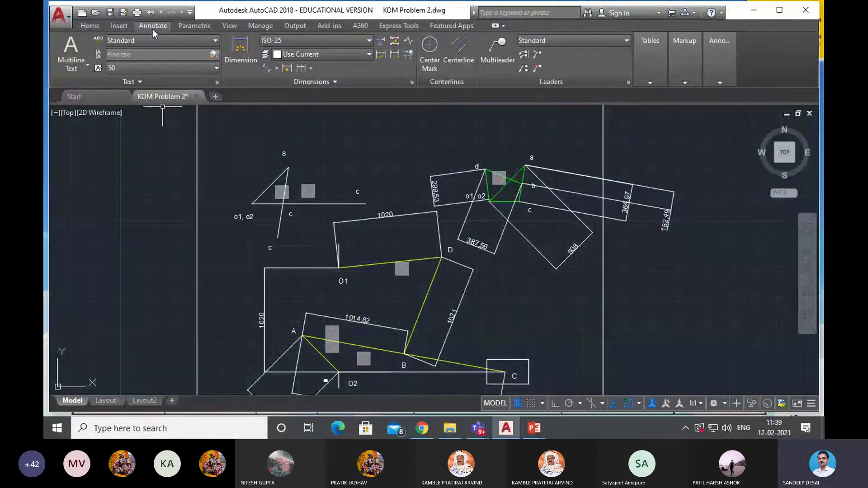
# Delete the "c" label above the right end of the horizontal velocity line.
pyautogui.click(357, 192)
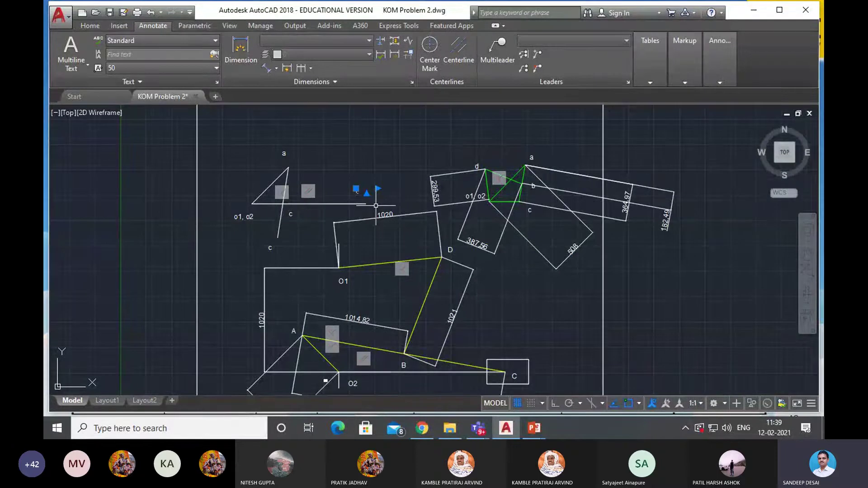
pyautogui.press('F7')
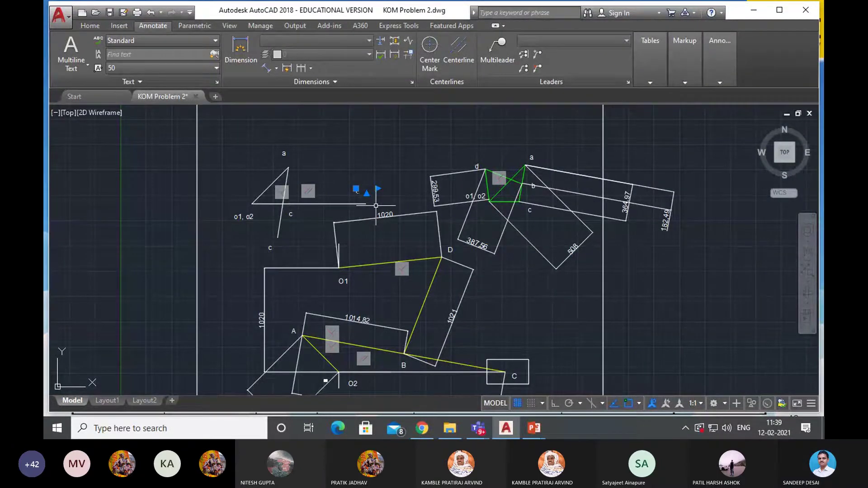
pyautogui.press('Delete')
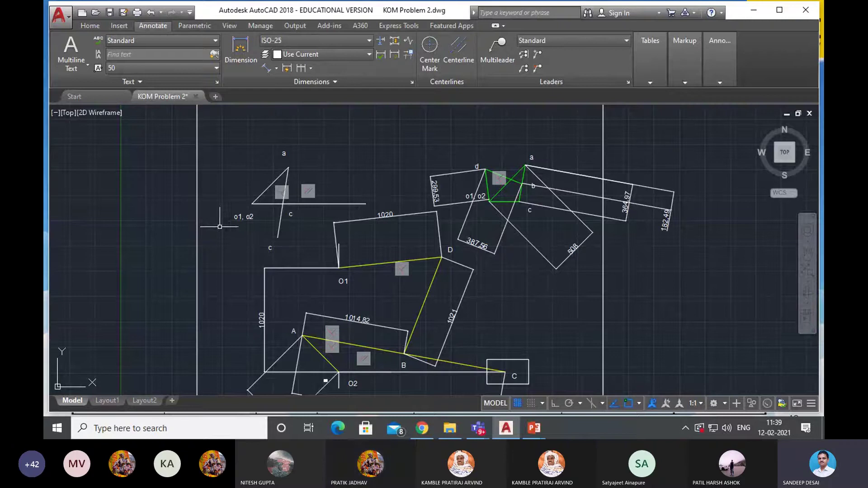
# Delete the "c" label at the lower end of the line from a and trim that line below the horizontal velocity line.
pyautogui.click(270, 249)
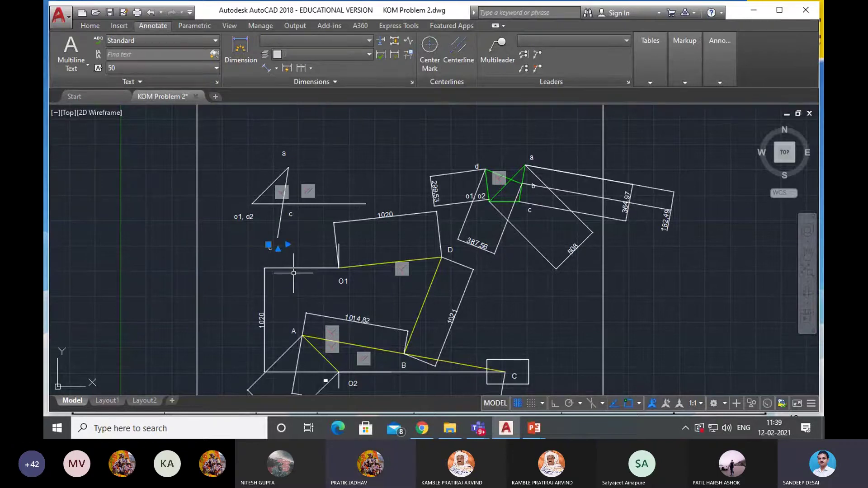
pyautogui.press('Delete')
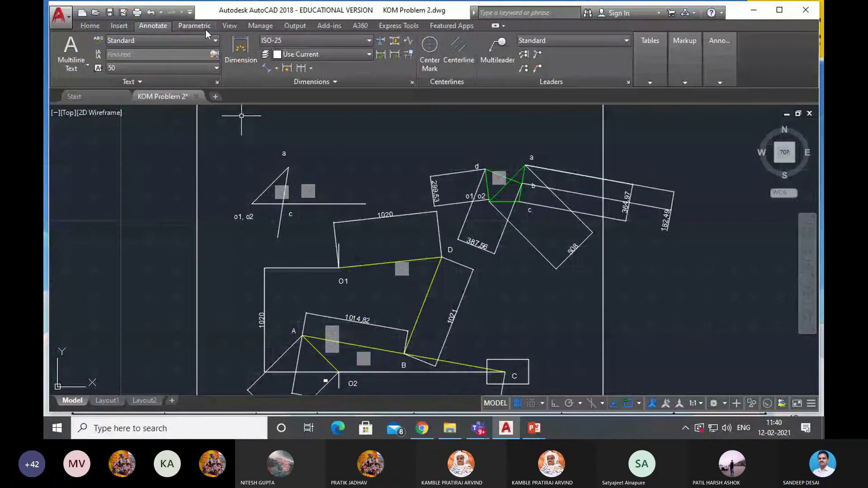
pyautogui.click(89, 27)
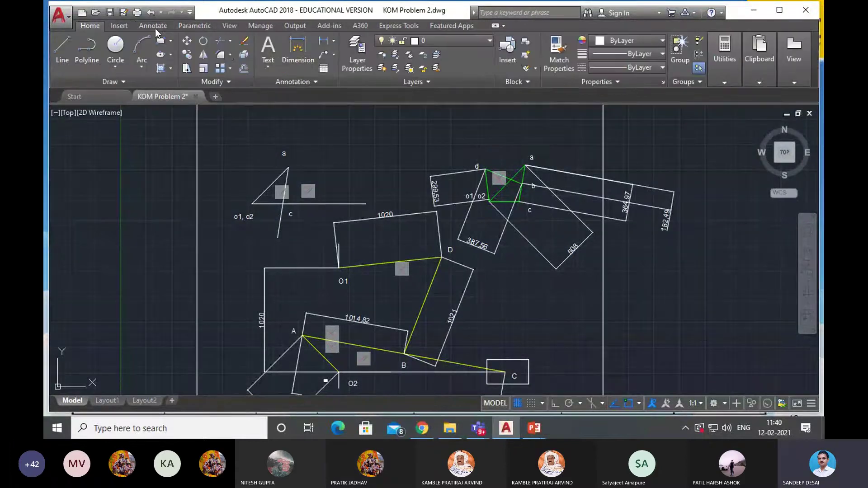
pyautogui.click(221, 42)
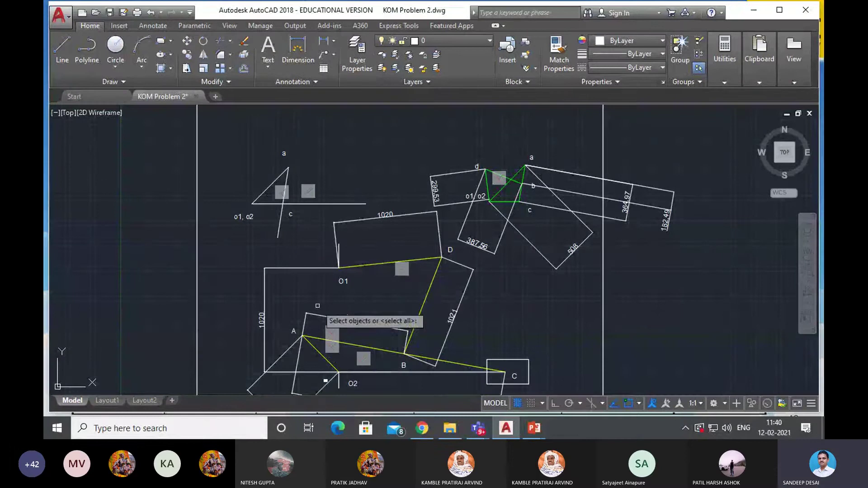
pyautogui.click(270, 203)
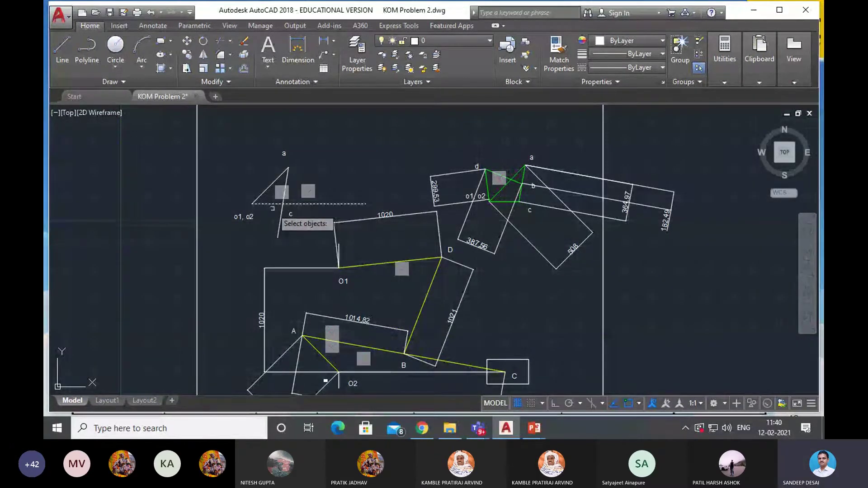
pyautogui.press('Return')
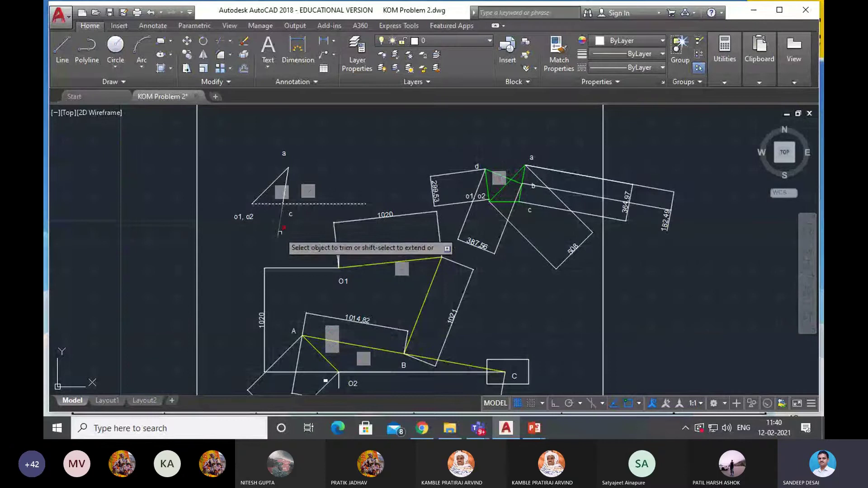
pyautogui.click(279, 227)
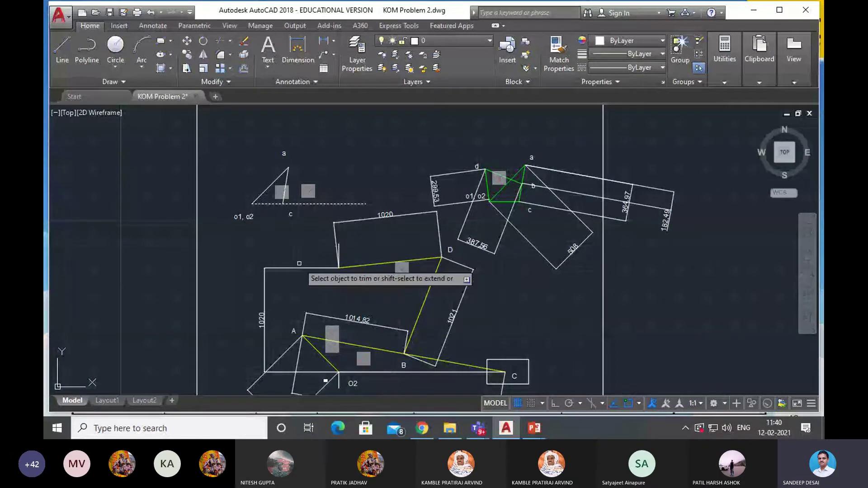
pyautogui.press('Return')
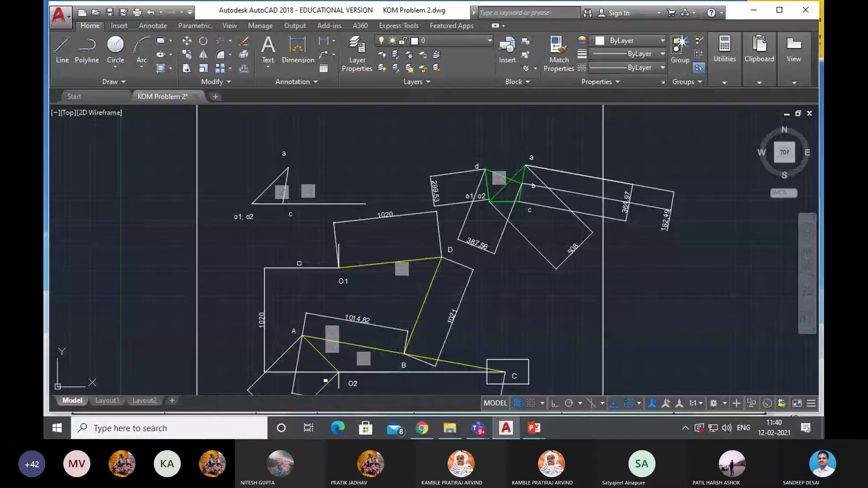
# Trim the horizontal velocity line beyond point c, using the line from a as the cutting edge.
pyautogui.press('Return')
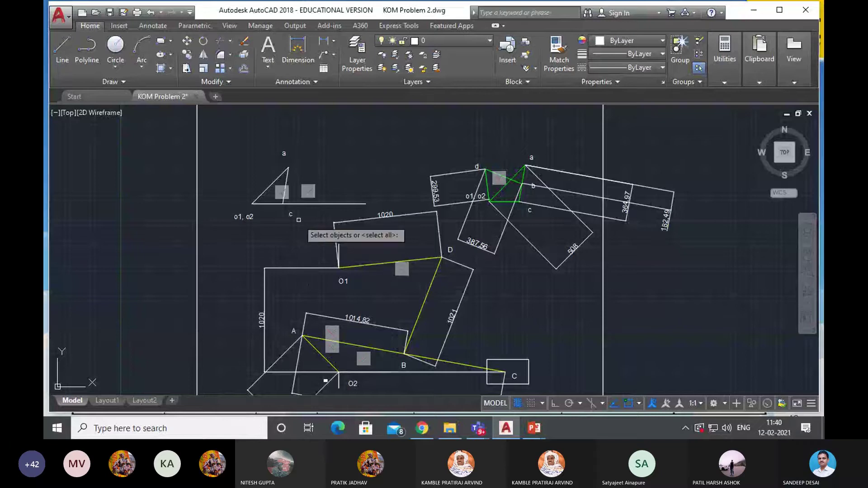
pyautogui.click(285, 183)
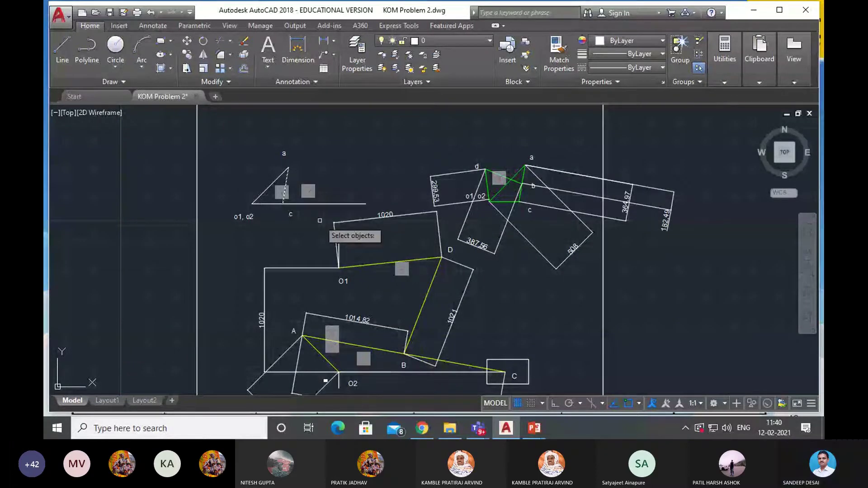
pyautogui.press('Return')
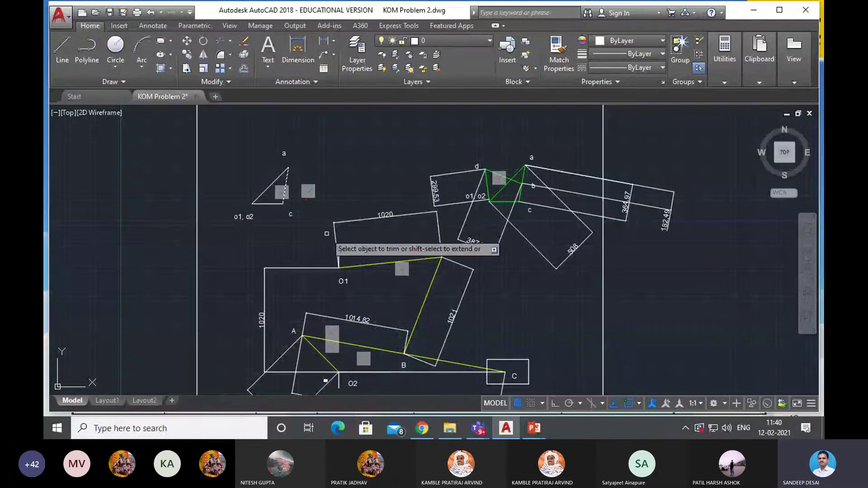
pyautogui.press('Escape')
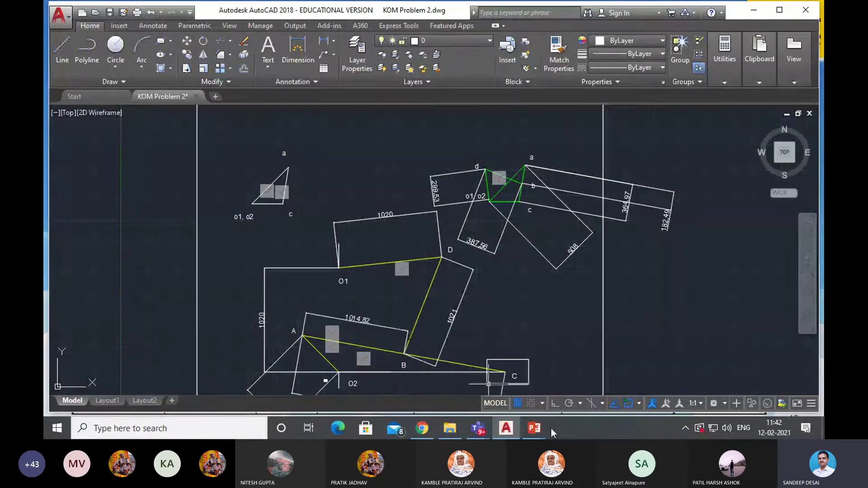
# Send the message "Velocity image principle" in the Teams meeting chat and return to the AutoCAD drawing.
pyautogui.moveTo(482, 433)
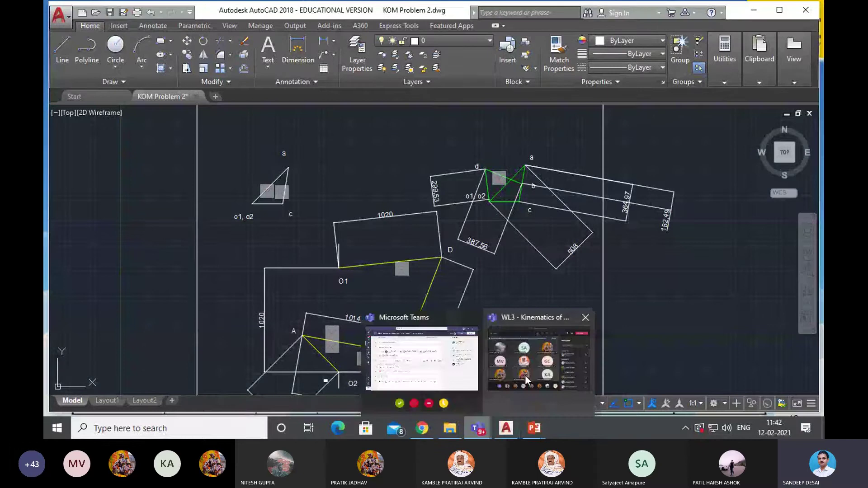
pyautogui.click(525, 375)
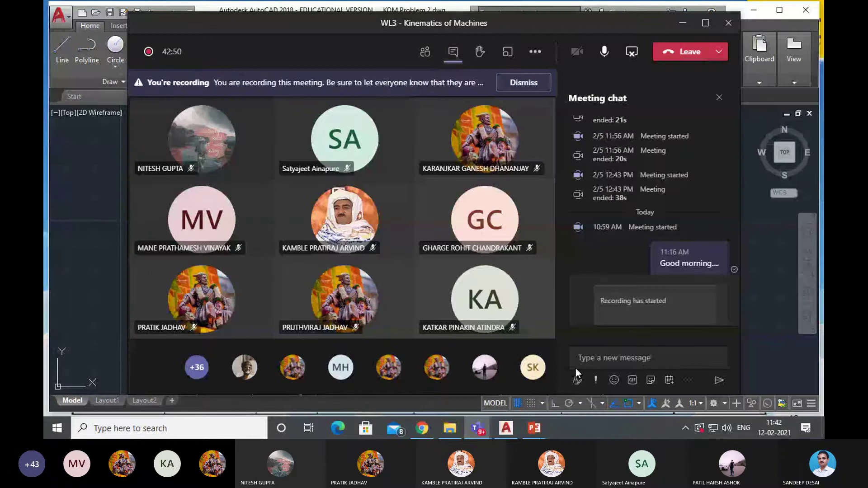
pyautogui.click(593, 359)
pyautogui.write('Velocity im')
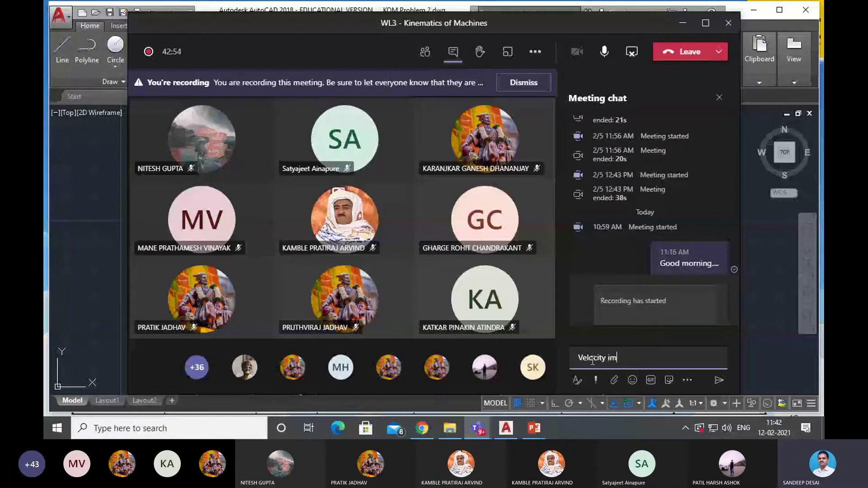
pyautogui.write('age principle')
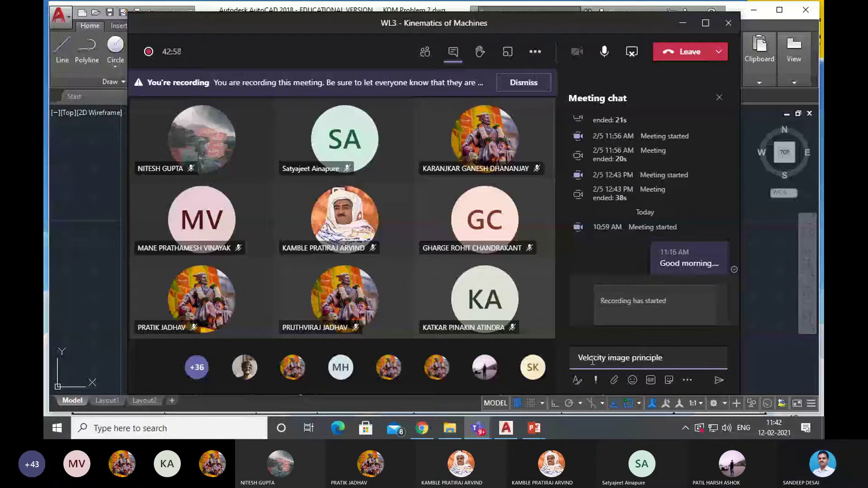
pyautogui.press('Return')
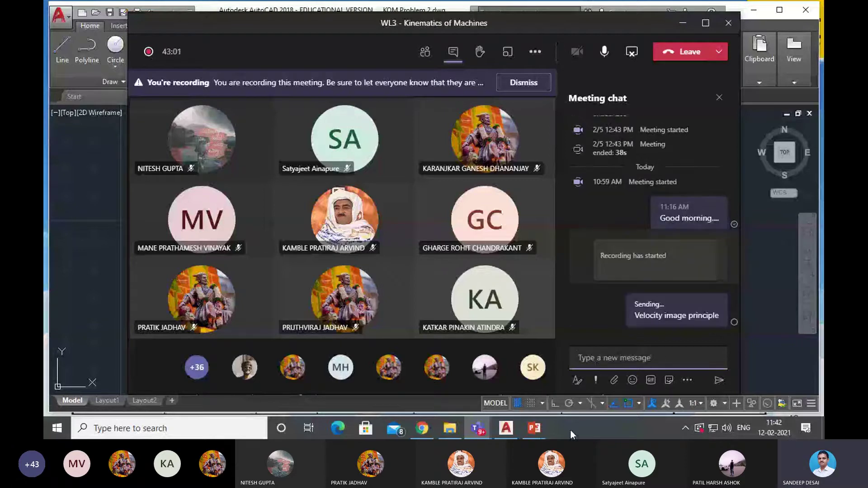
pyautogui.click(545, 427)
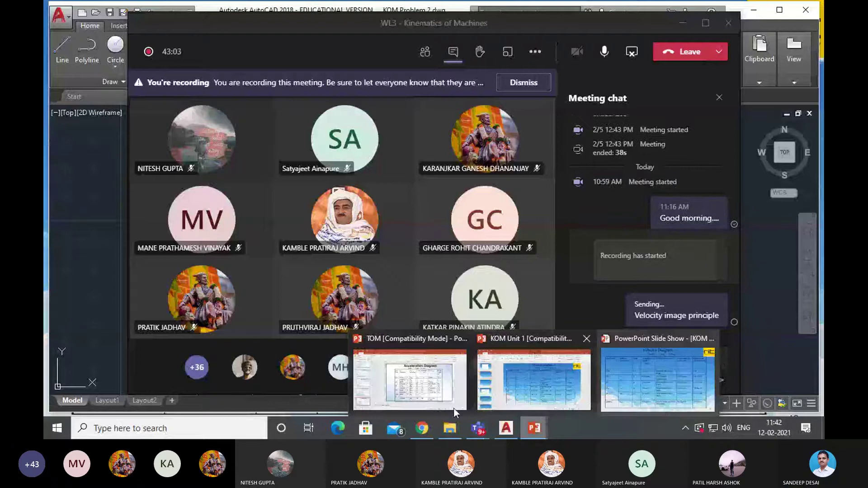
pyautogui.click(506, 428)
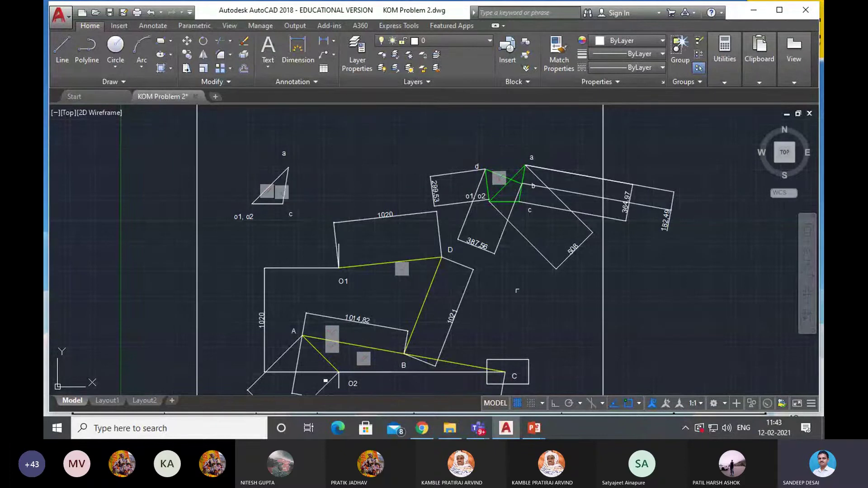
# Switch to the PowerPoint slide show and show the "Relative Velocity Method : Problem" slide to review the link lengths.
pyautogui.moveTo(534, 428)
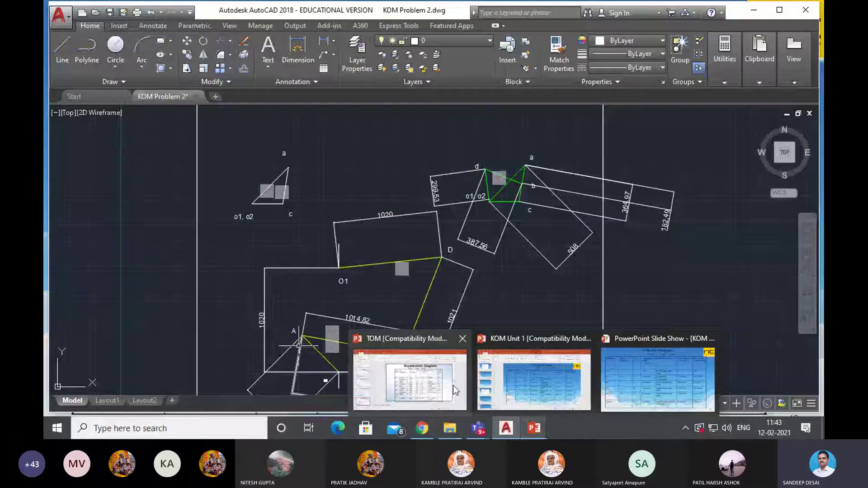
pyautogui.moveTo(454, 387)
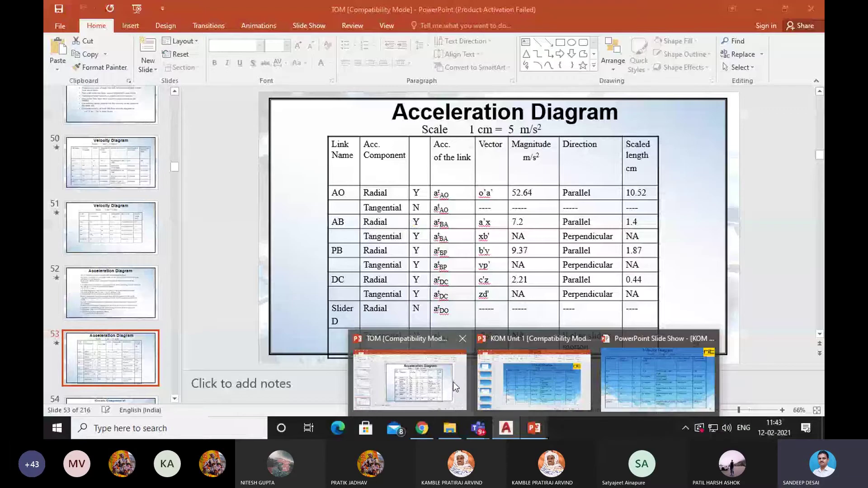
pyautogui.click(657, 380)
pyautogui.press('Left')
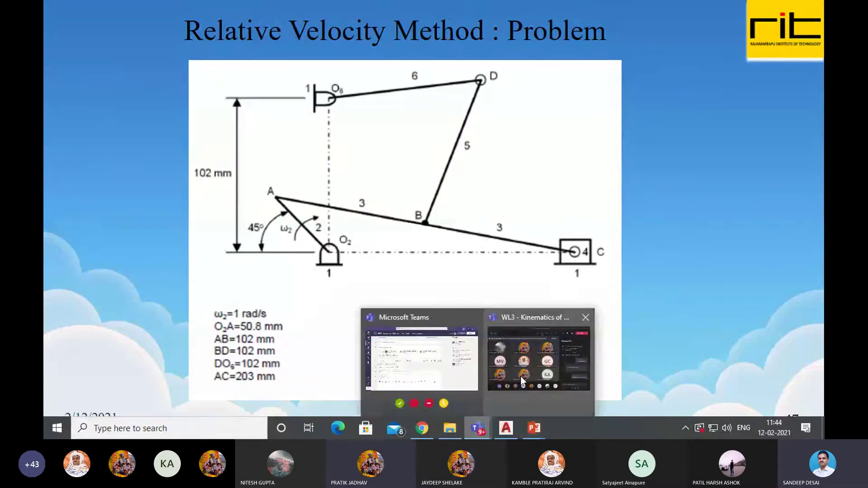
# Send "AB / AC = ab / ac" in the Teams meeting chat and enter "102 / 203 =" as the start of a new message.
pyautogui.click(583, 362)
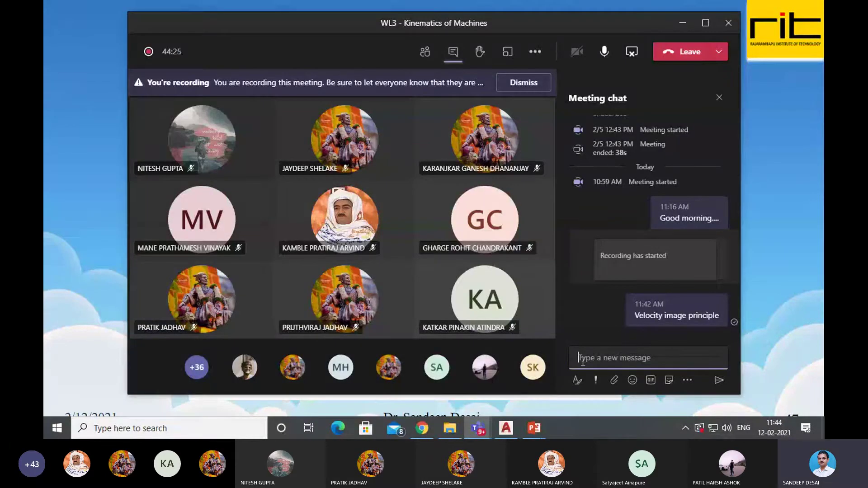
pyautogui.write('AB / AC')
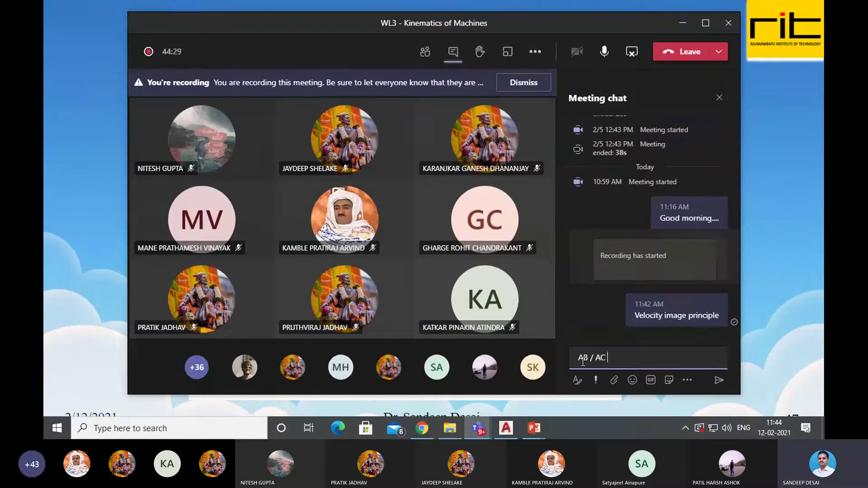
pyautogui.write(' = ab / ac')
pyautogui.press('Return')
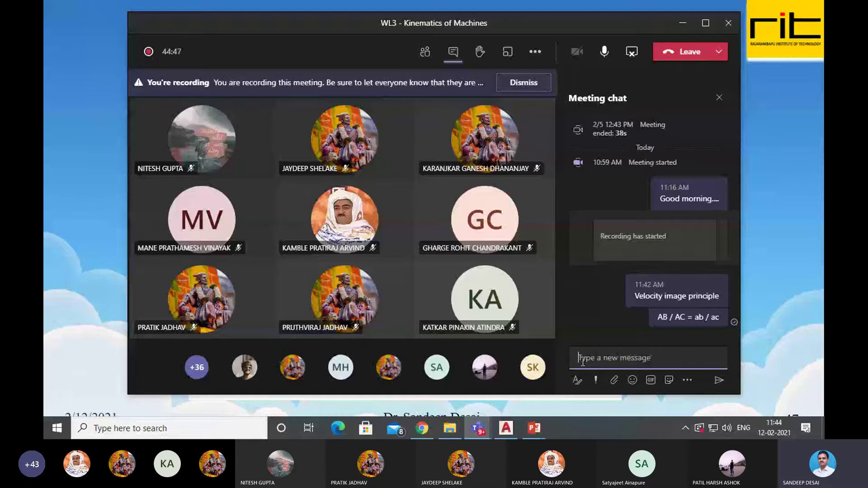
pyautogui.write('102')
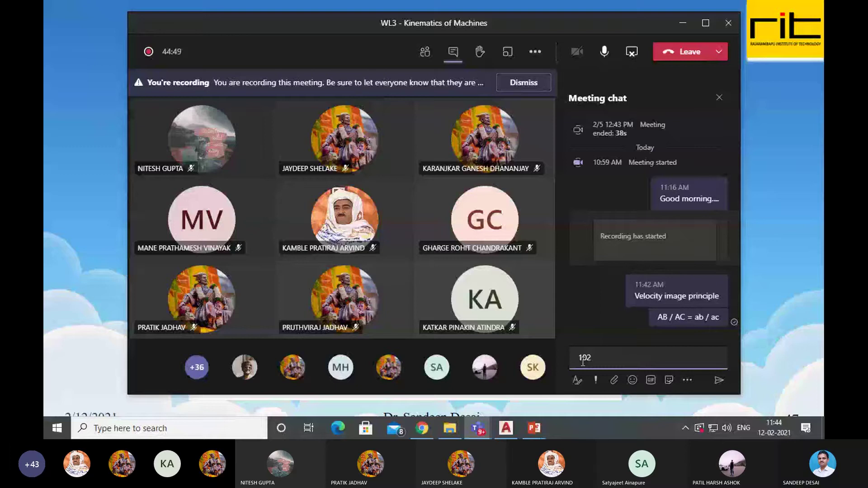
pyautogui.write(' / 203 =')
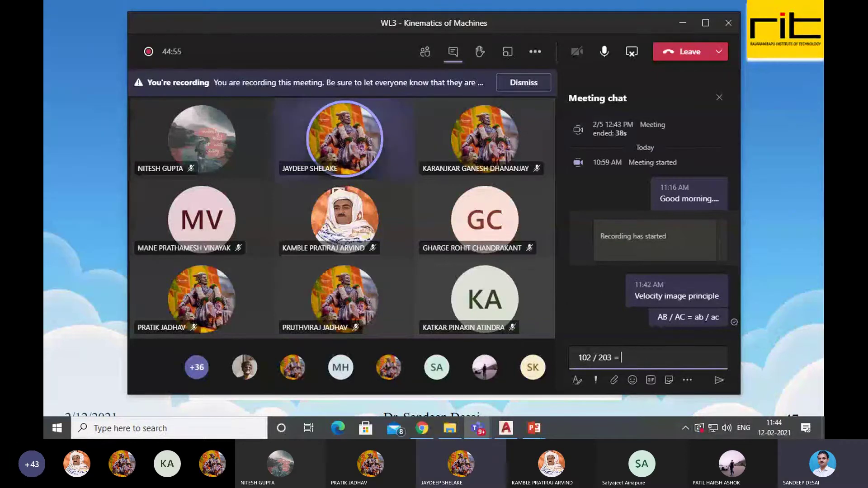
# Switch to AutoCAD and add an aligned dimension between points a and c of the velocity triangle, placed to the right of the line.
pyautogui.click(503, 428)
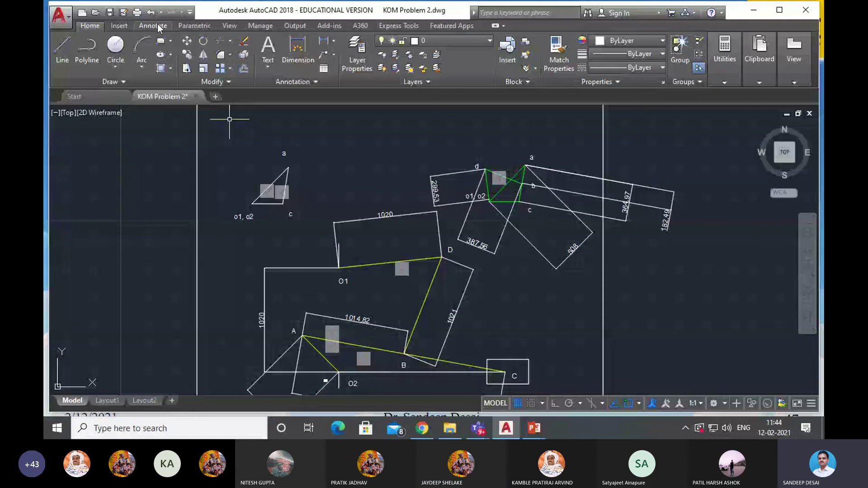
pyautogui.click(154, 26)
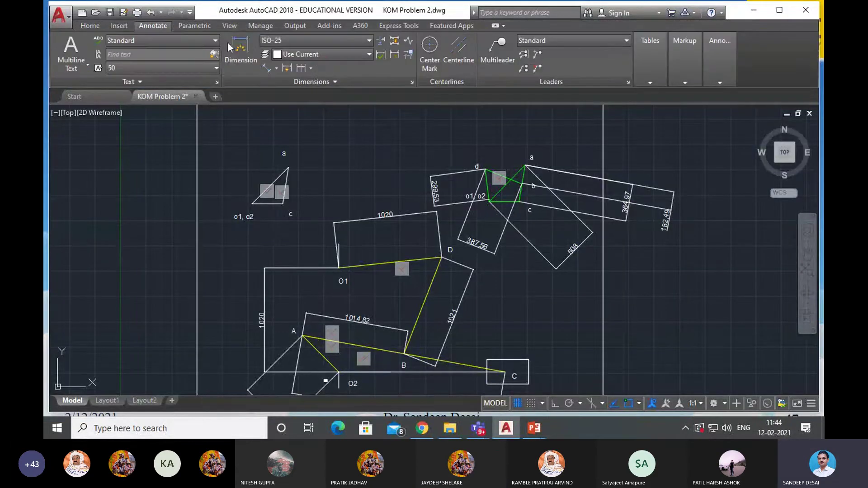
pyautogui.click(277, 68)
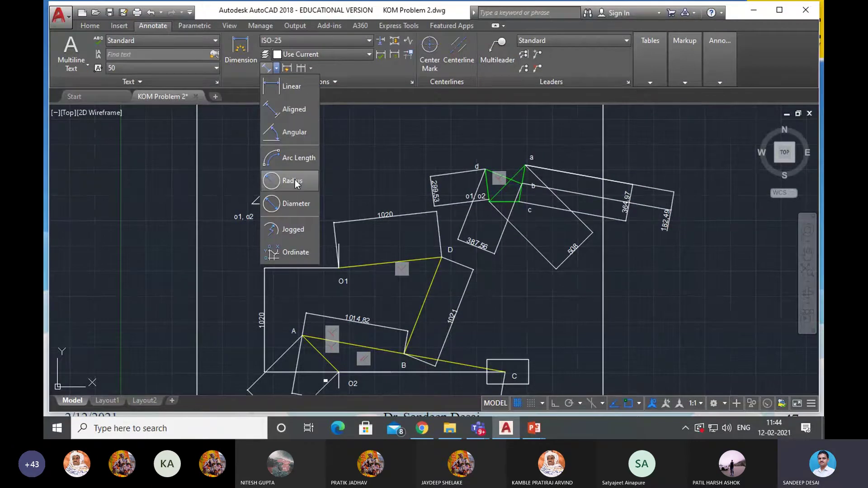
pyautogui.click(295, 109)
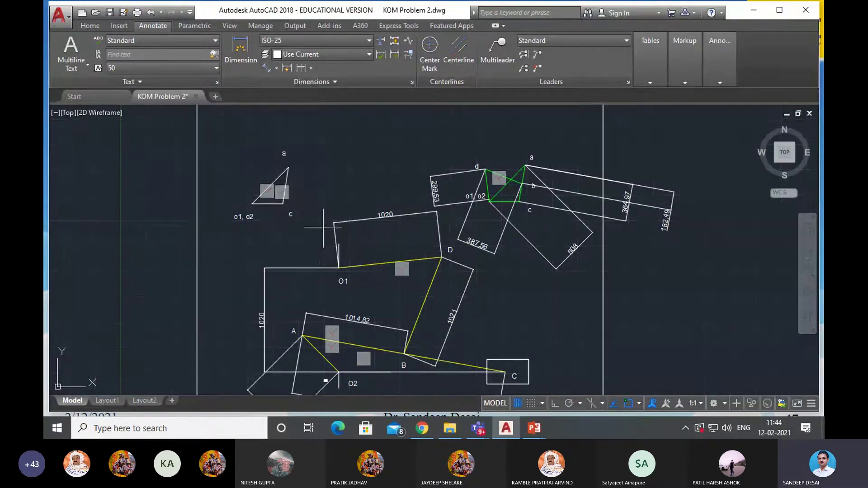
pyautogui.click(287, 168)
pyautogui.click(283, 203)
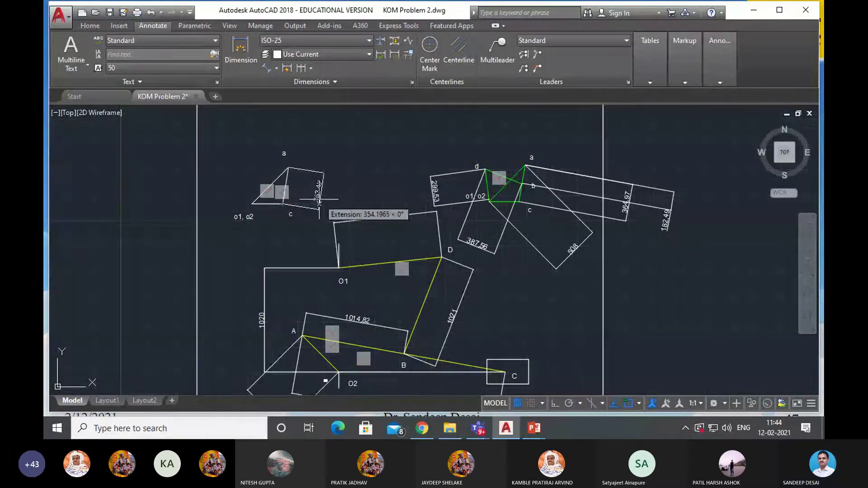
pyautogui.click(365, 198)
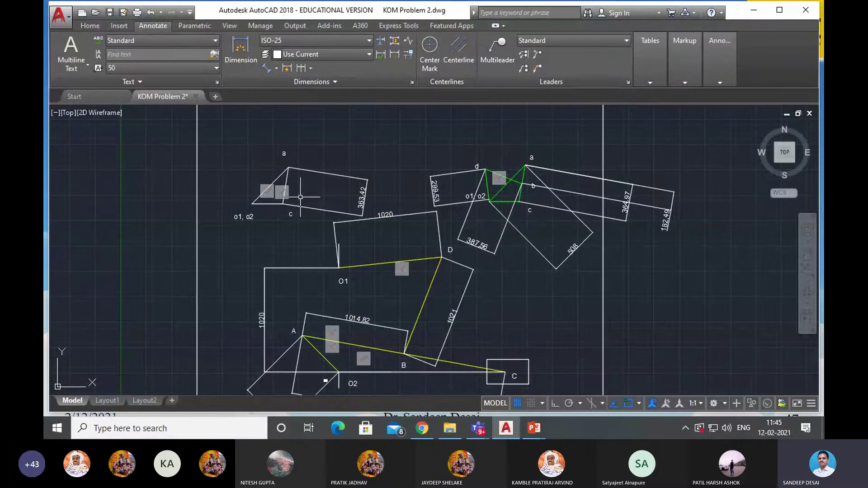
pyautogui.scroll(2, 300, 197)
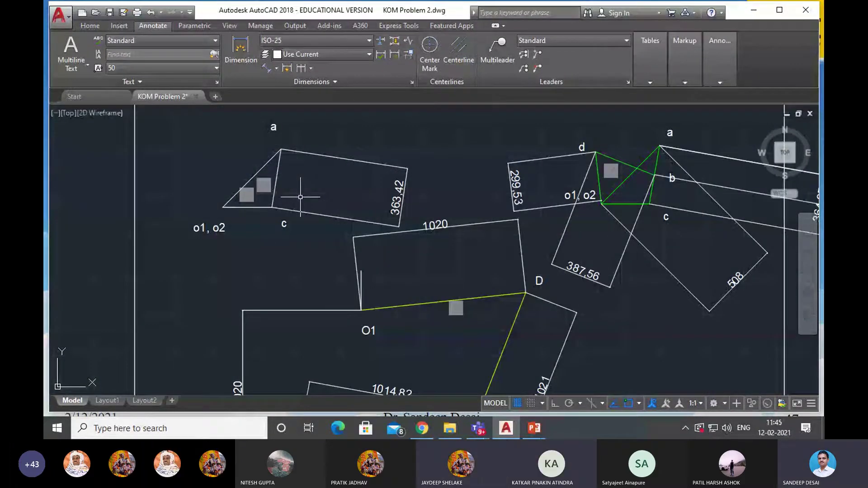
pyautogui.scroll(-2, 300, 197)
pyautogui.moveTo(534, 427)
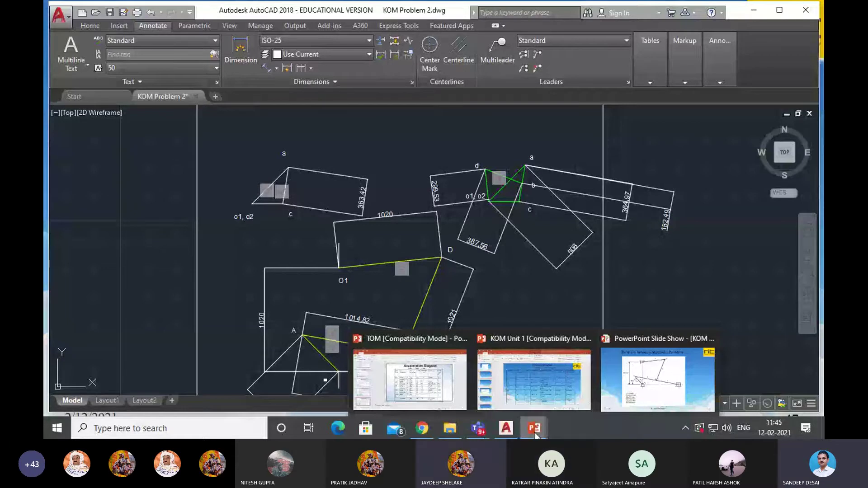
# Switch to the Teams meeting chat, complete and send "102 / 203 = ab / 363.42", checking the ac length in AutoCAD.
pyautogui.moveTo(478, 428)
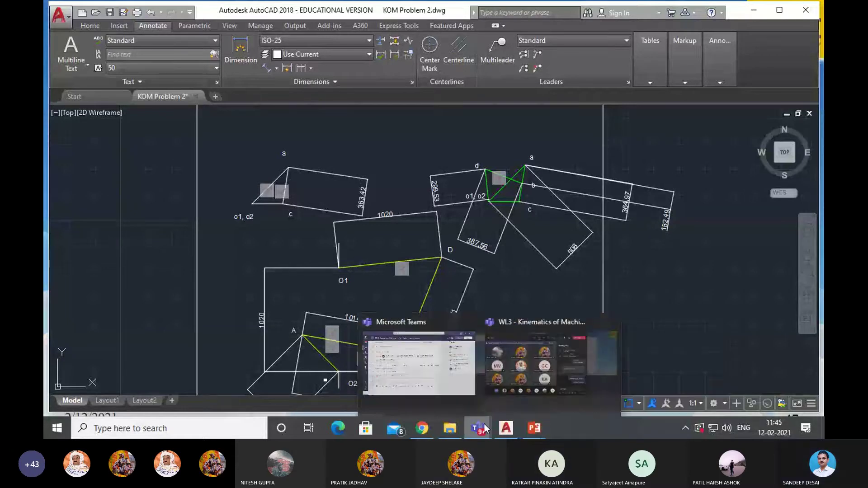
pyautogui.click(543, 365)
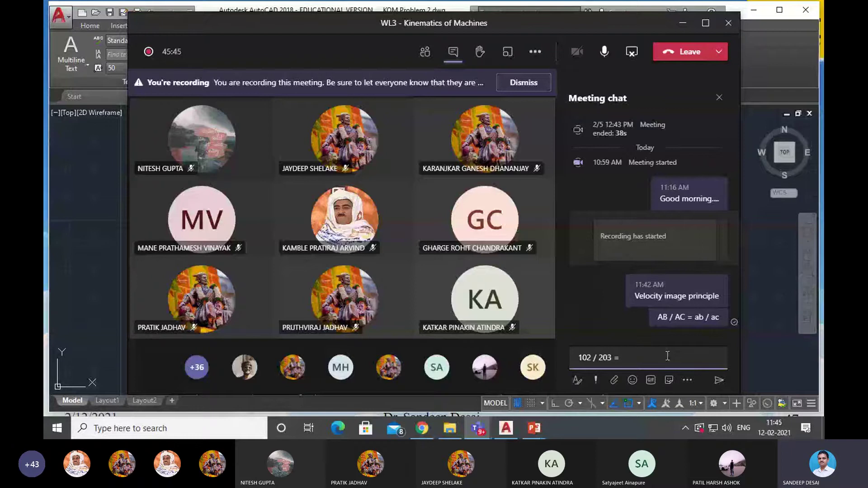
pyautogui.write('ab')
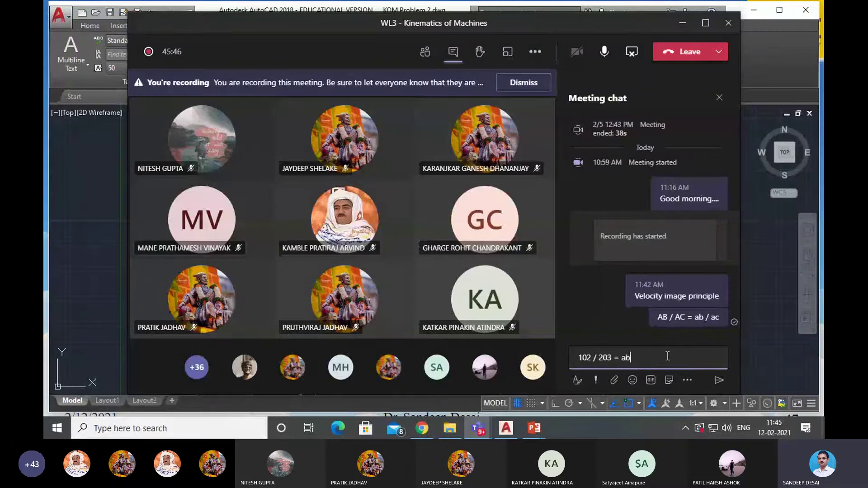
pyautogui.write(' / ')
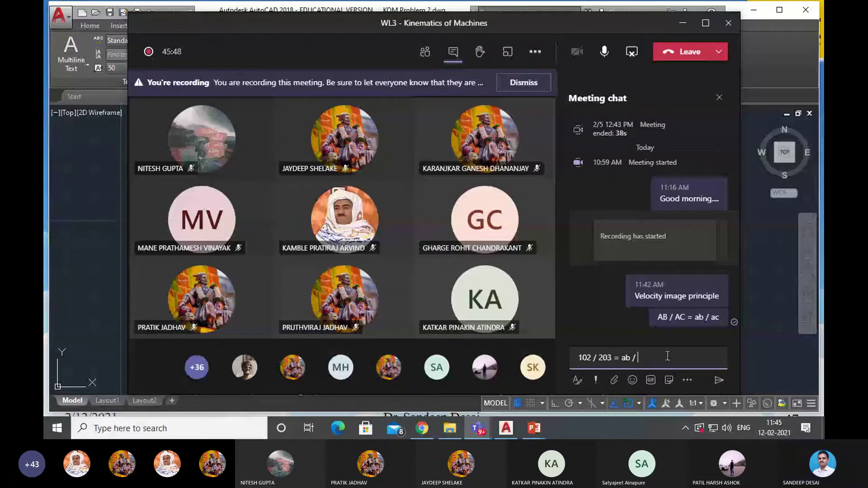
pyautogui.write('363.4')
pyautogui.click(507, 428)
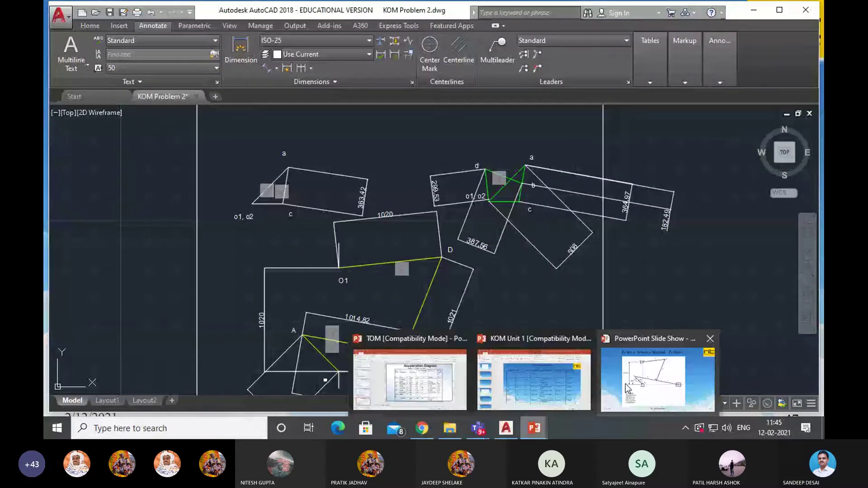
pyautogui.click(537, 381)
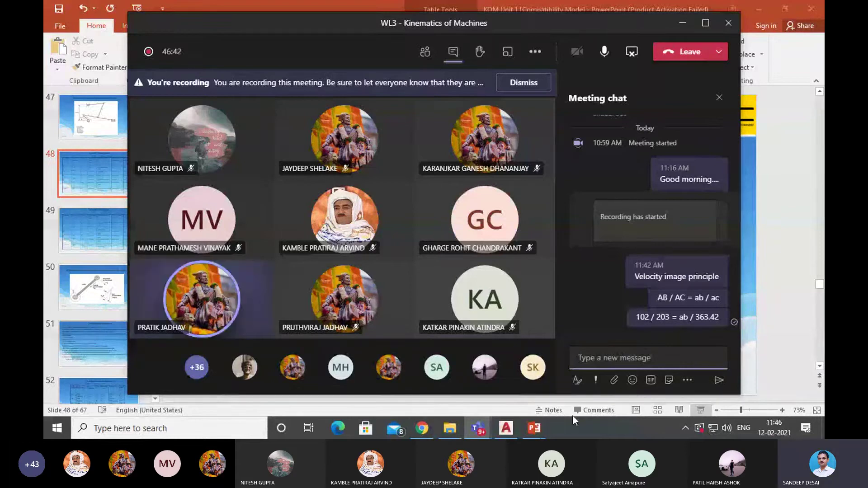
# Send the message "ab = 181.71" in the Teams meeting chat.
pyautogui.write('ab =')
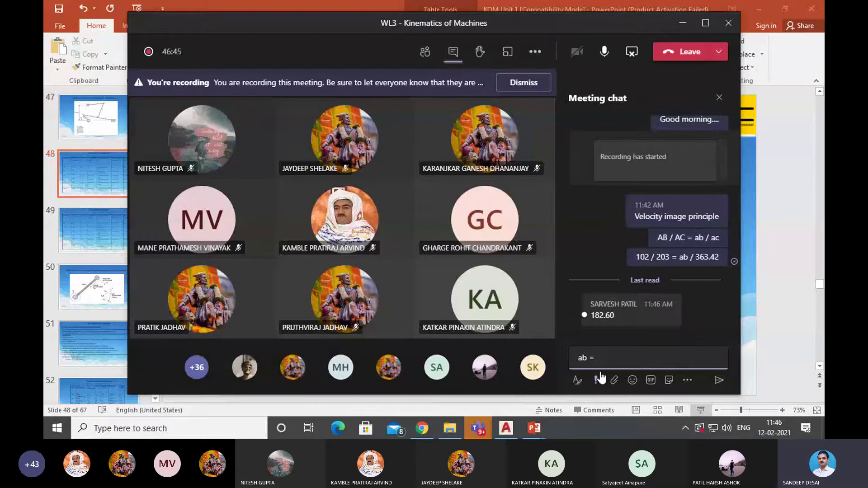
pyautogui.write(' 184')
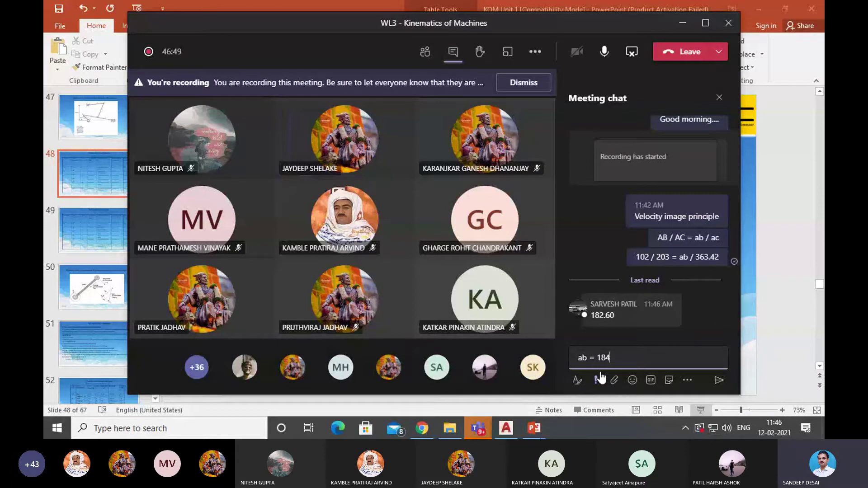
pyautogui.write('.')
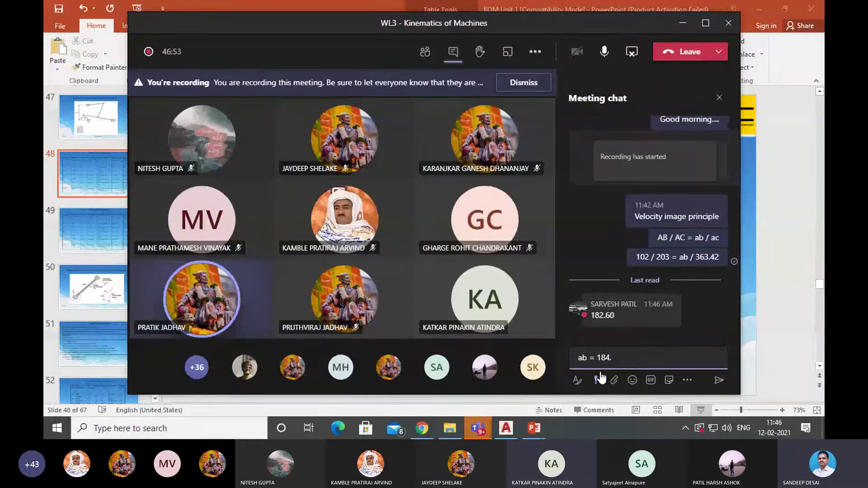
pyautogui.press('BackSpace')
pyautogui.press('BackSpace')
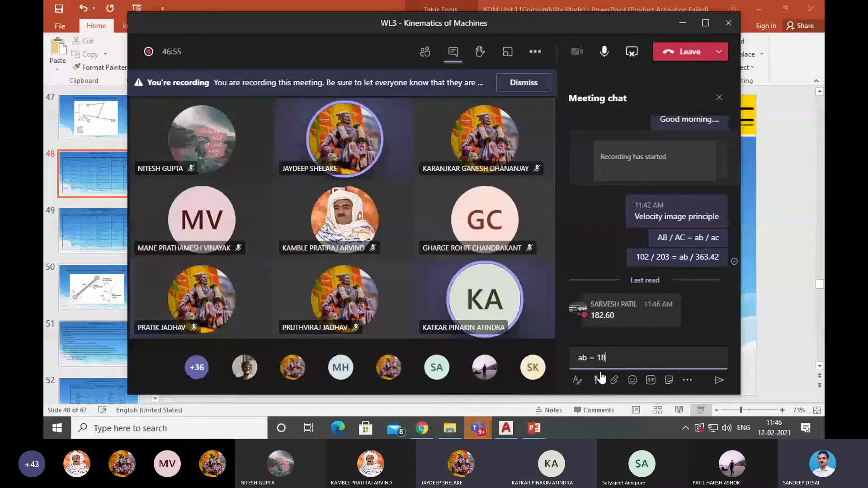
pyautogui.write('1')
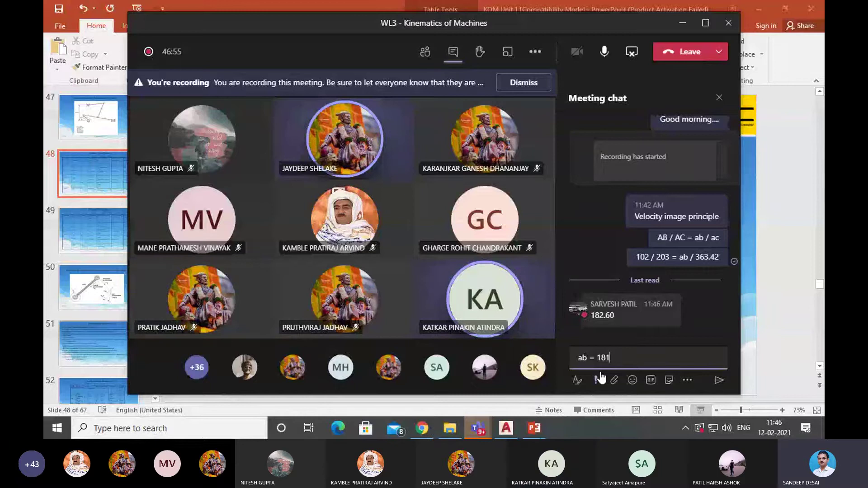
pyautogui.write('.71')
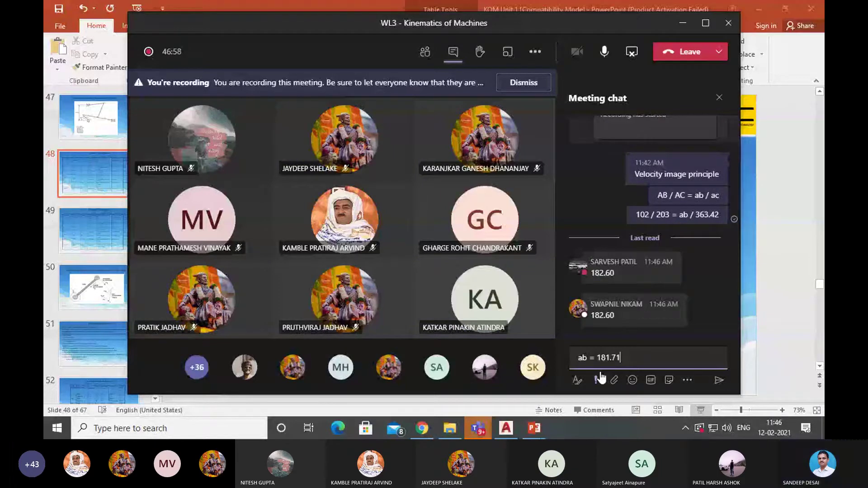
pyautogui.press('Return')
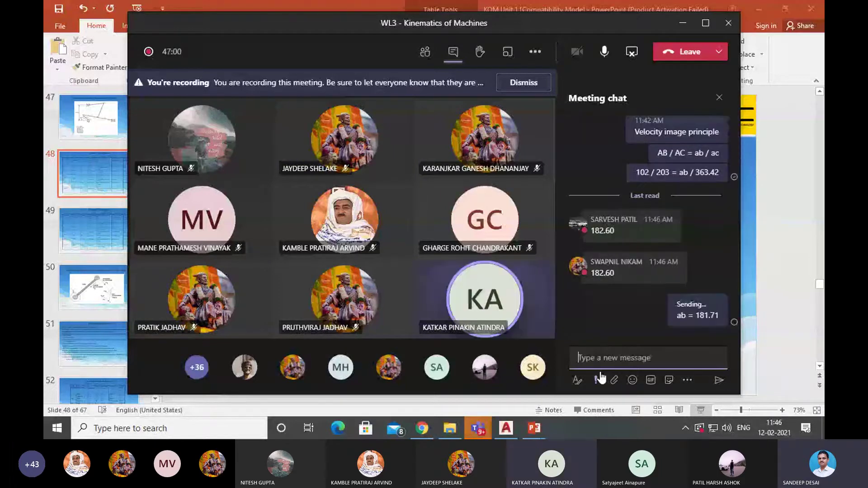
# Send the corrected result "ab = 182.60 mm" in the Teams meeting chat.
pyautogui.write('ab')
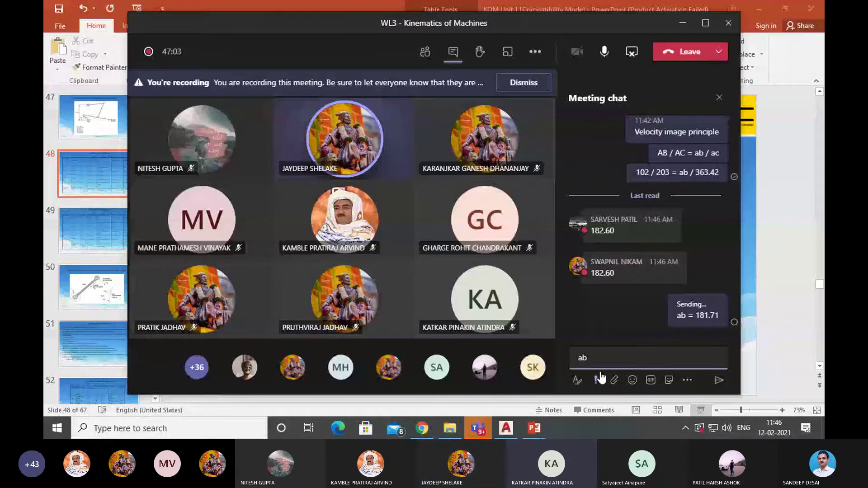
pyautogui.press('BackSpace')
pyautogui.press('BackSpace')
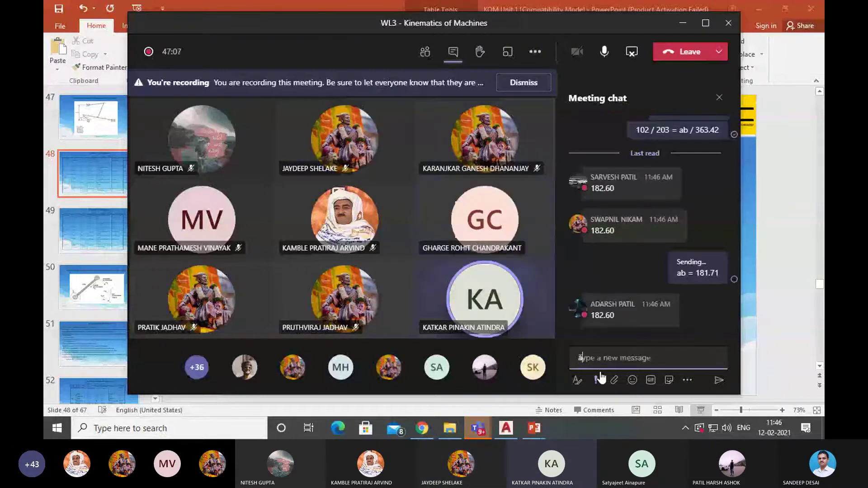
pyautogui.write('ab =')
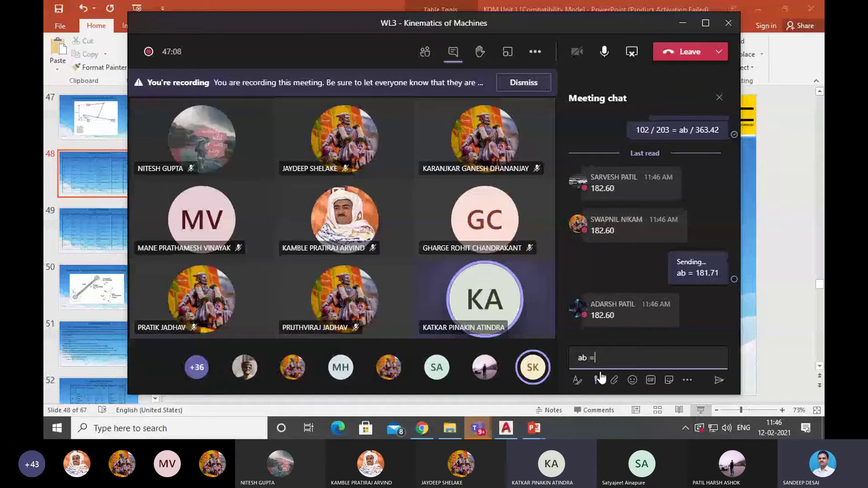
pyautogui.write(' 182.6')
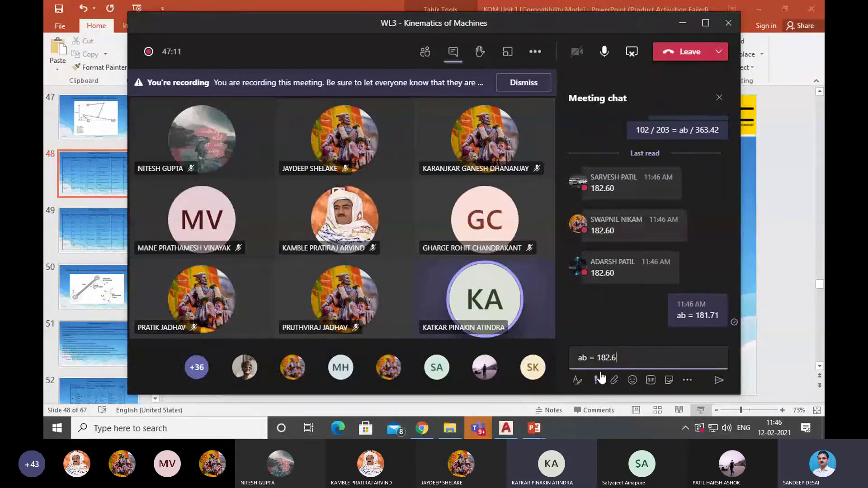
pyautogui.write('0')
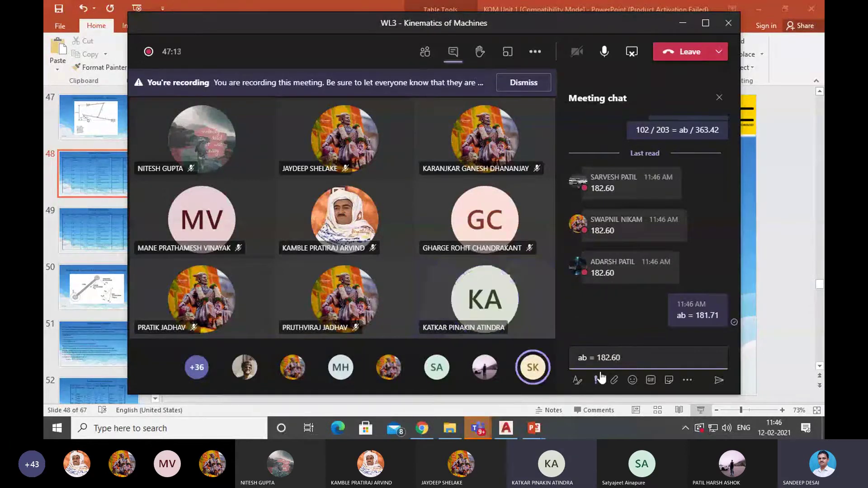
pyautogui.write(' mm')
pyautogui.press('Return')
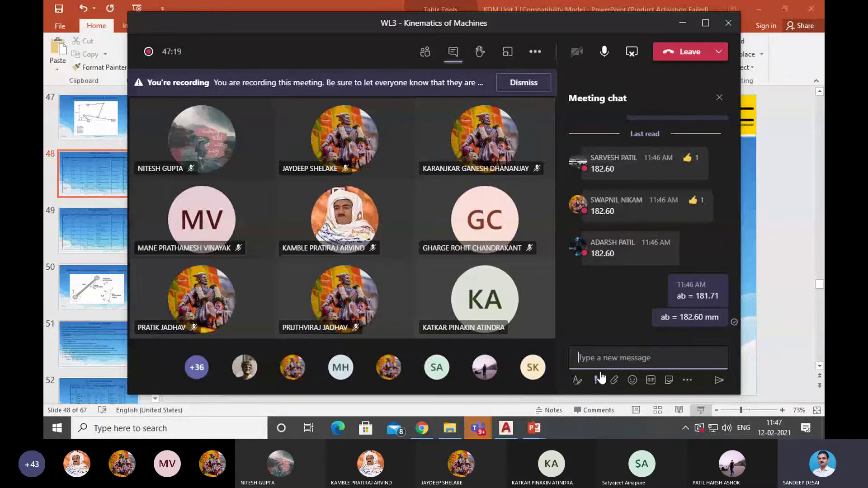
# Switch to AutoCAD and draw a circle of radius 182.60 centred on point a of the new velocity triangle.
pyautogui.hotkey('alt', 'Tab')
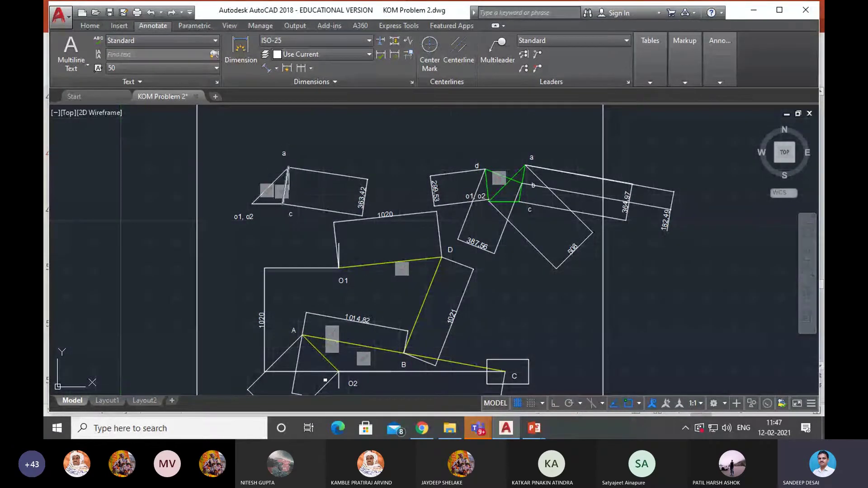
pyautogui.click(286, 169)
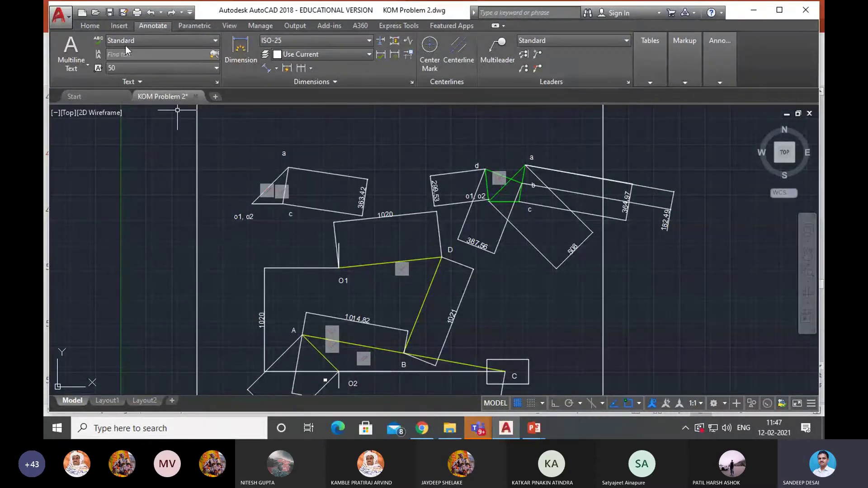
pyautogui.click(96, 27)
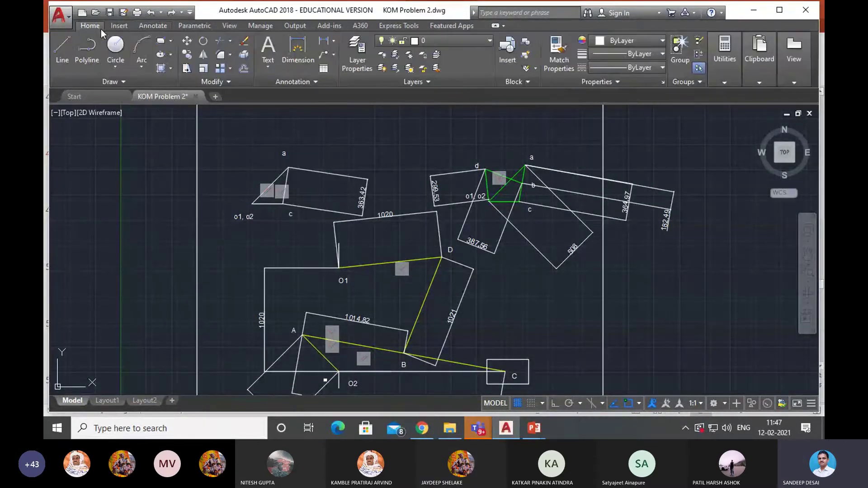
pyautogui.click(123, 48)
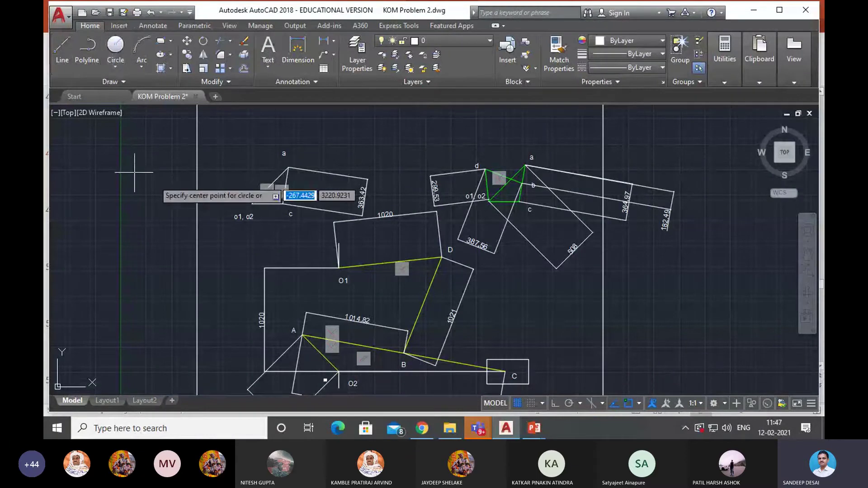
pyautogui.click(288, 167)
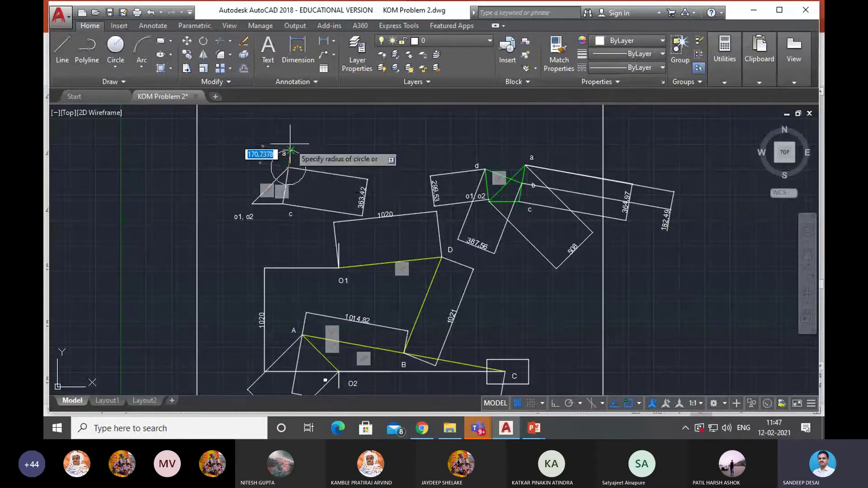
pyautogui.write('18')
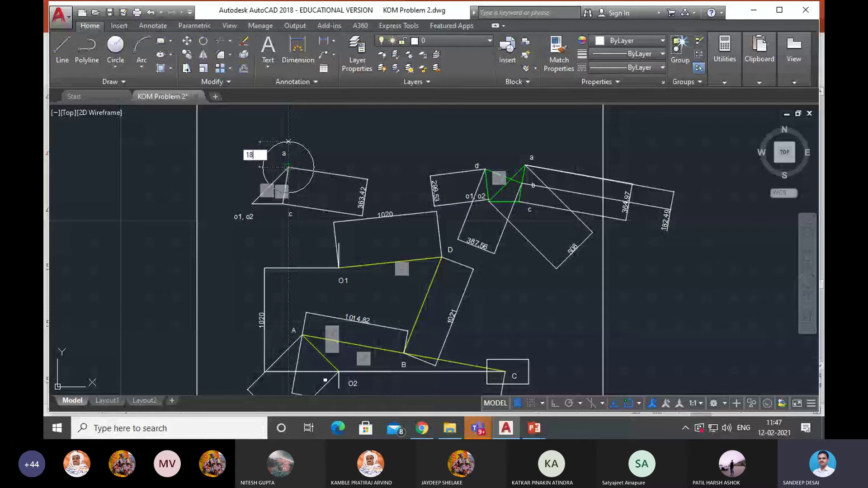
pyautogui.write('2.60')
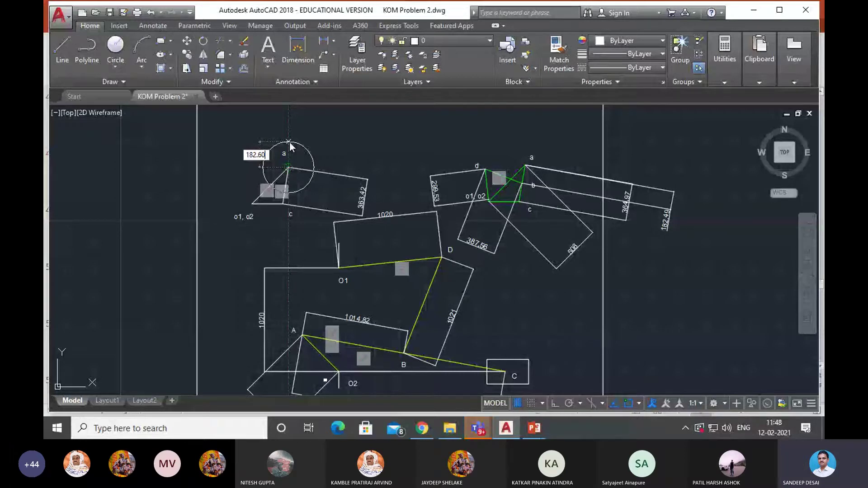
pyautogui.press('Return')
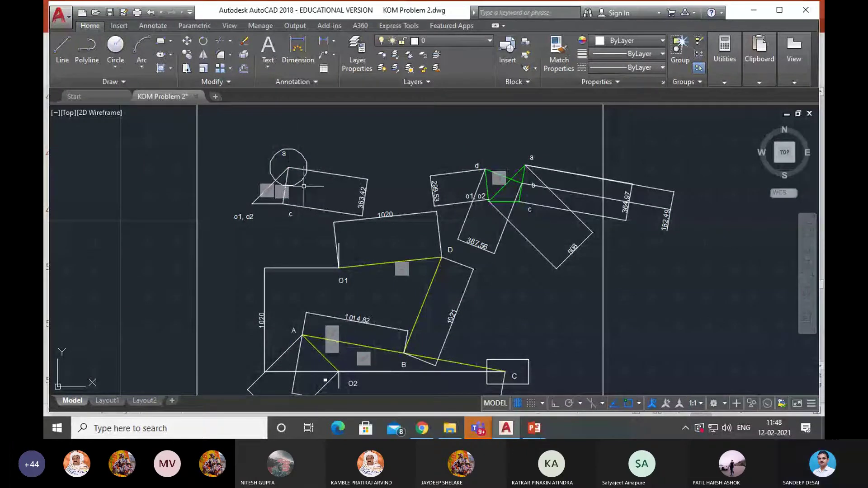
pyautogui.scroll(2, 341, 170)
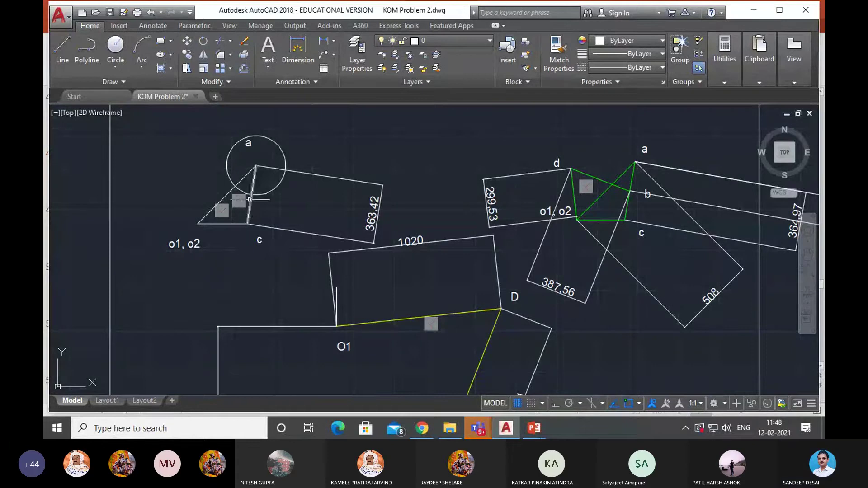
pyautogui.moveTo(257, 194)
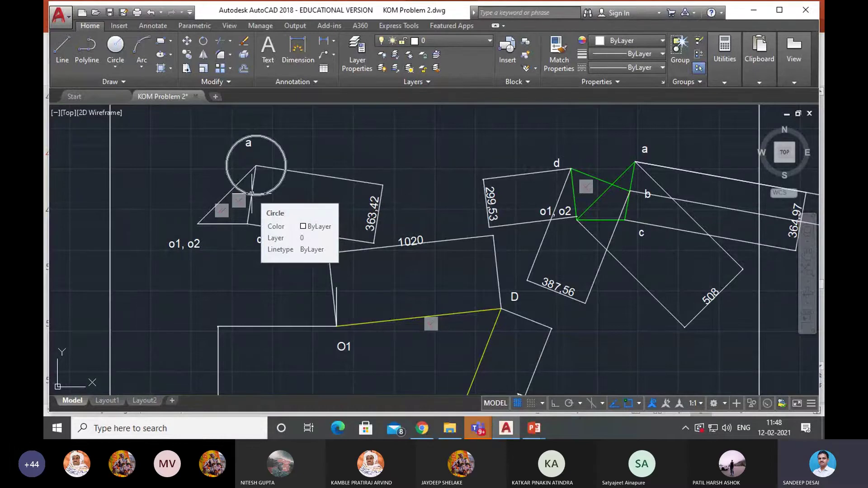
pyautogui.scroll(-2, 251, 193)
pyautogui.scroll(2, 251, 193)
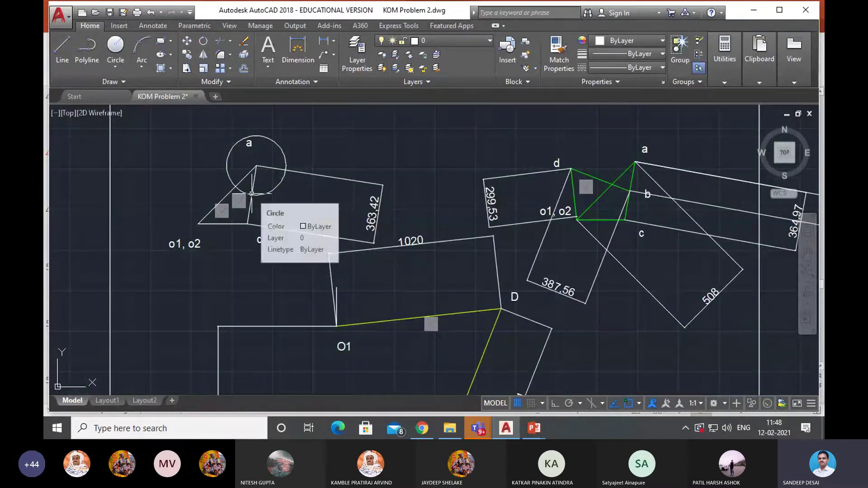
pyautogui.scroll(-2, 375, 173)
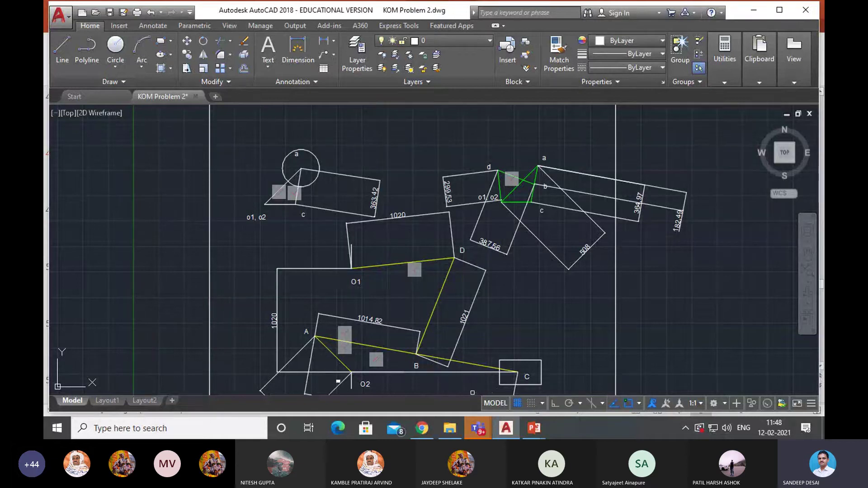
# Switch to the PowerPoint slide show and show the "Velocity Diagram" table slide to review the vector directions.
pyautogui.moveTo(534, 428)
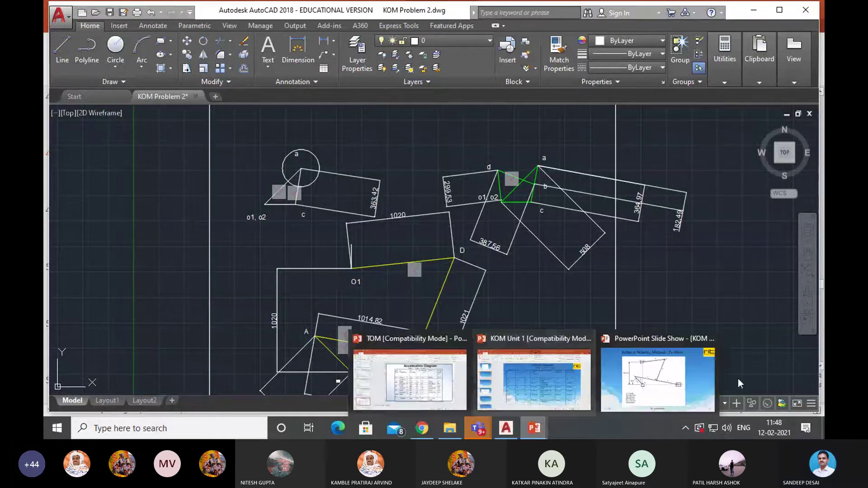
pyautogui.click(658, 380)
pyautogui.press('Right')
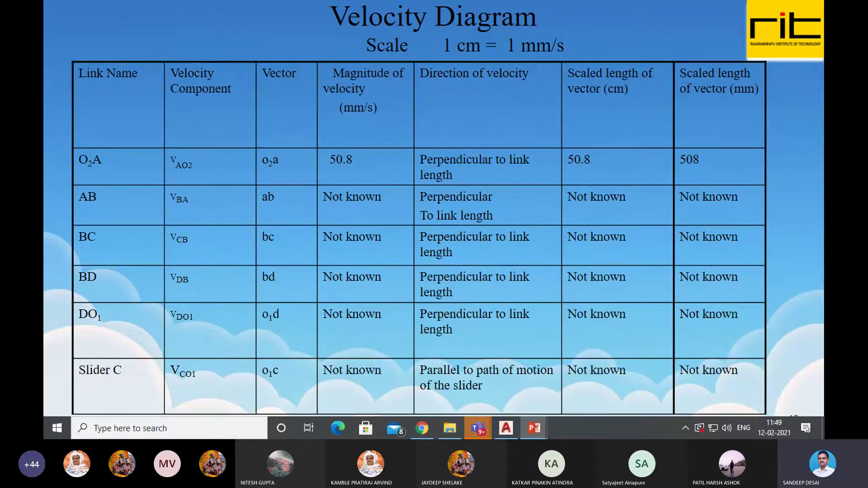
# Switch to the KOM Problem 2 drawing in AutoCAD and check the circle around point a of the new velocity triangle.
pyautogui.click(506, 427)
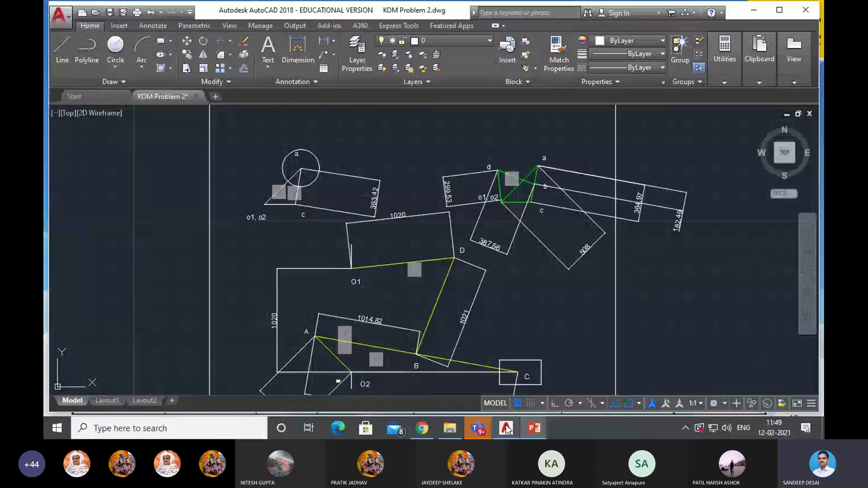
pyautogui.scroll(2, 296, 185)
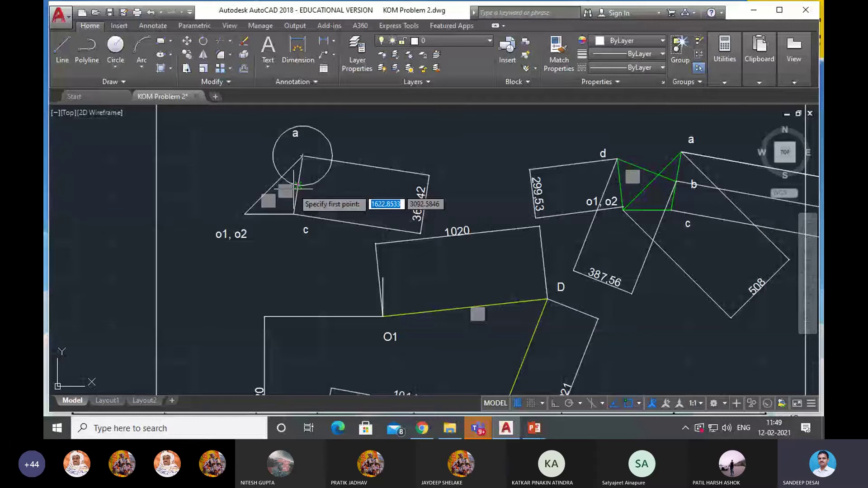
pyautogui.scroll(-2, 298, 185)
# Draw a line at about 171° from the point where the circle crosses ac, extending well beyond the new velocity triangle.
pyautogui.click(297, 186)
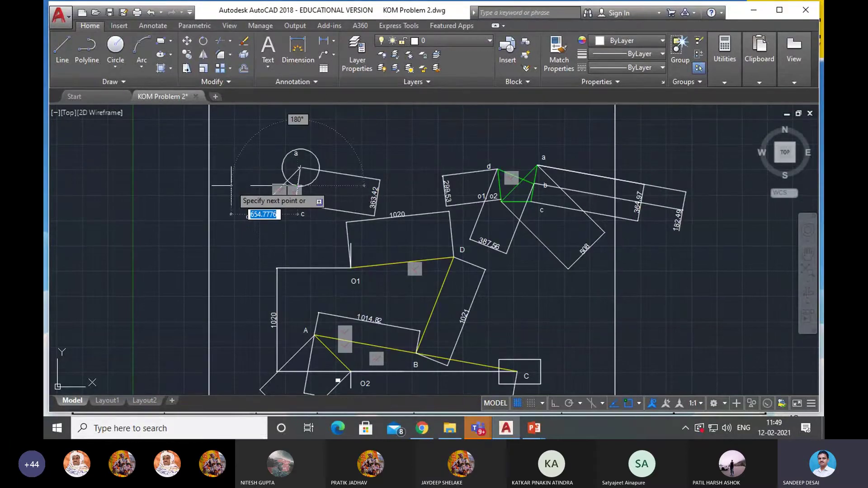
pyautogui.scroll(2, 231, 185)
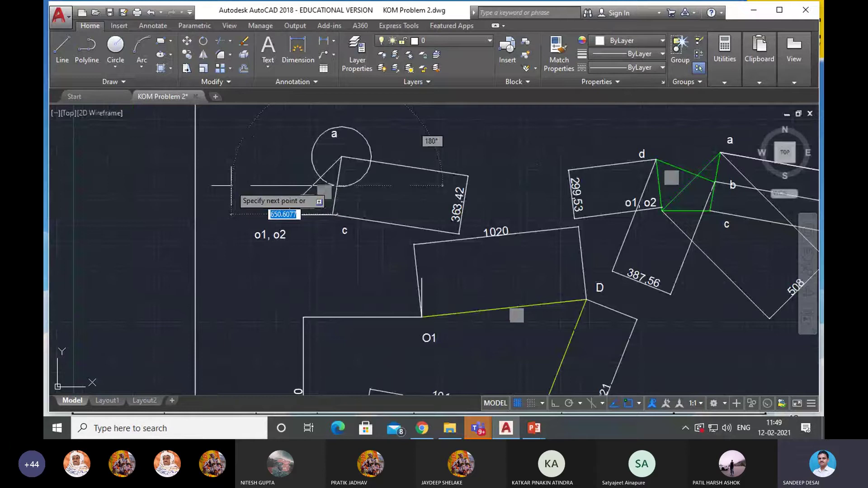
pyautogui.scroll(-2, 231, 186)
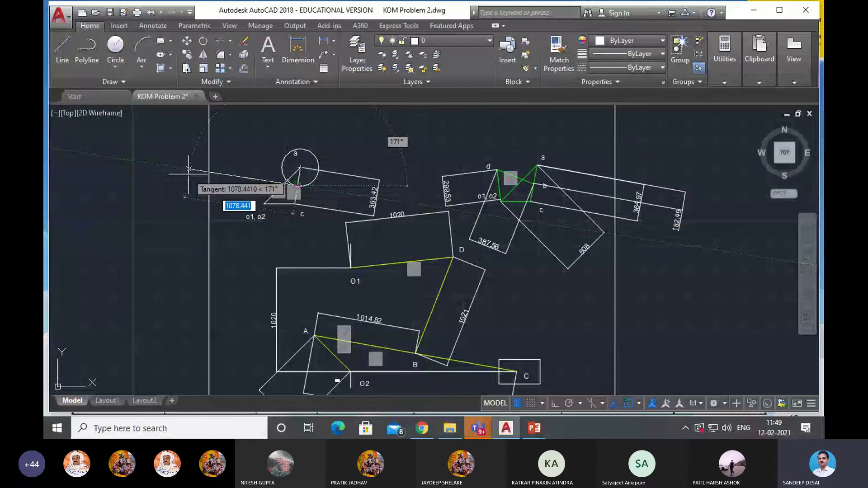
pyautogui.click(175, 166)
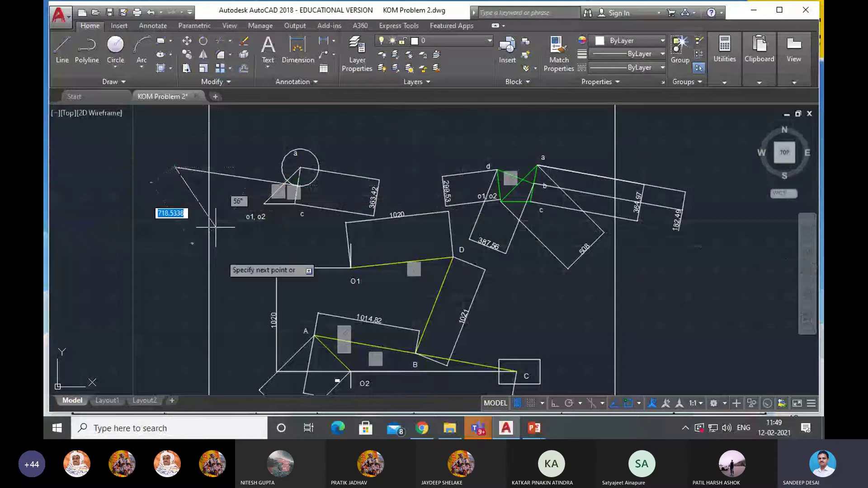
pyautogui.press('Escape')
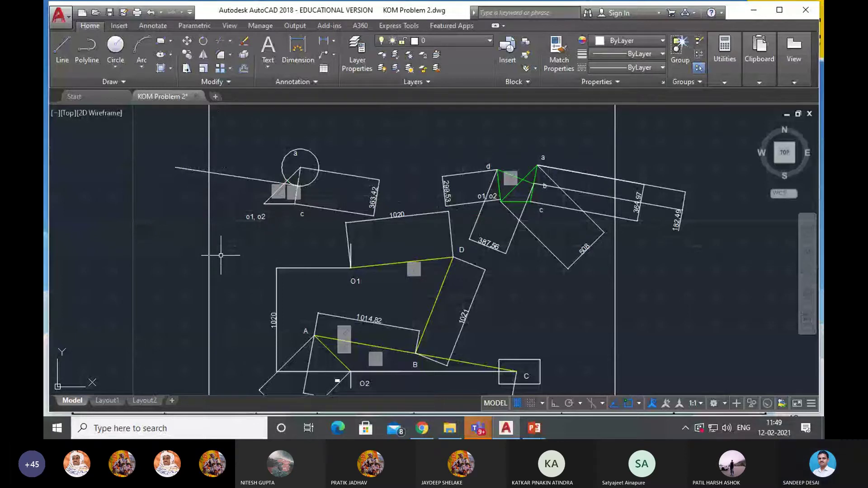
# Label the free end of the new line "d" with 50-high multiline text and move the label closer to that end.
pyautogui.click(152, 26)
pyautogui.click(71, 46)
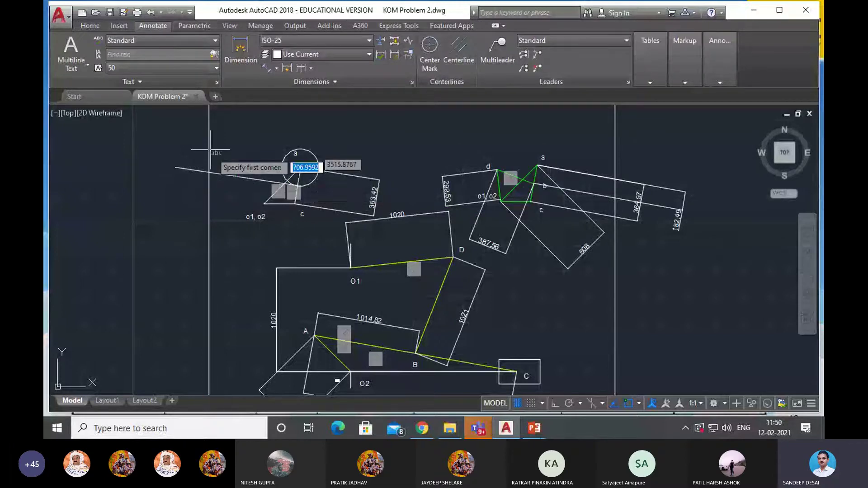
pyautogui.click(87, 64)
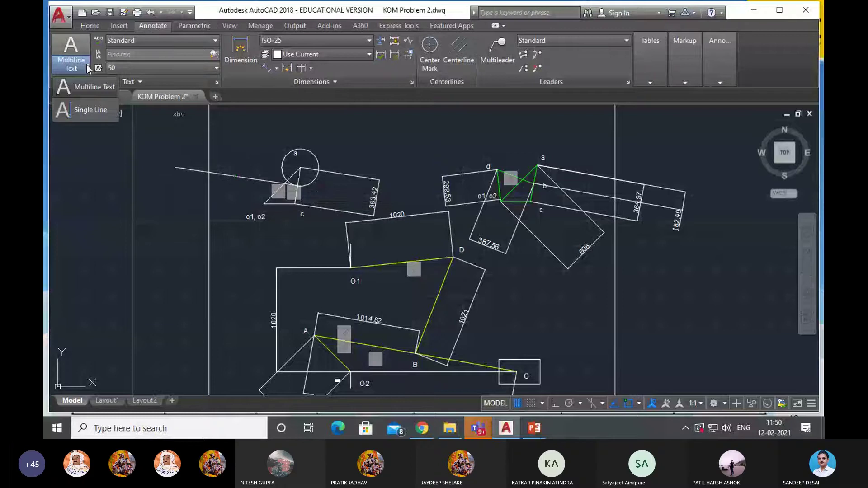
pyautogui.click(101, 91)
pyautogui.click(174, 143)
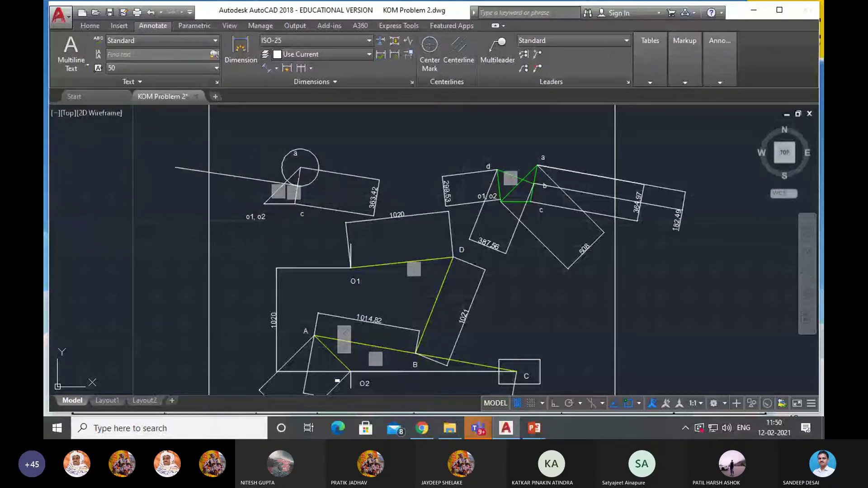
pyautogui.press('Escape')
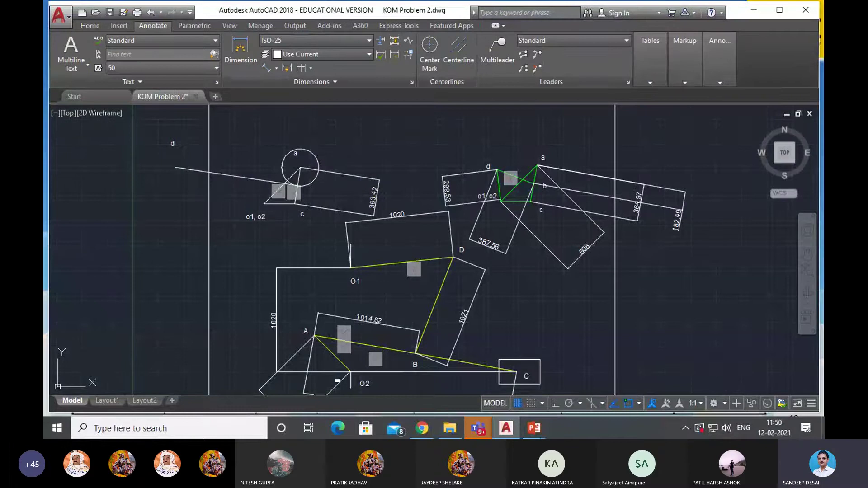
pyautogui.click(172, 142)
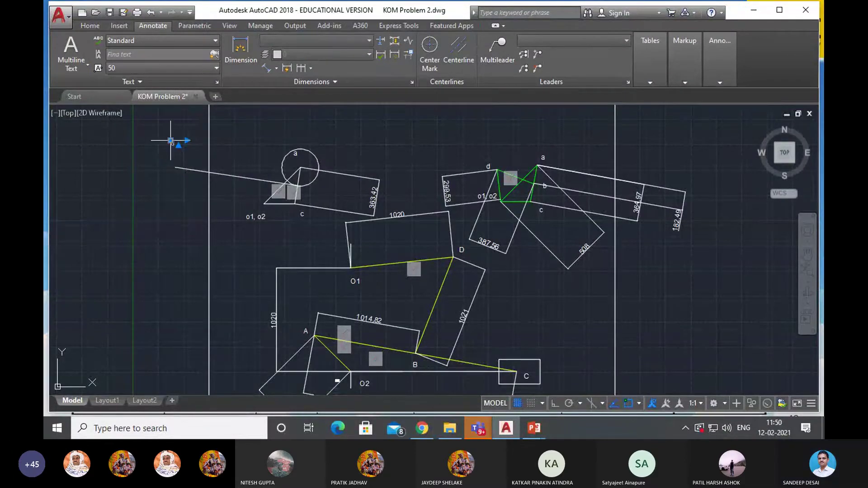
pyautogui.click(171, 141)
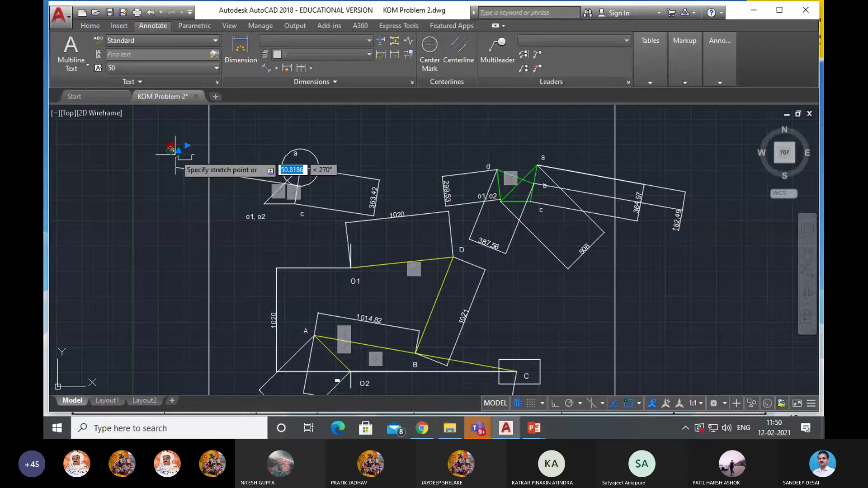
pyautogui.click(172, 152)
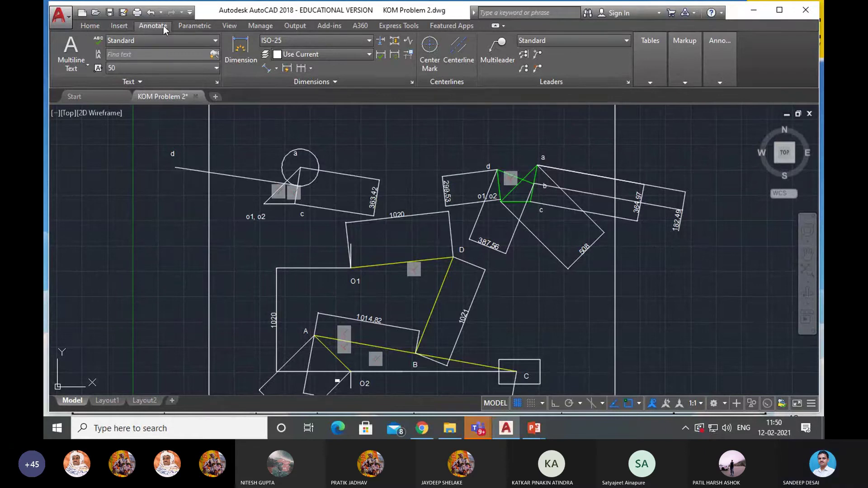
pyautogui.click(192, 26)
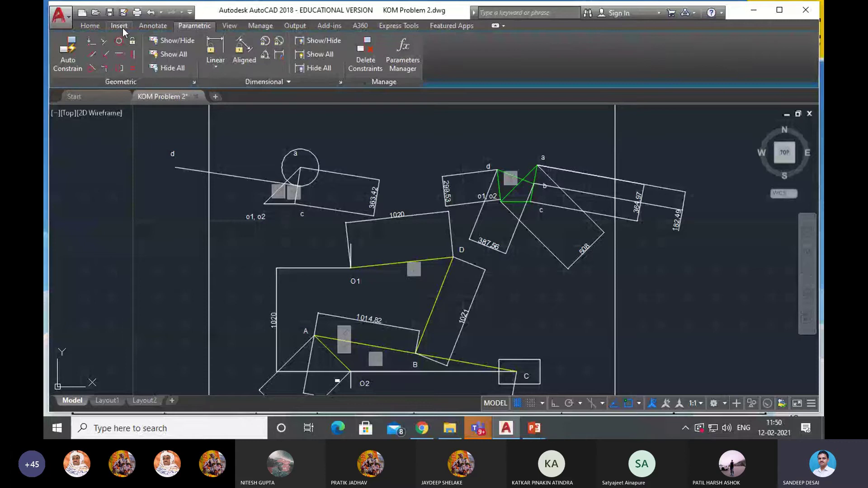
pyautogui.click(153, 25)
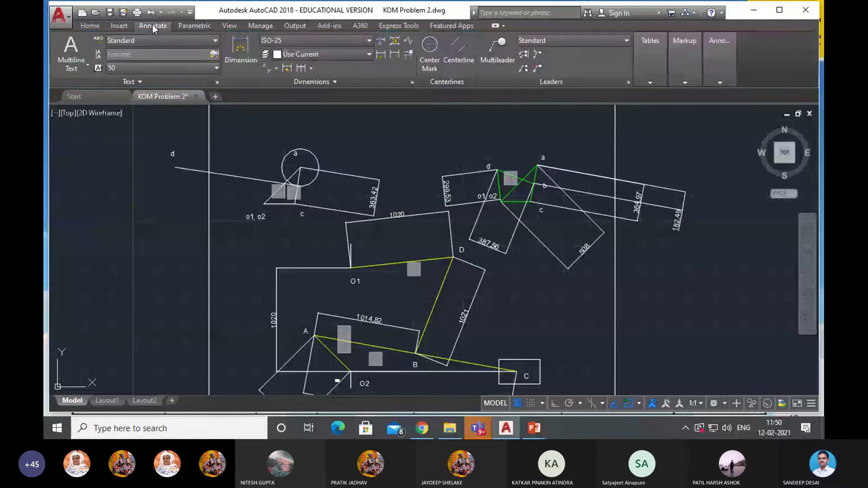
pyautogui.click(94, 26)
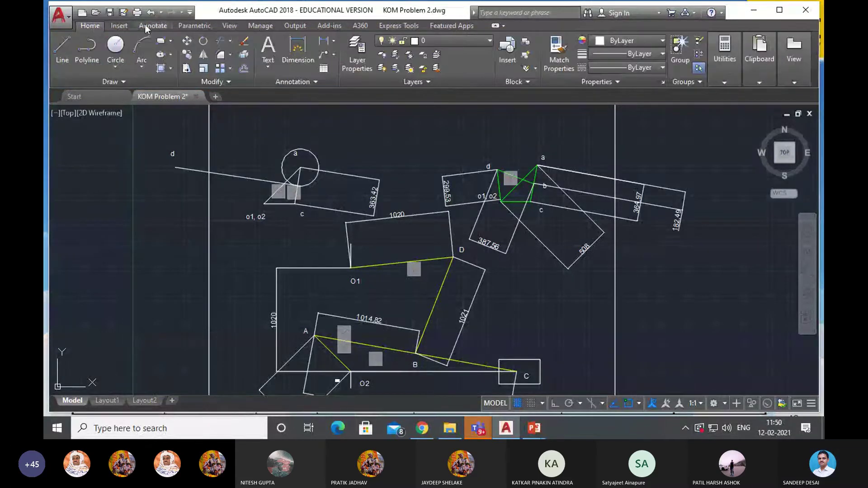
# Add the multiline text label "b" beside the point where the circle crosses ac in the new velocity triangle.
pyautogui.click(151, 26)
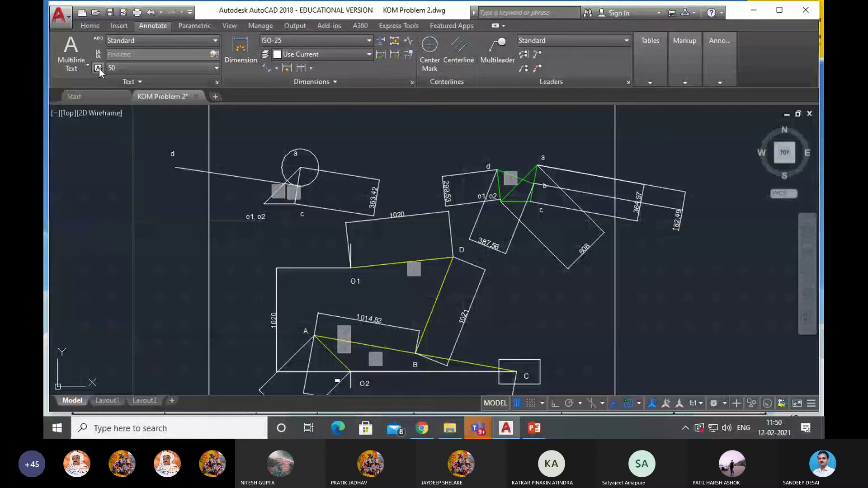
pyautogui.click(87, 65)
pyautogui.click(94, 88)
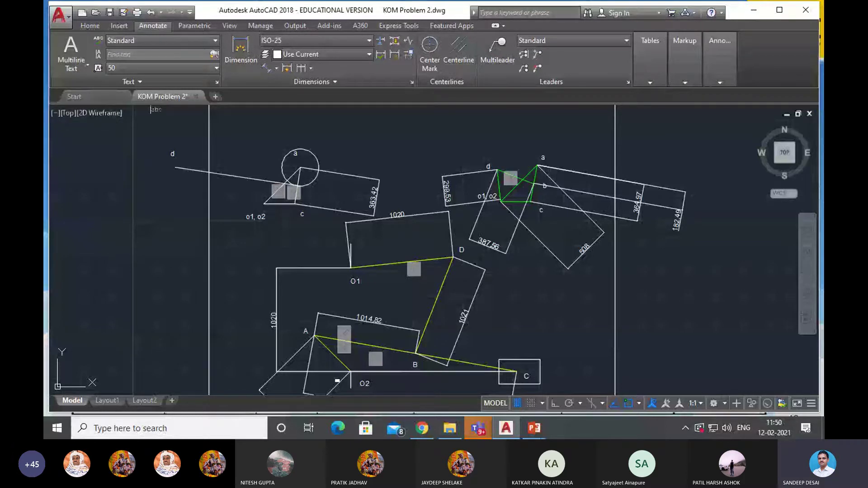
pyautogui.click(87, 65)
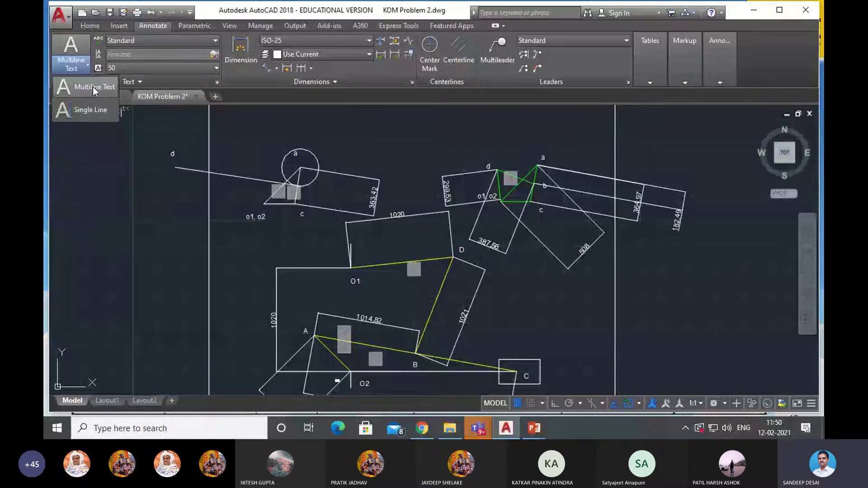
pyautogui.click(93, 87)
pyautogui.click(304, 181)
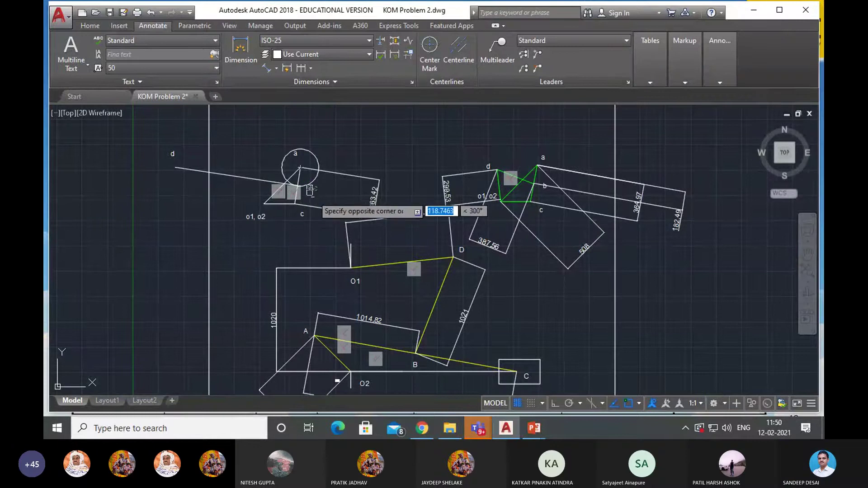
pyautogui.click(318, 197)
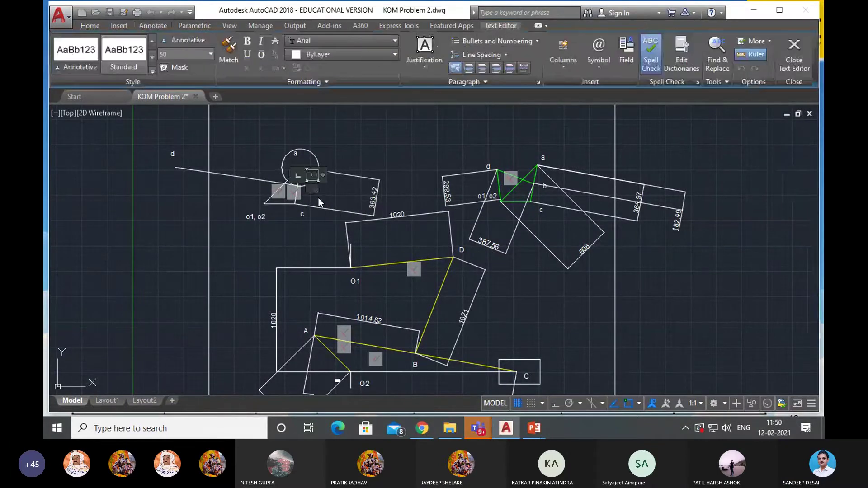
pyautogui.write('b')
pyautogui.click(347, 195)
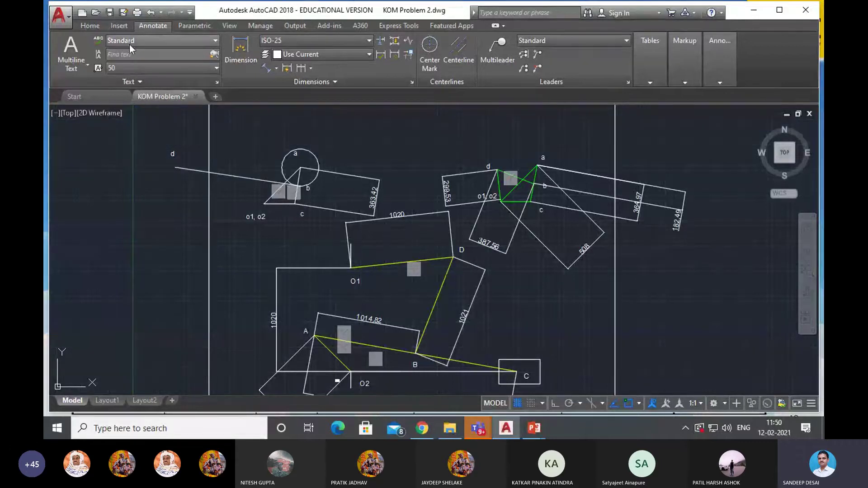
# Try a perpendicular constraint with the line from b as first object and link BD as second, and undo it.
pyautogui.click(202, 26)
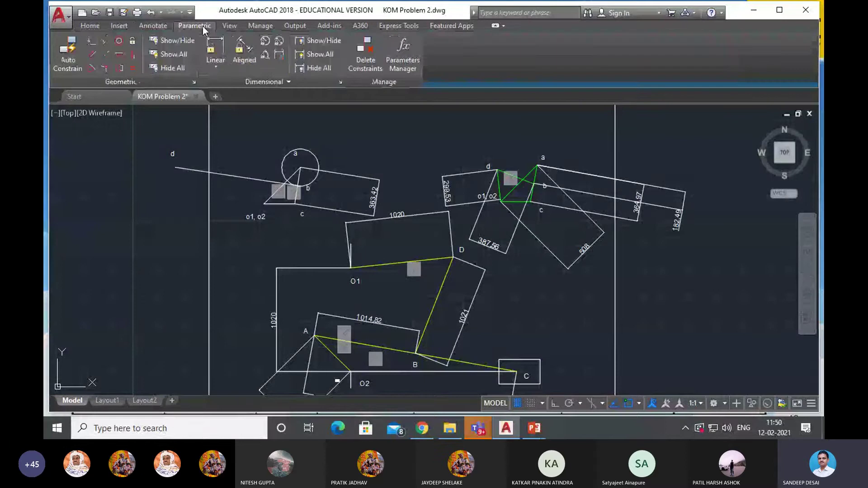
pyautogui.click(104, 58)
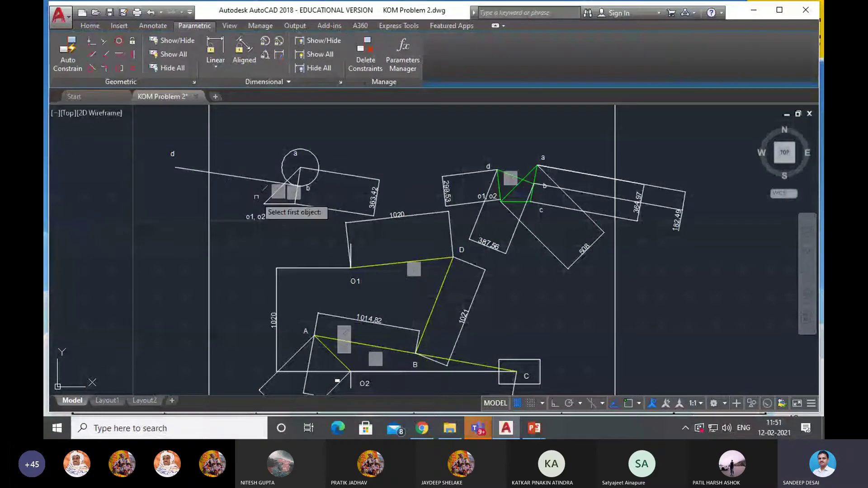
pyautogui.click(223, 173)
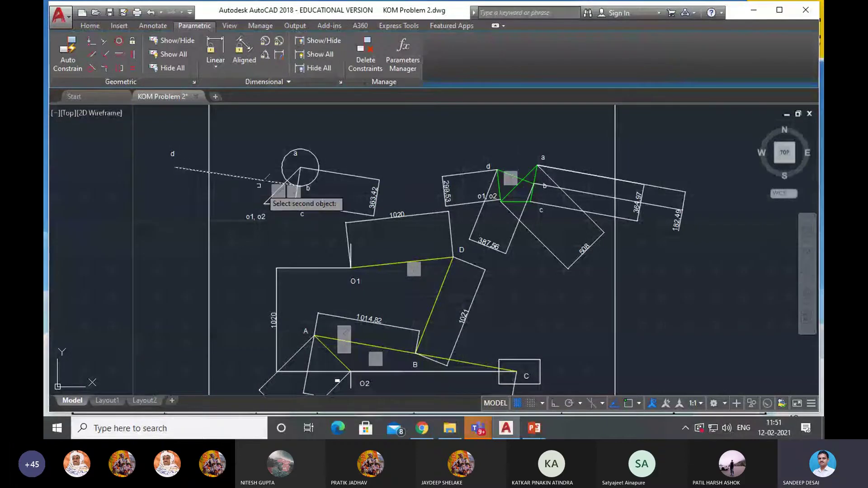
pyautogui.click(435, 299)
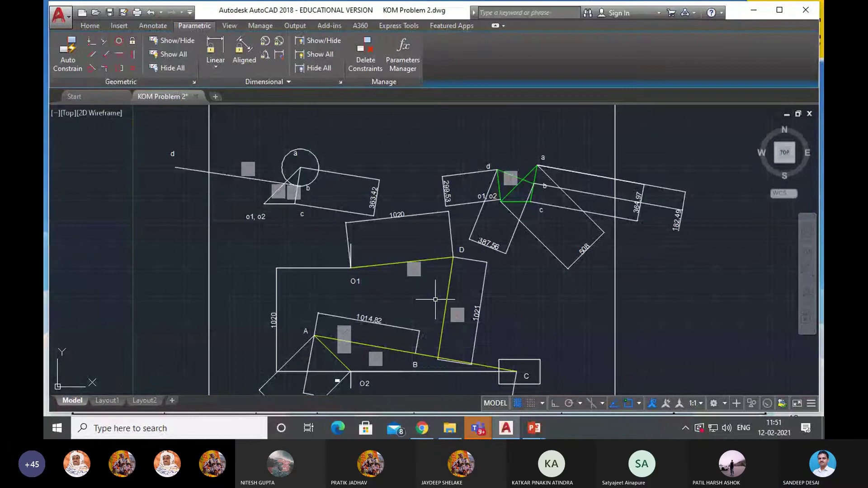
pyautogui.hotkey('ctrl', 'z')
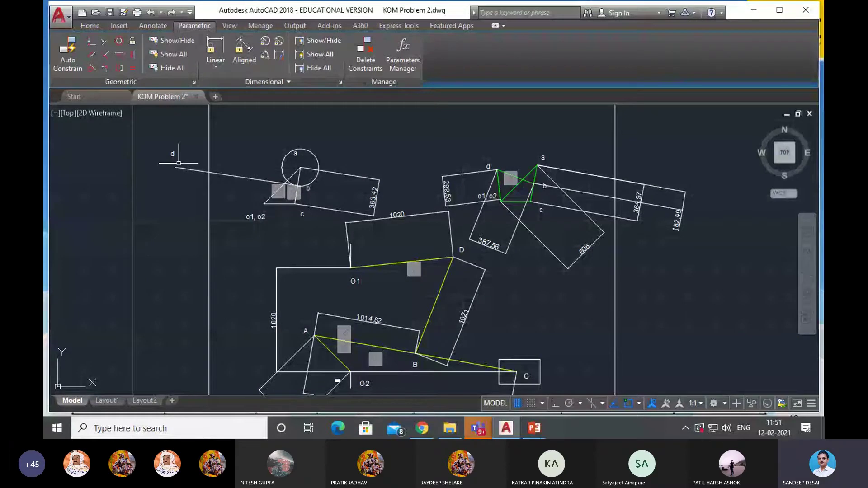
# Apply a perpendicular constraint with link BD as the first object and the line from b to d as the second.
pyautogui.press('Return')
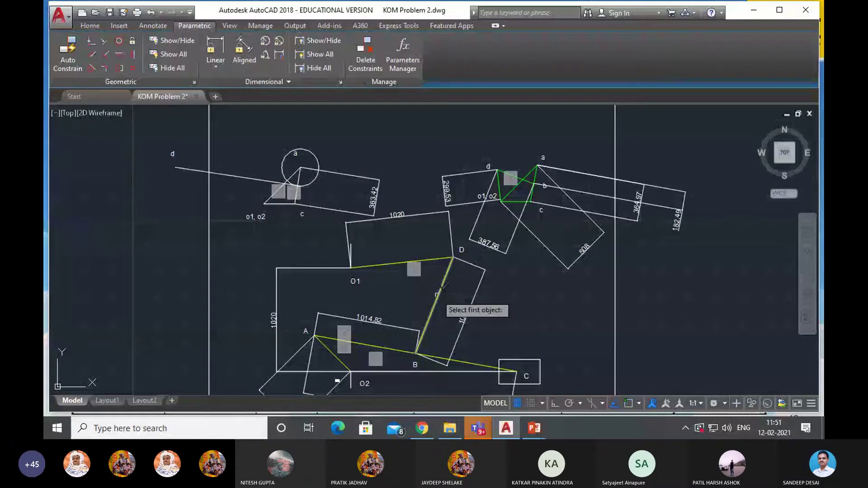
pyautogui.click(437, 294)
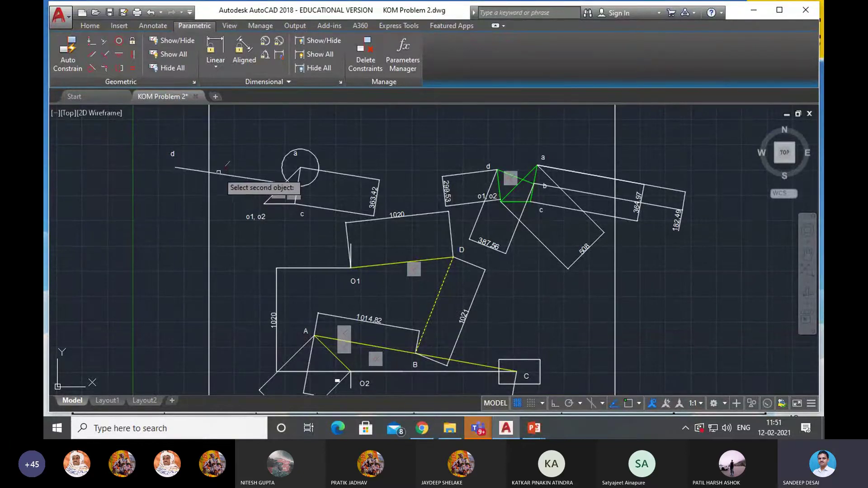
pyautogui.click(219, 173)
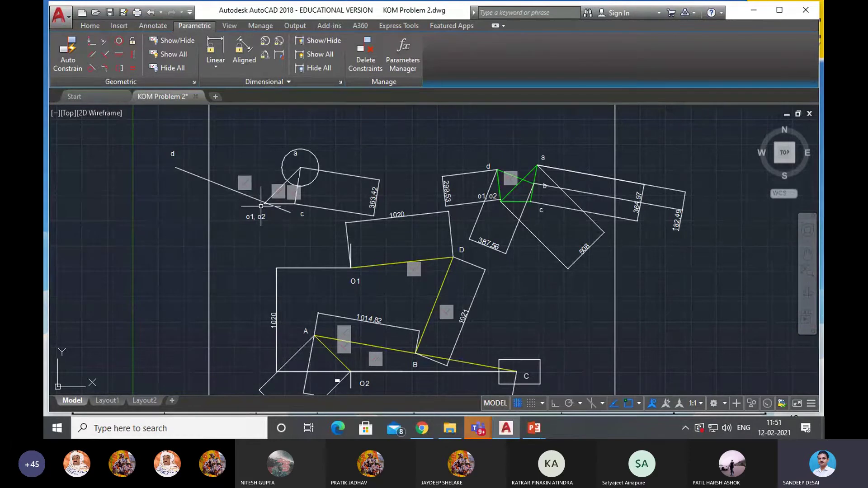
# Undo the last perpendicular constraint and delete the line running from b towards label d.
pyautogui.hotkey('ctrl', 'z')
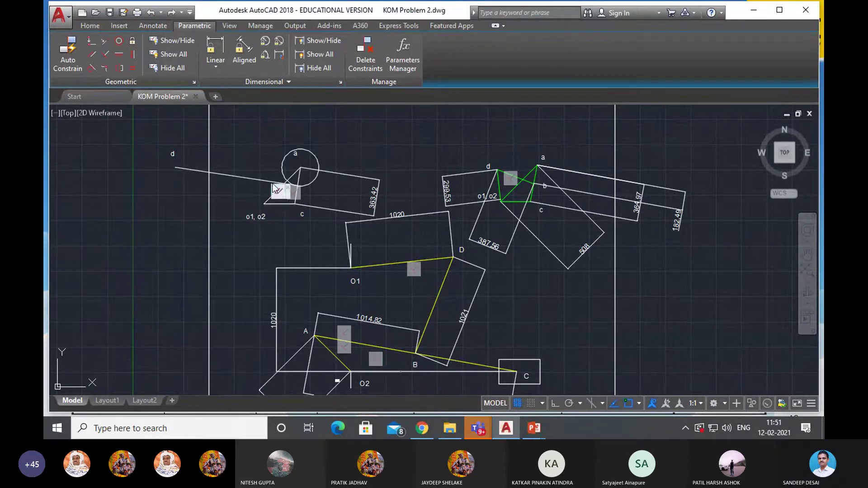
pyautogui.click(242, 177)
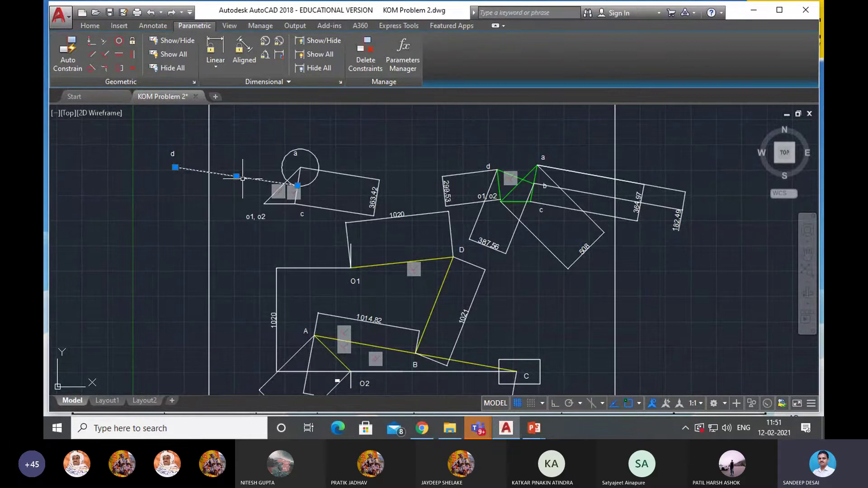
pyautogui.press('Delete')
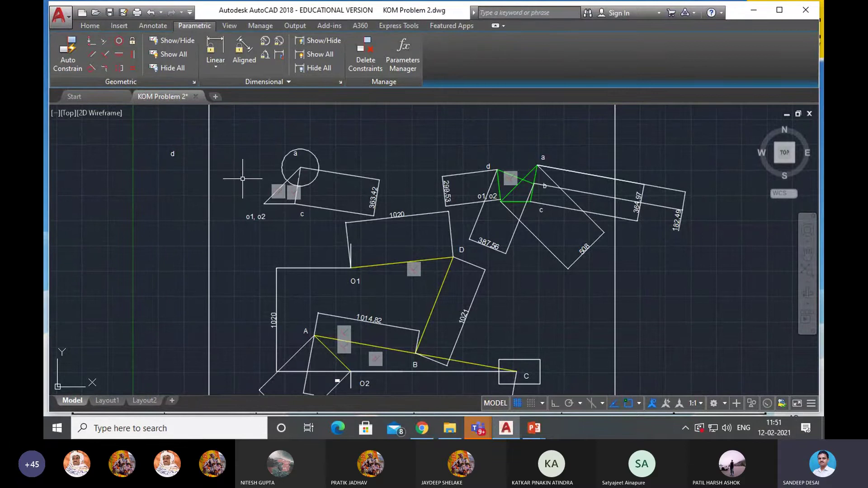
# Draw a line from point b on ac out to the right, ending beyond the 363.42 dimension.
pyautogui.click(90, 26)
pyautogui.click(60, 47)
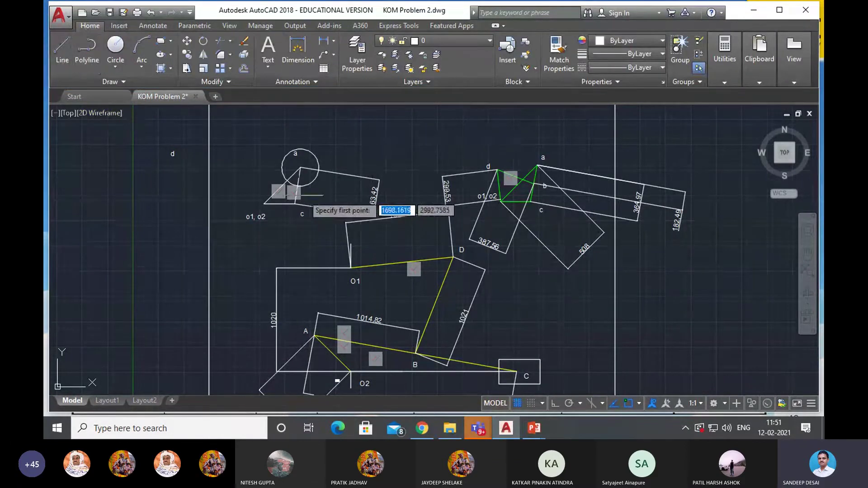
pyautogui.click(297, 186)
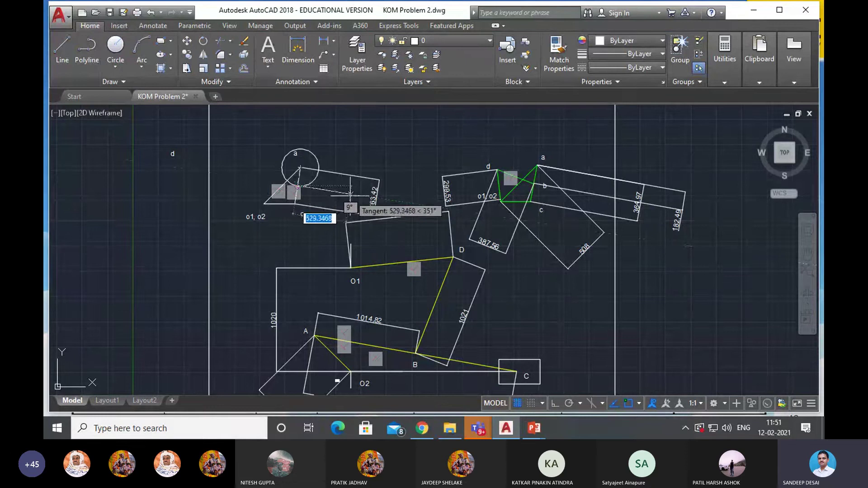
pyautogui.click(405, 202)
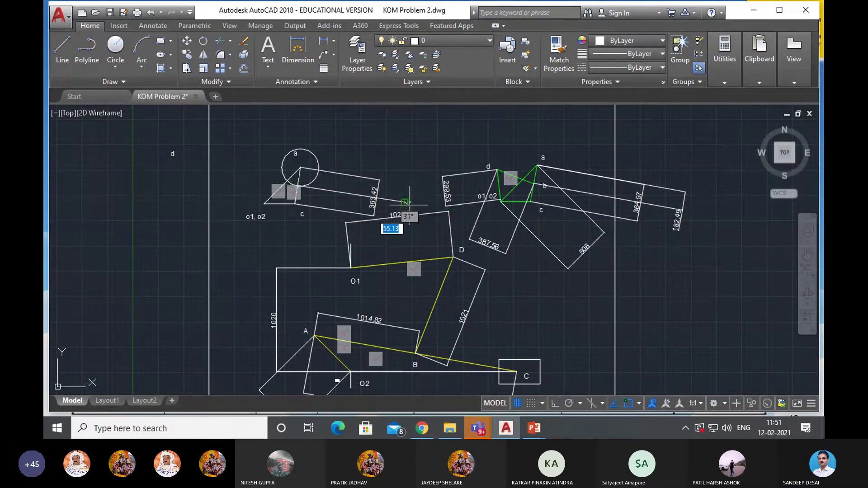
pyautogui.press('Escape')
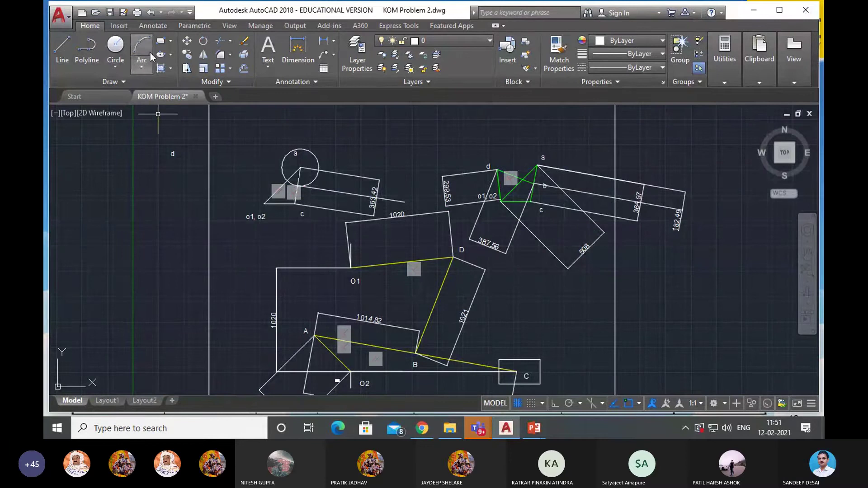
# Apply a perpendicular constraint with link BD as the first object and the new line from b as the second.
pyautogui.click(192, 26)
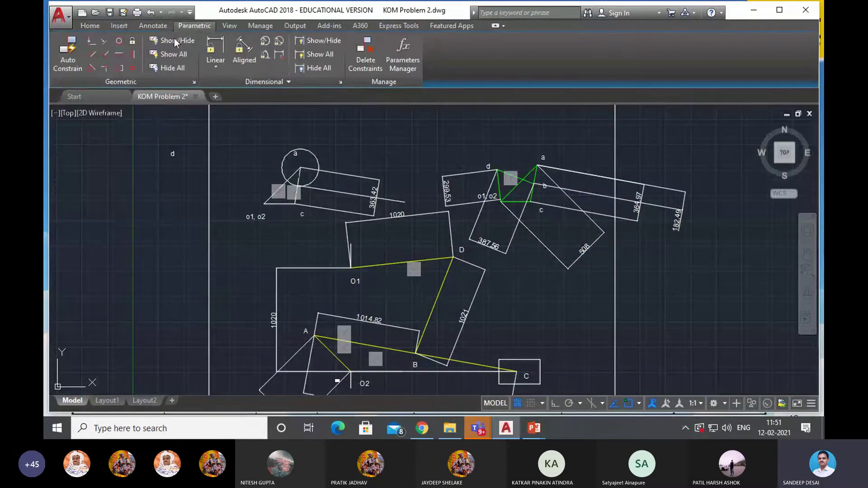
pyautogui.click(105, 53)
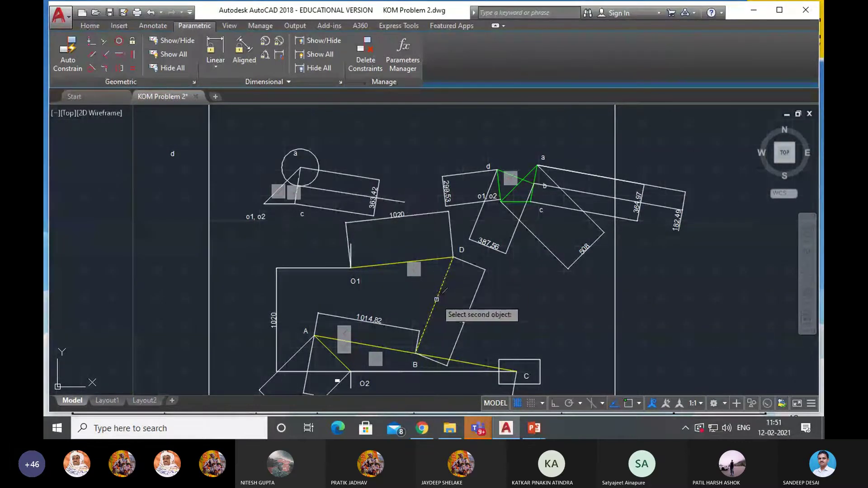
pyautogui.click(438, 298)
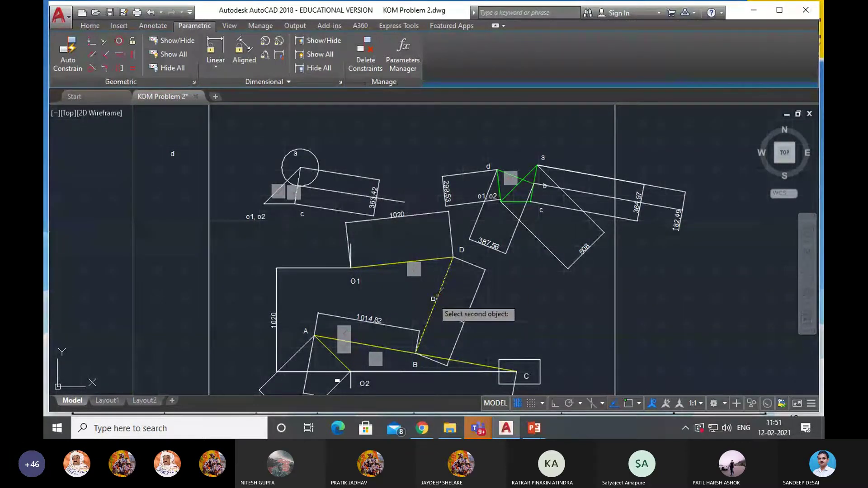
pyautogui.click(341, 192)
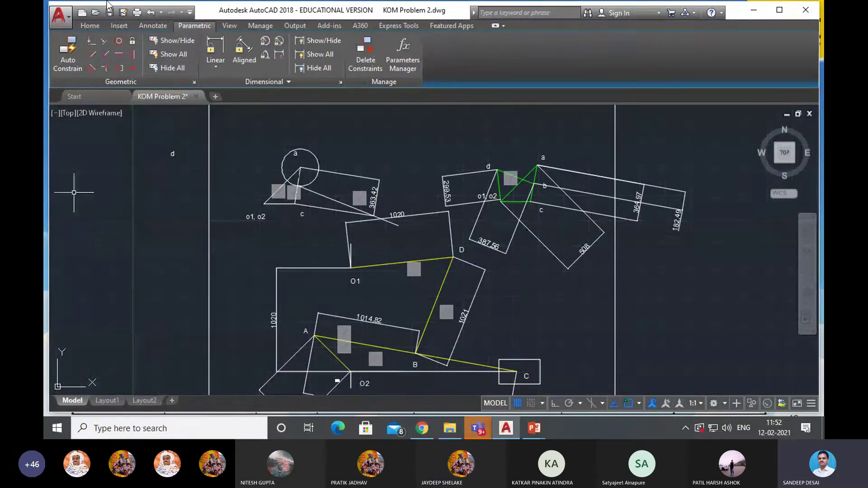
# Draw a large construction circle centred on point b, with its edge passing just short of label d.
pyautogui.click(99, 26)
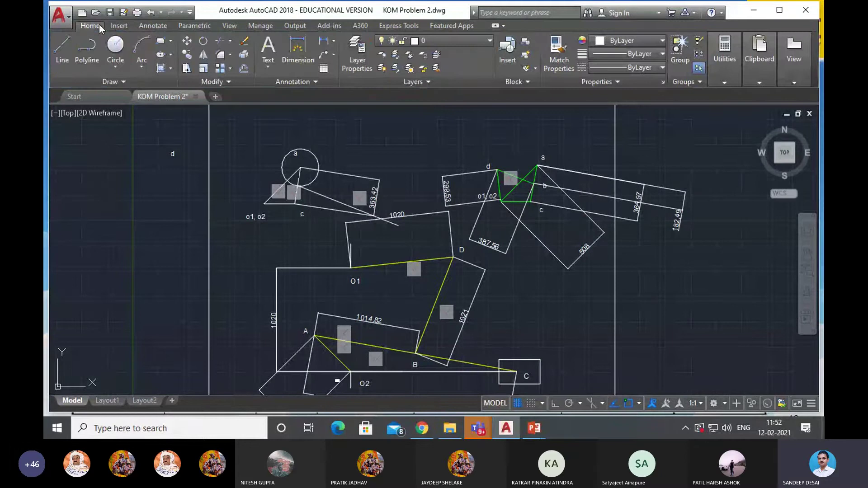
pyautogui.click(116, 50)
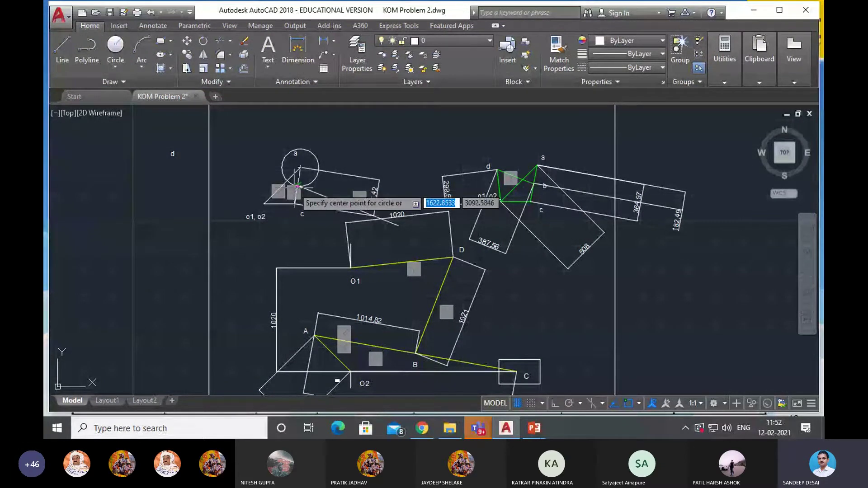
pyautogui.click(298, 185)
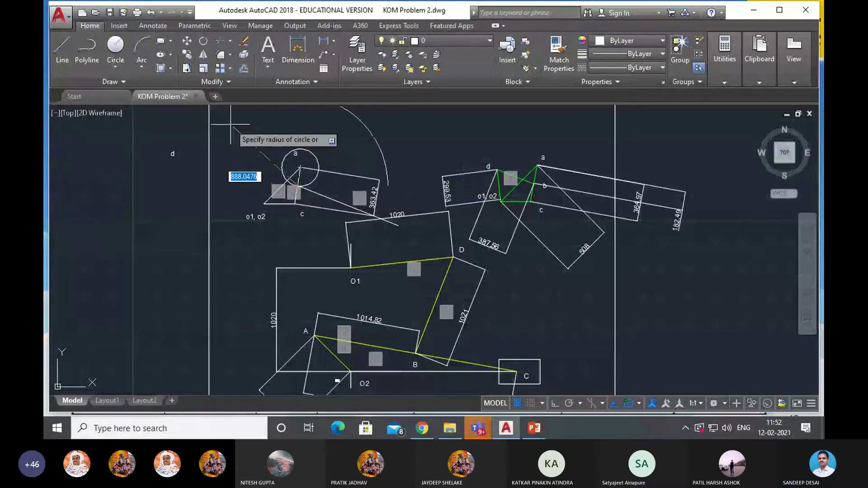
pyautogui.click(224, 122)
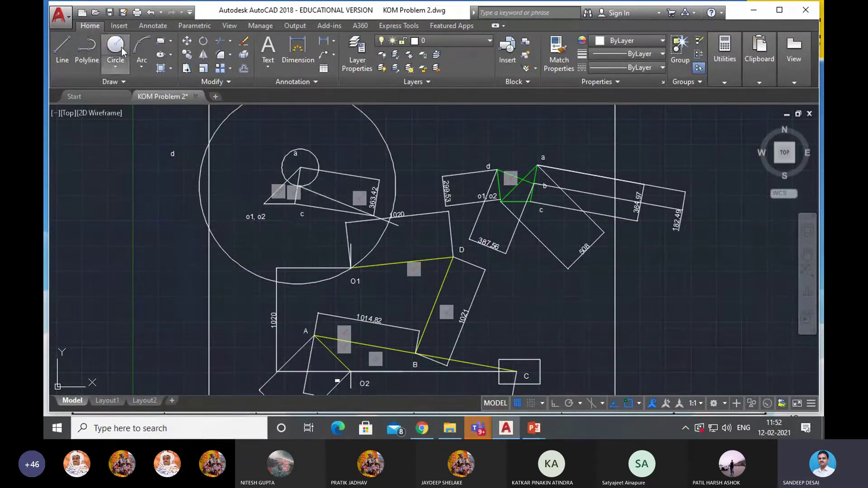
# Add the multiline text label "b" beside the start of the new line and shift it slightly downwards.
pyautogui.click(152, 25)
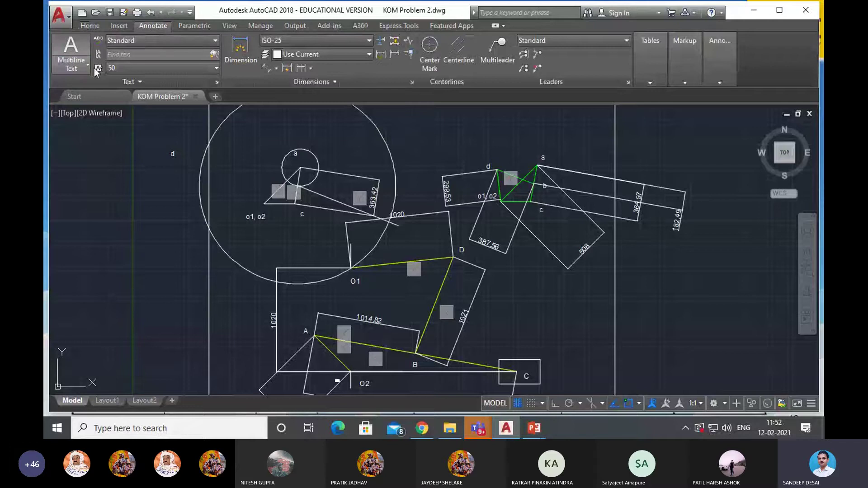
pyautogui.click(88, 65)
pyautogui.click(90, 83)
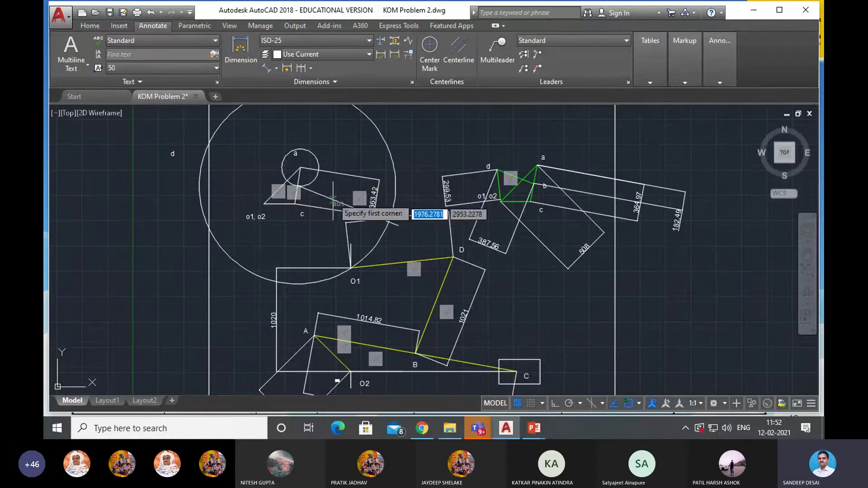
pyautogui.click(321, 182)
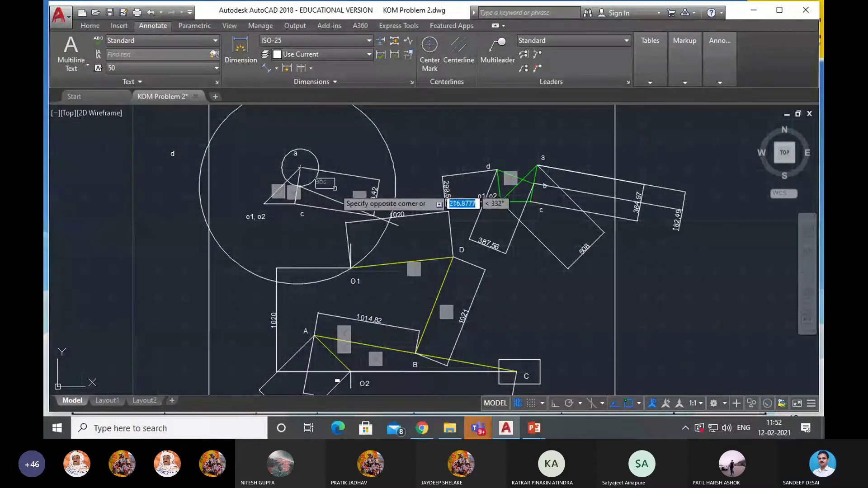
pyautogui.click(336, 190)
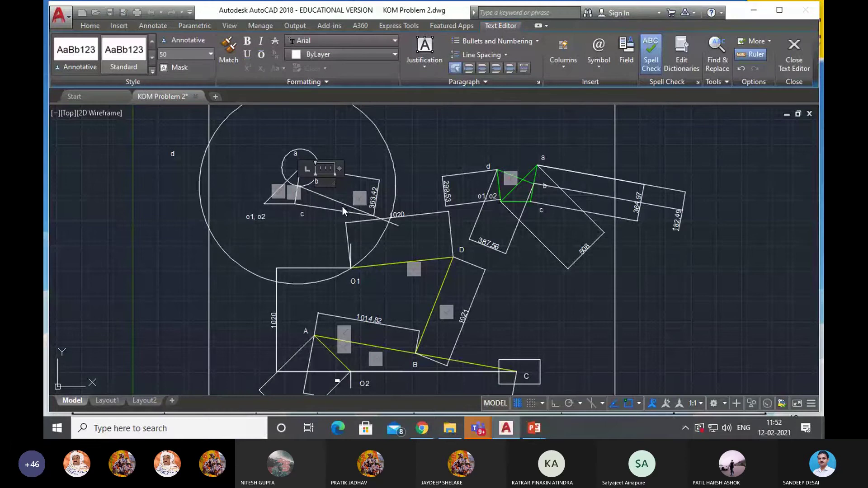
pyautogui.write('b')
pyautogui.click(354, 149)
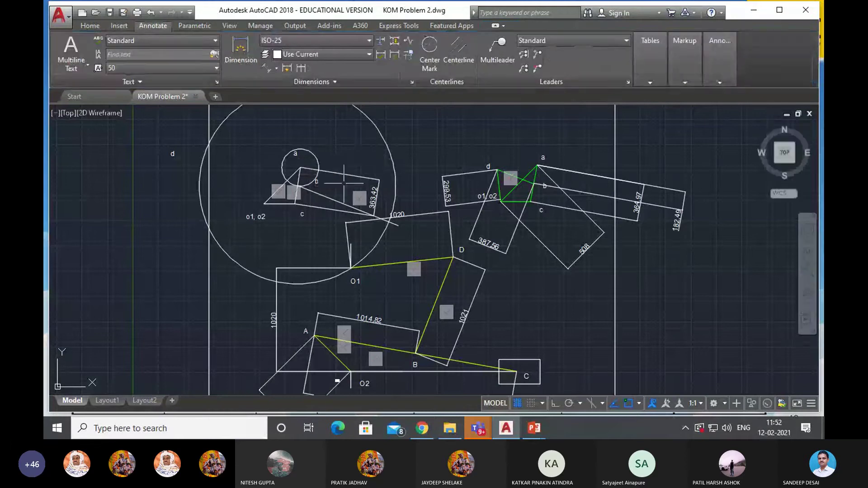
pyautogui.click(323, 192)
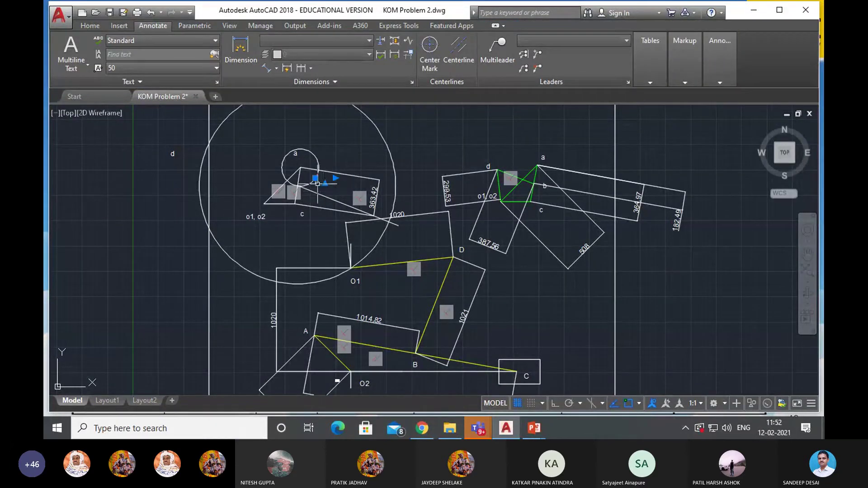
pyautogui.click(315, 179)
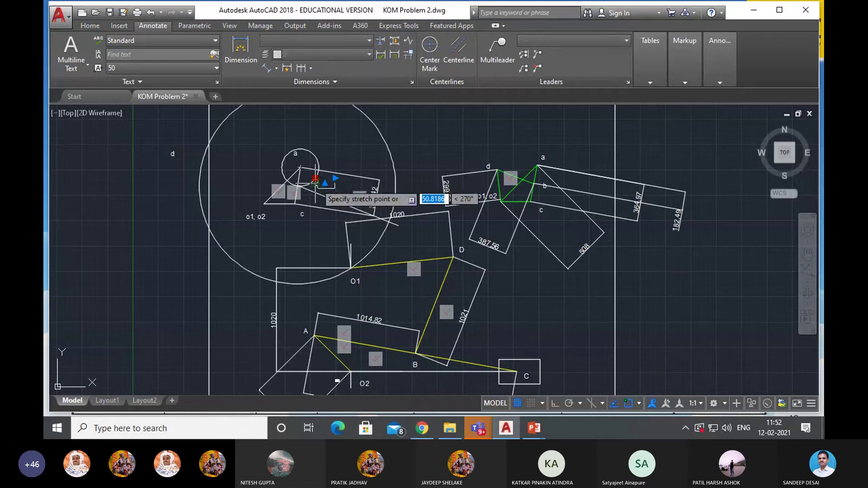
pyautogui.click(315, 189)
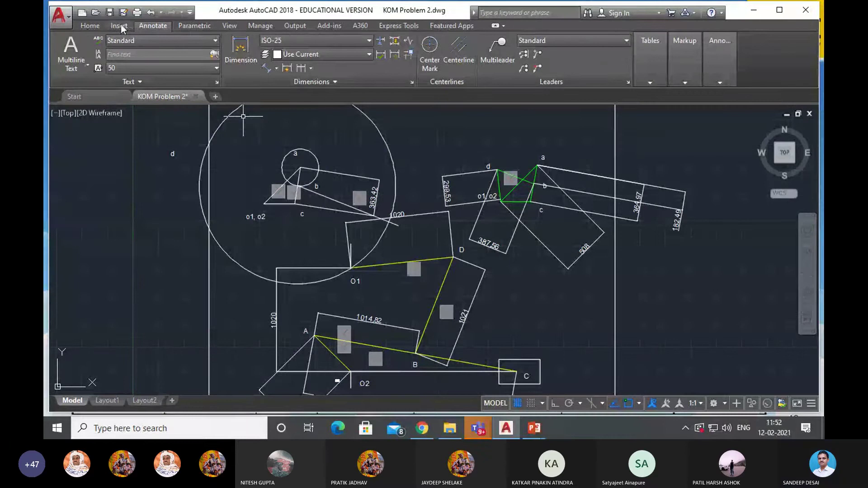
pyautogui.click(92, 27)
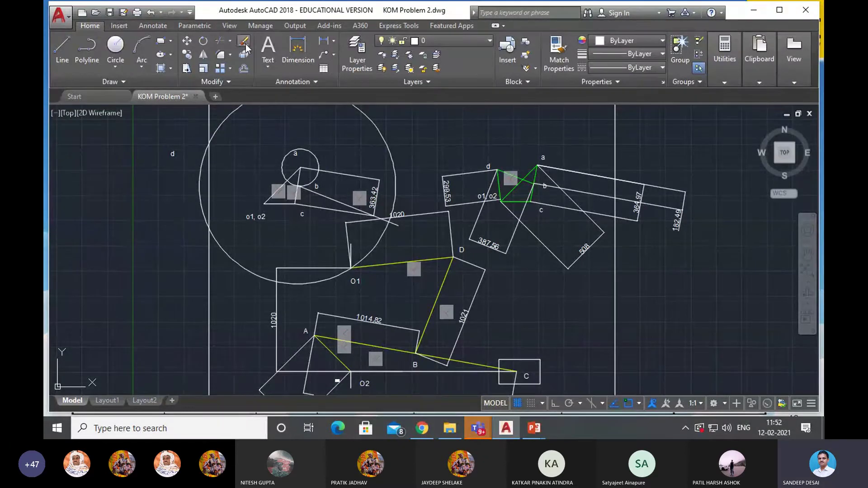
pyautogui.click(230, 41)
pyautogui.click(239, 58)
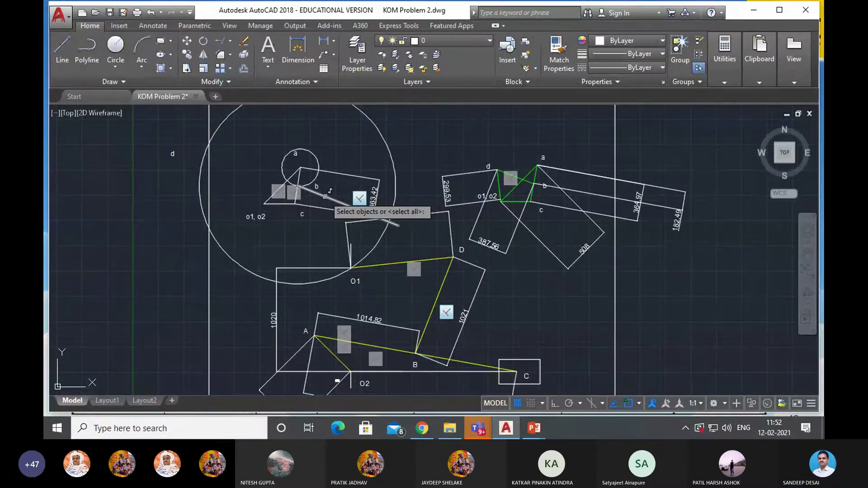
pyautogui.click(324, 196)
pyautogui.press('Return')
pyautogui.click(212, 146)
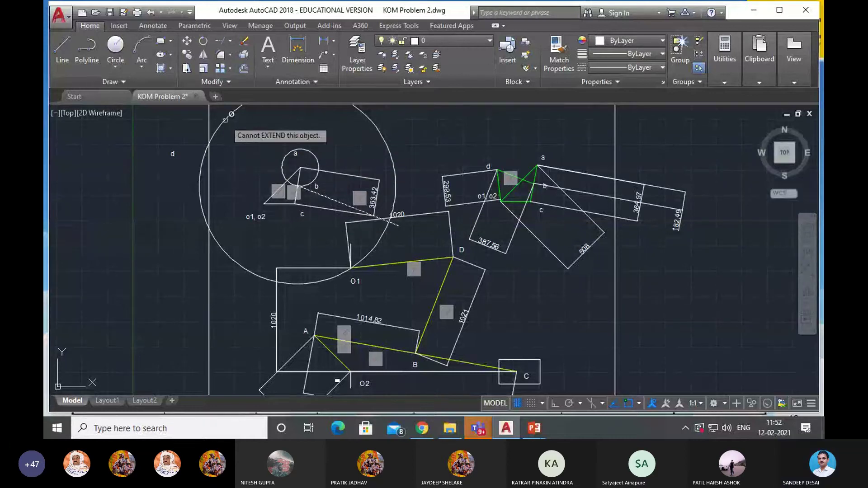
pyautogui.press('Escape')
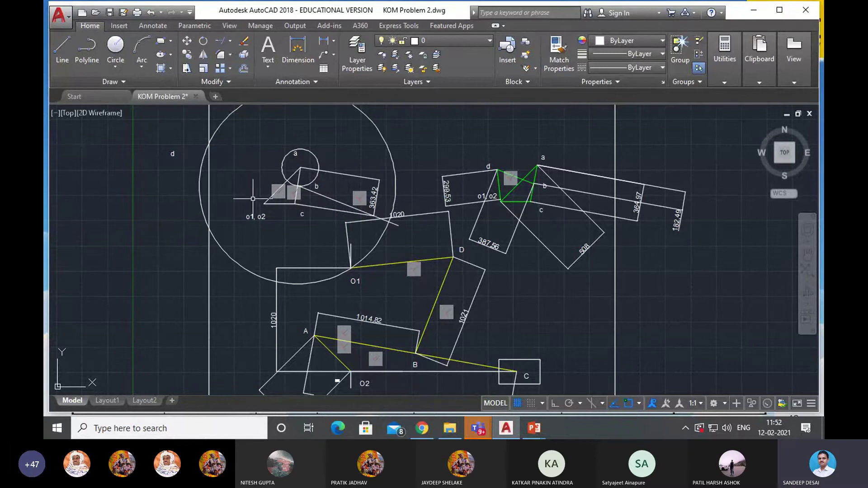
# Extend the line through b to the large circle on the side of label d, using the circle as boundary.
pyautogui.press('Return')
pyautogui.click(225, 127)
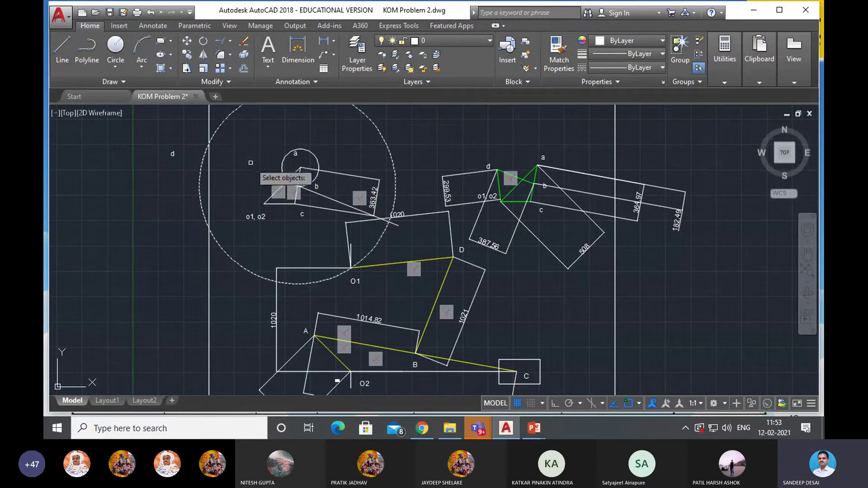
pyautogui.press('Return')
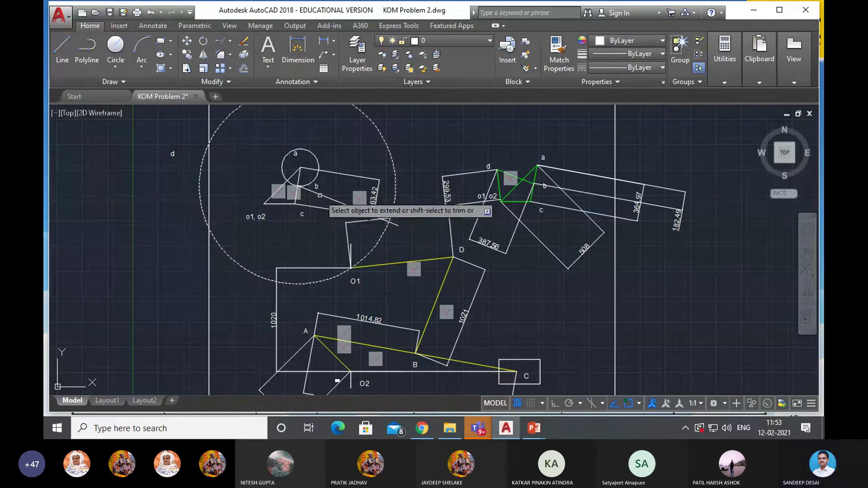
pyautogui.press('Return')
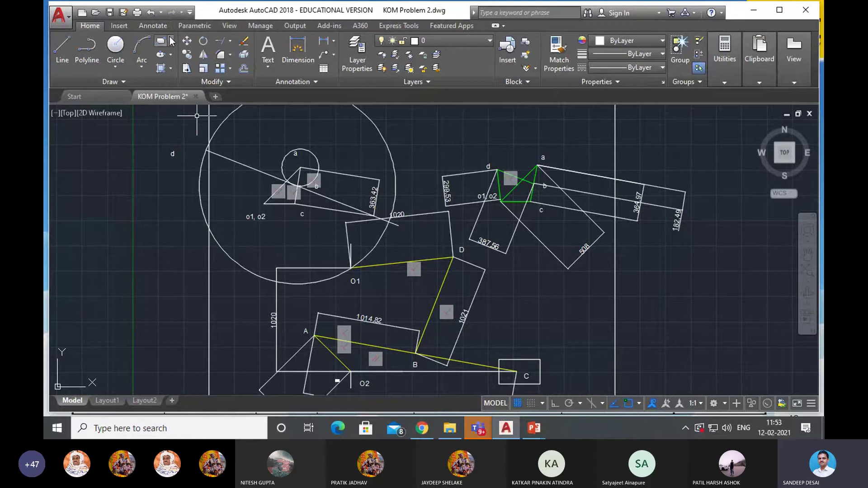
# Trim off the line's part on the far side of b from d, using ac as cutting edge, and delete the large circle.
pyautogui.click(230, 41)
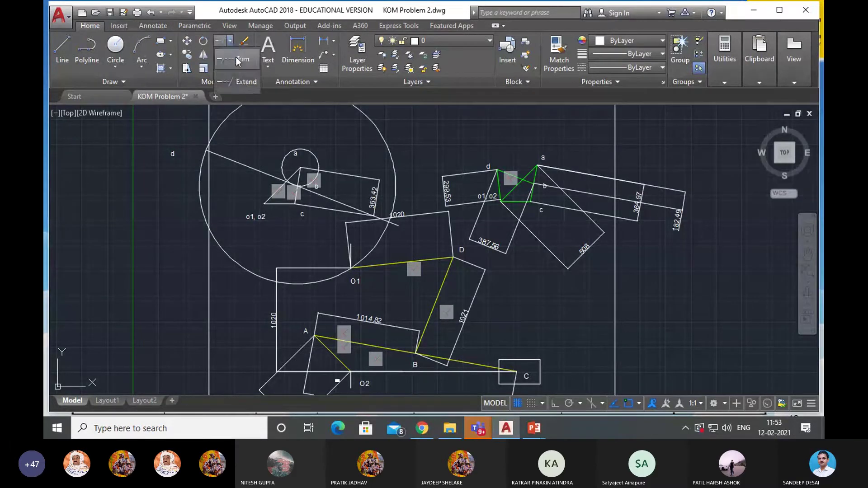
pyautogui.click(238, 59)
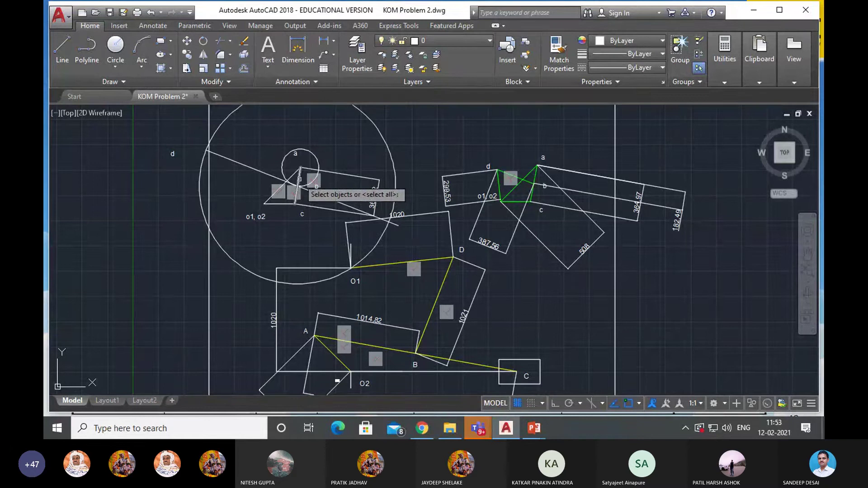
pyautogui.click(297, 183)
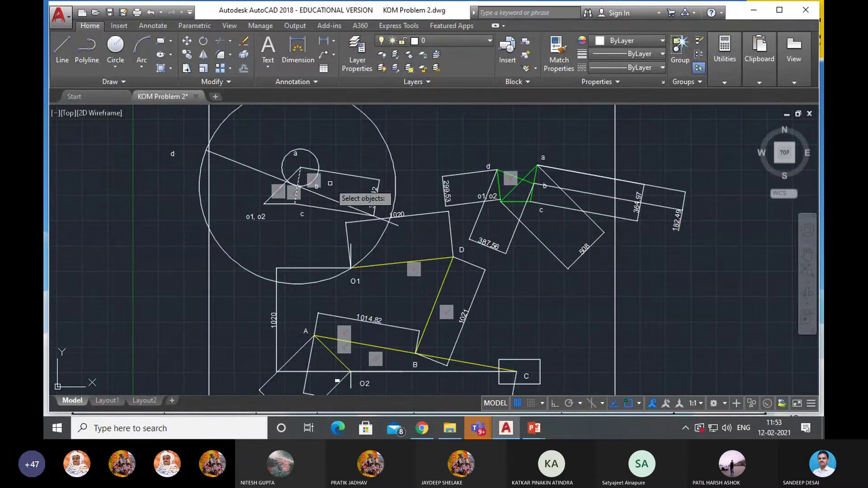
pyautogui.click(331, 198)
pyautogui.press('Return')
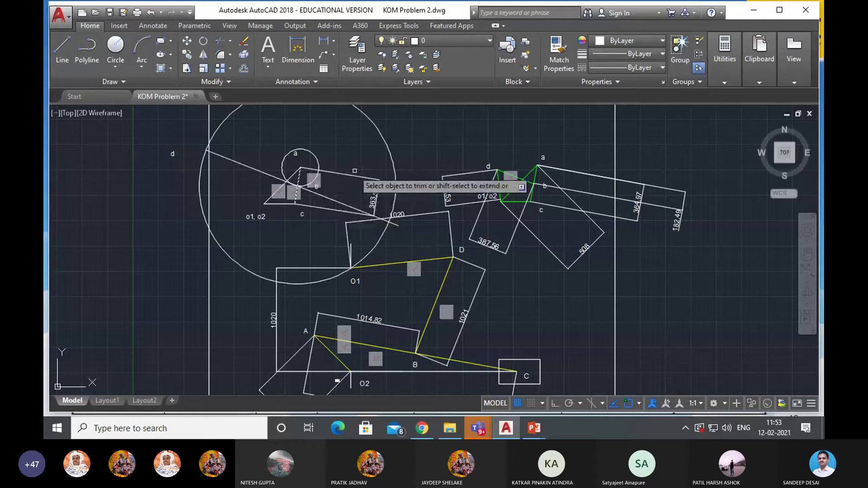
pyautogui.click(344, 205)
pyautogui.click(454, 195)
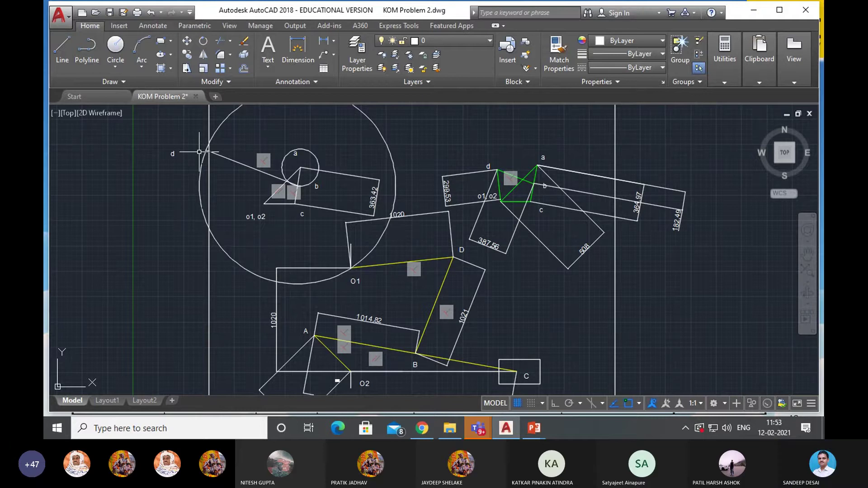
pyautogui.click(381, 135)
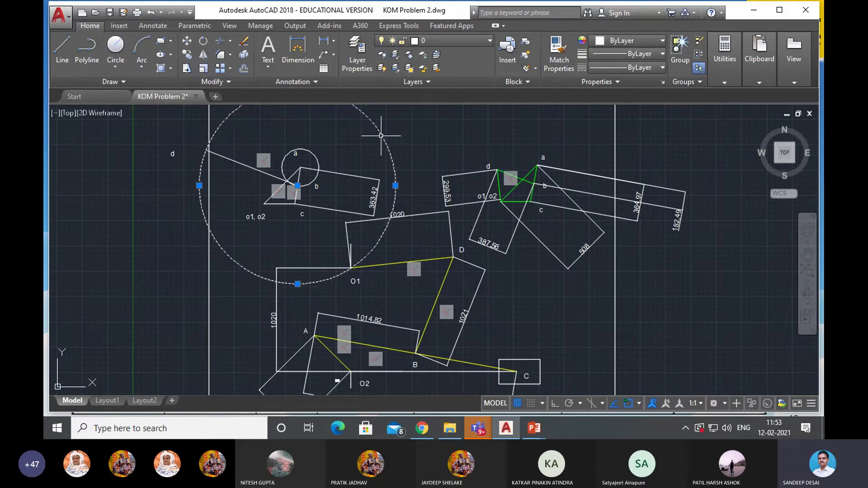
pyautogui.press('Delete')
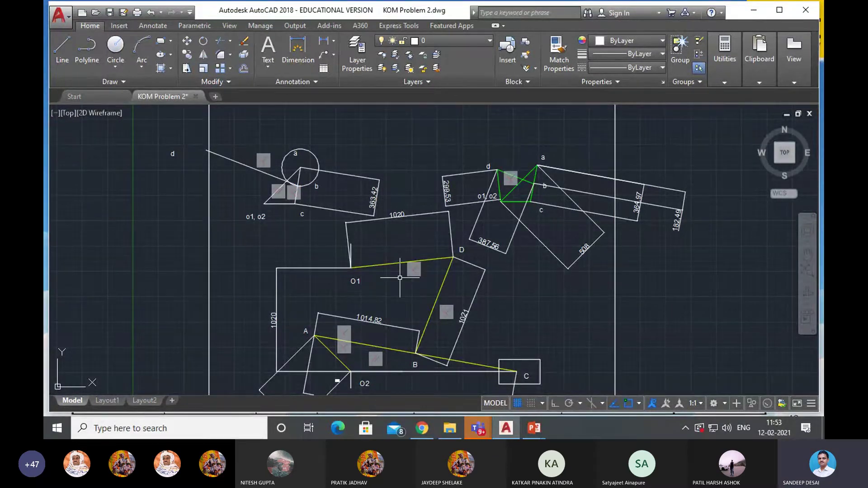
# Switch to the PowerPoint slide show, check the velocity table's vector and direction for link DO1, and return to AutoCAD.
pyautogui.moveTo(533, 427)
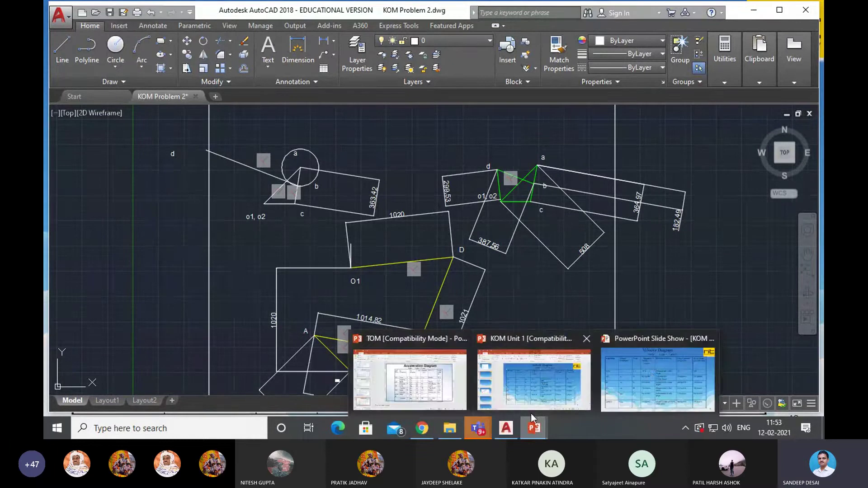
pyautogui.click(652, 373)
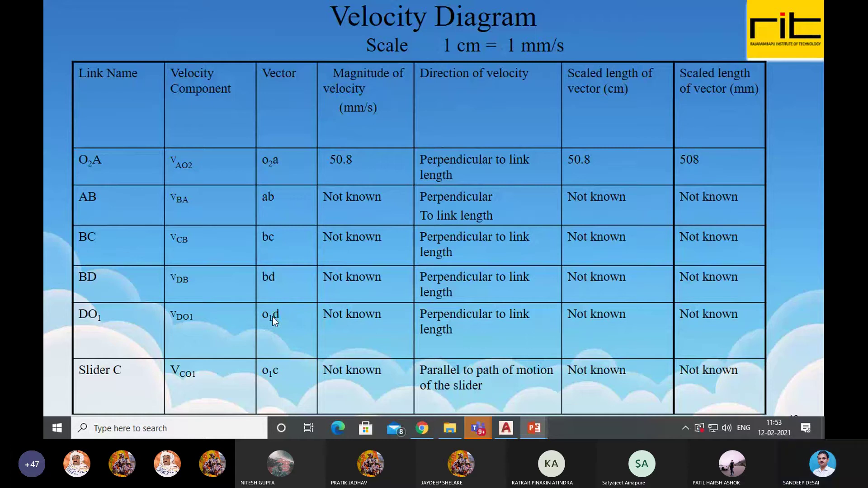
pyautogui.click(511, 430)
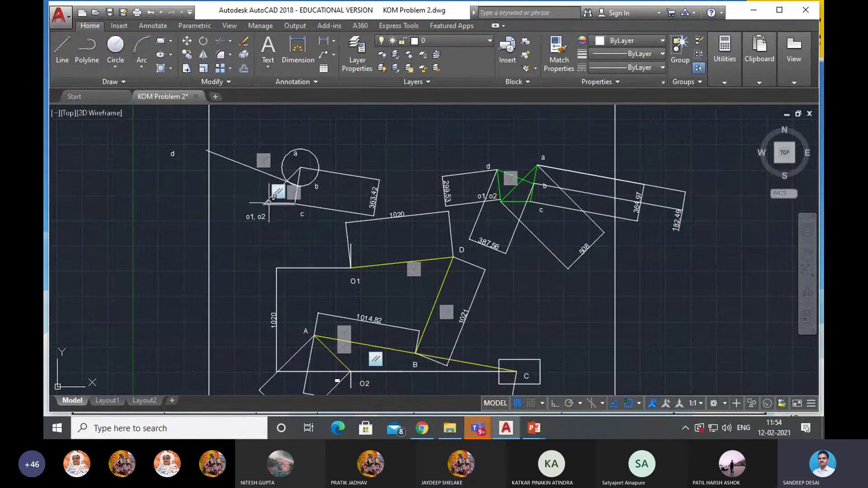
pyautogui.click(62, 47)
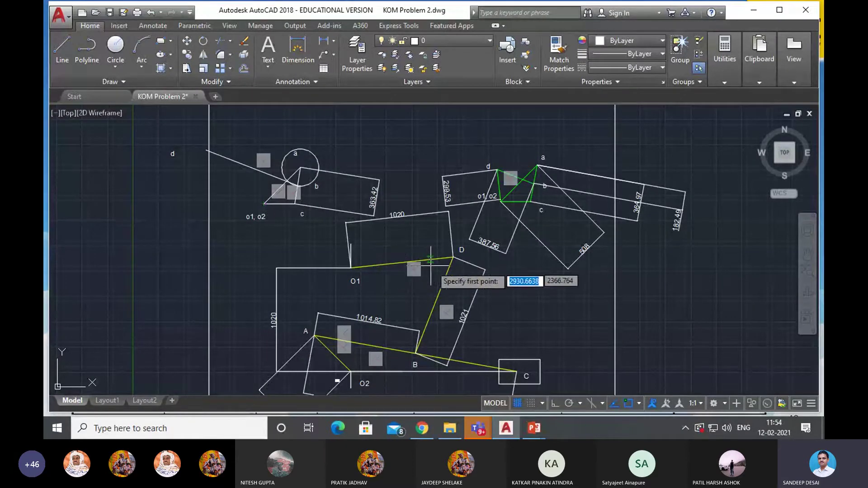
pyautogui.click(265, 203)
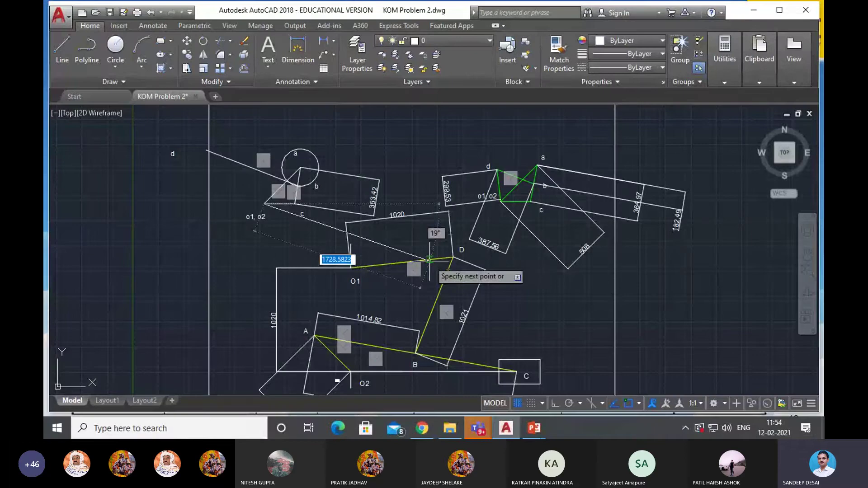
pyautogui.press('Escape')
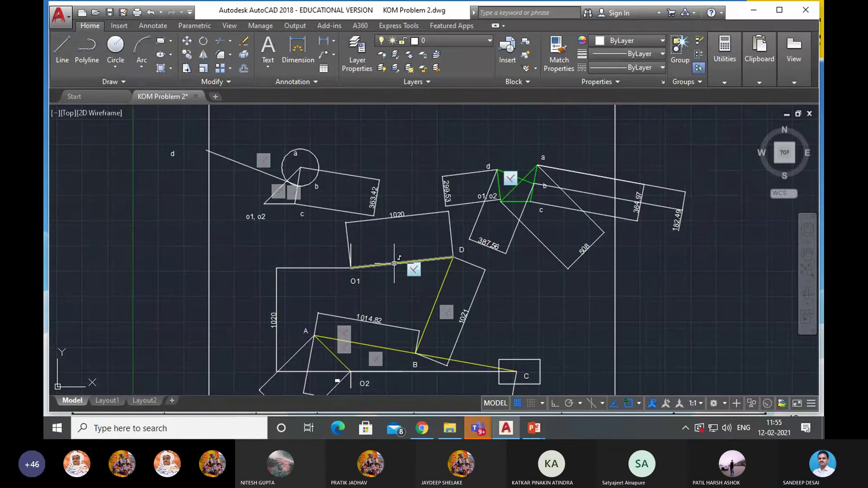
# Draw a line from point o1, o2 steeply upwards across vector bd, roughly perpendicular to link O1D.
pyautogui.click(64, 44)
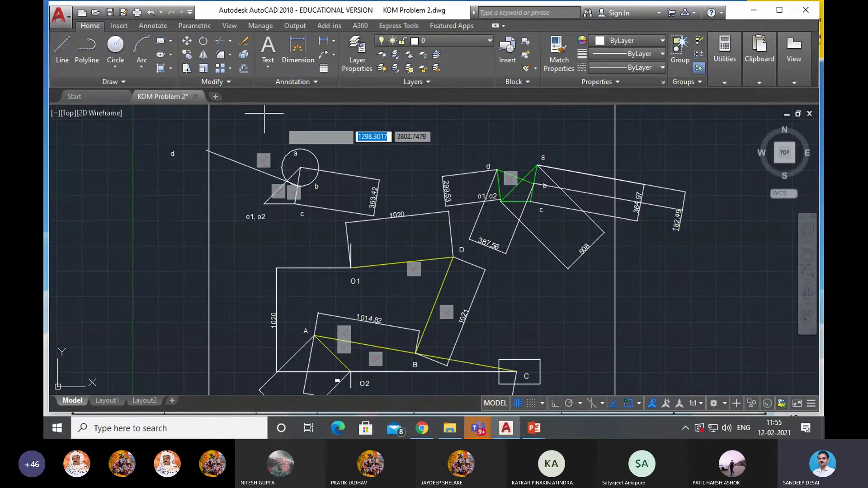
pyautogui.click(265, 204)
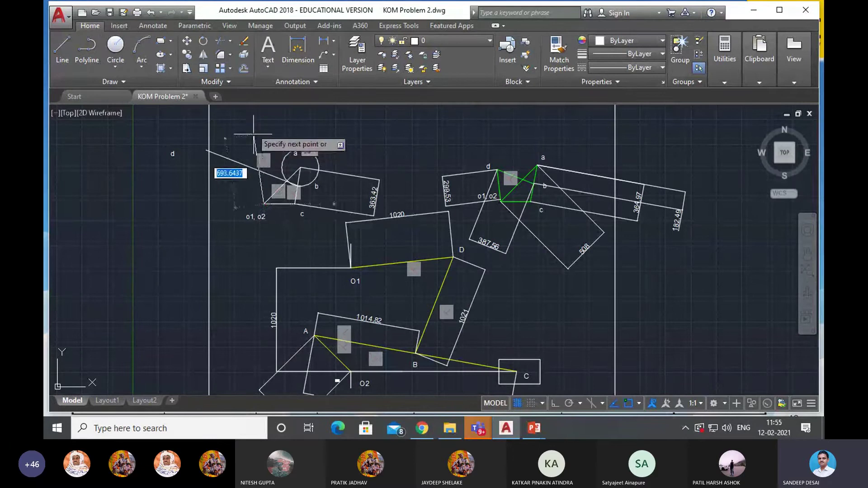
pyautogui.click(250, 109)
pyautogui.press('Escape')
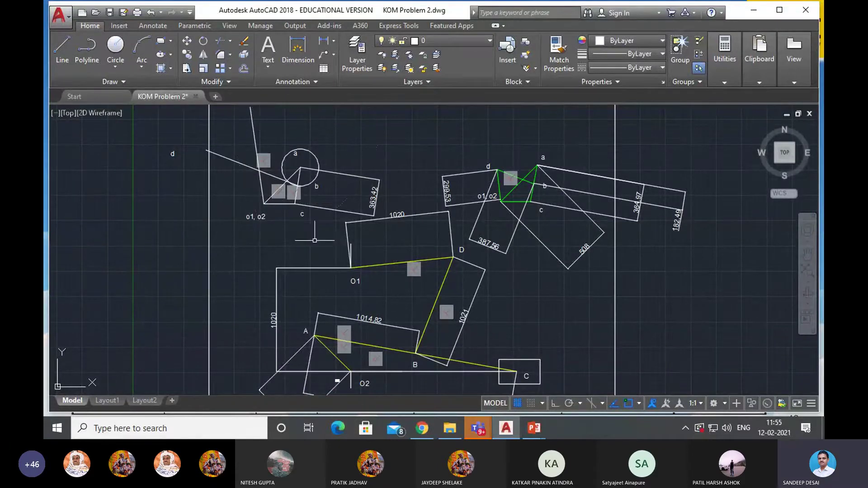
# Try to constrain the new line perpendicular to link O1D, and undo both the constraint and the line.
pyautogui.click(194, 25)
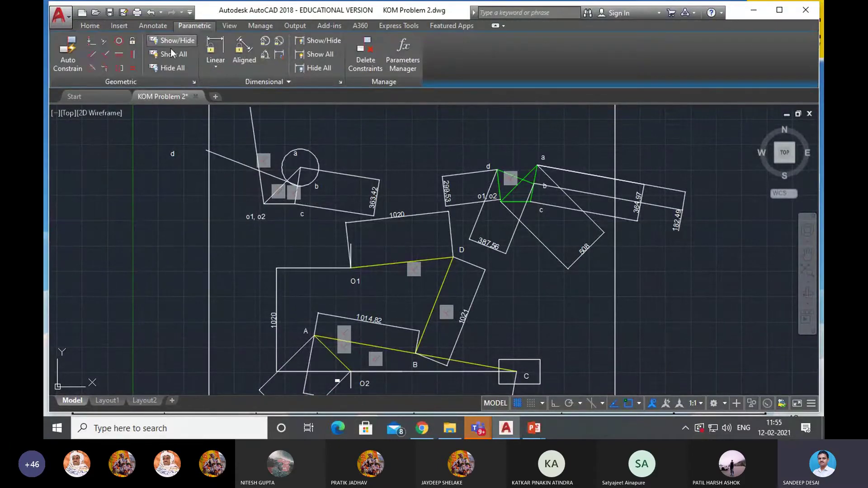
pyautogui.click(106, 53)
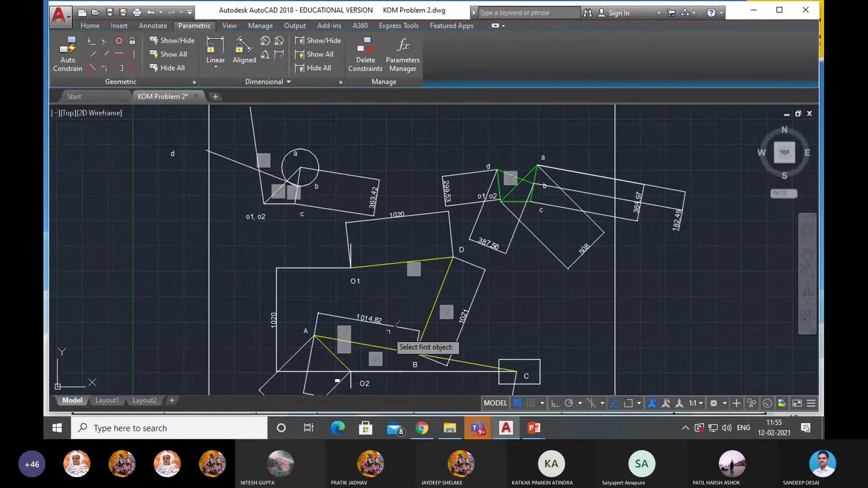
pyautogui.click(396, 262)
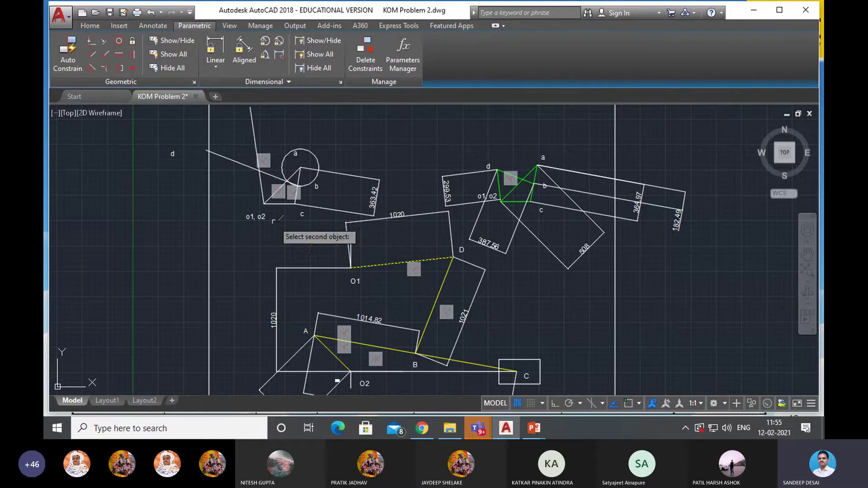
pyautogui.click(253, 141)
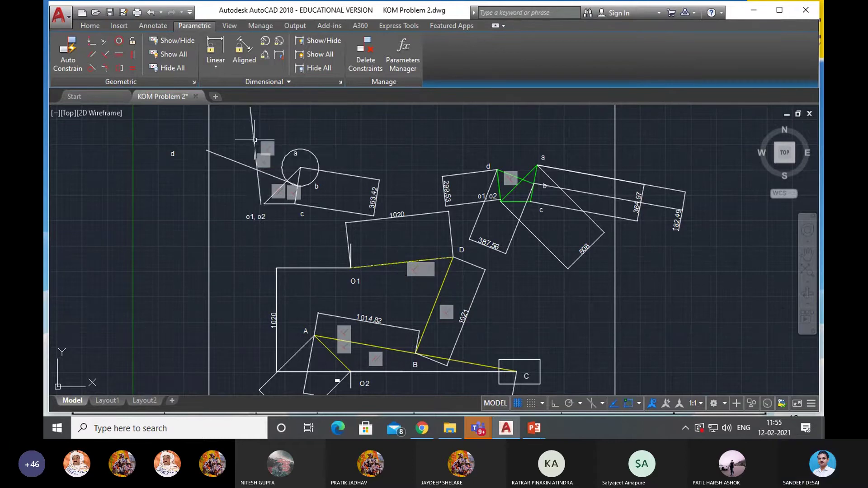
pyautogui.hotkey('ctrl', 'z')
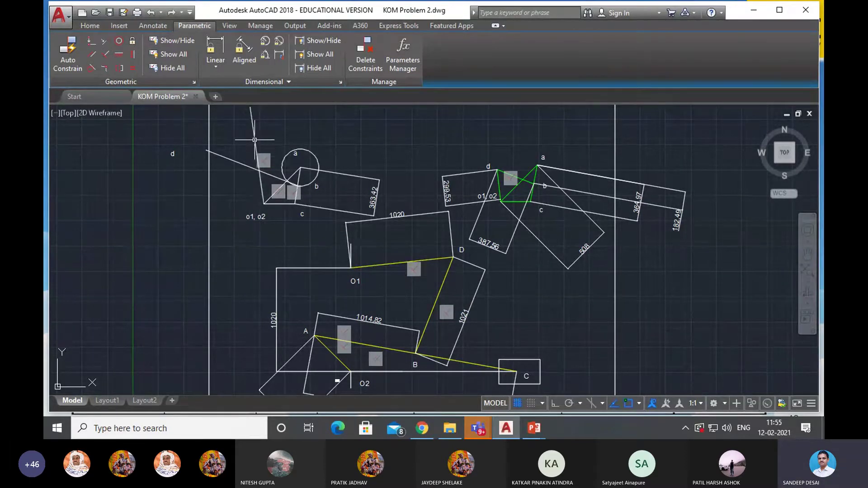
pyautogui.hotkey('ctrl', 'y')
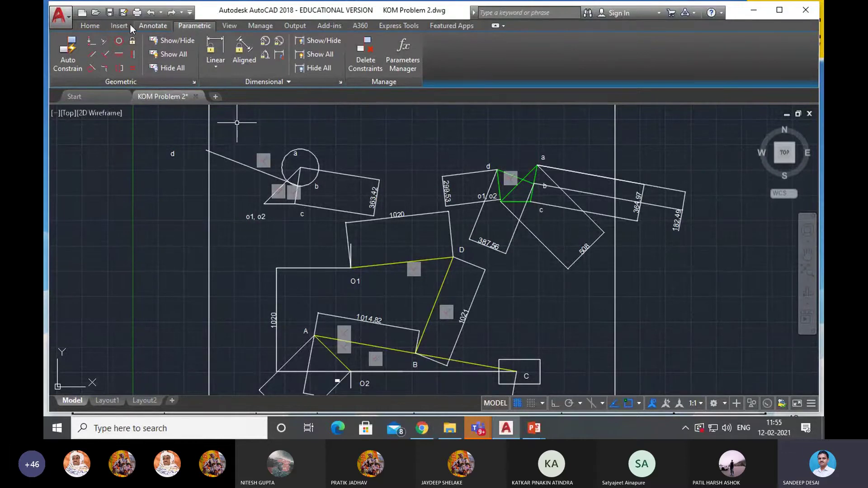
# Draw a new line from point o1, o2 of the velocity diagram for vector o1d.
pyautogui.click(95, 25)
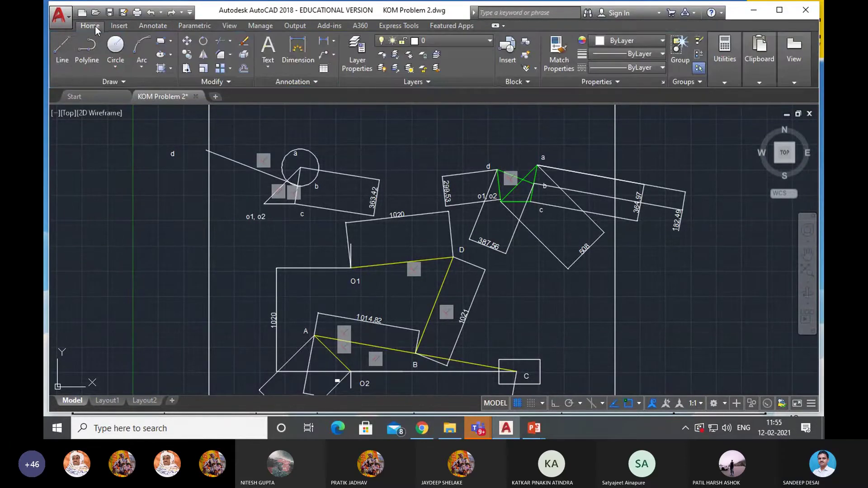
pyautogui.click(68, 43)
pyautogui.click(264, 204)
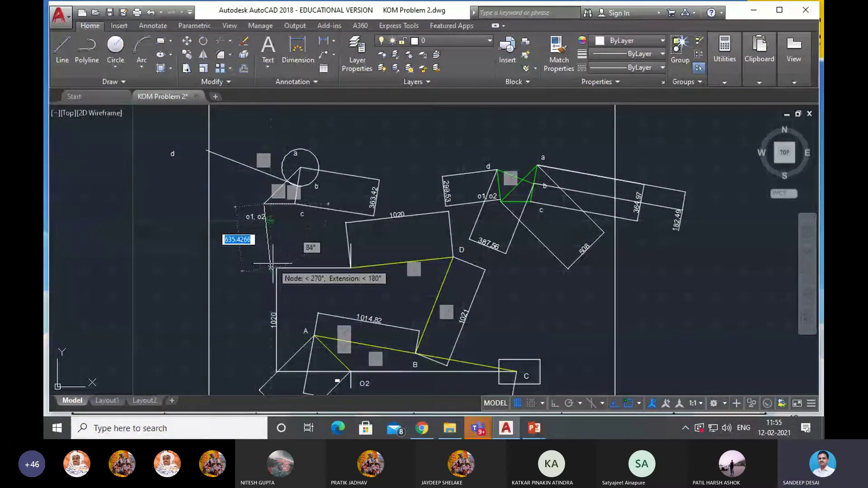
# Draw a line about 635 units long downward from point o1, o2 and constrain it perpendicular to link O1D.
pyautogui.click(271, 267)
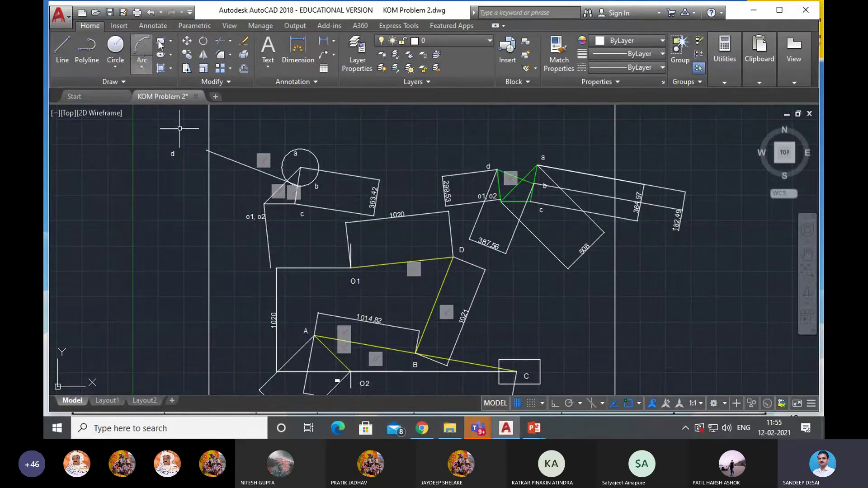
pyautogui.click(202, 27)
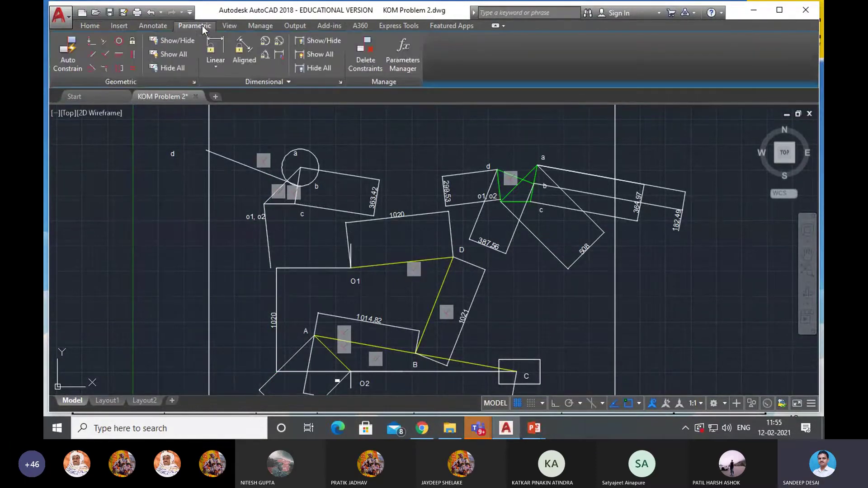
pyautogui.click(131, 56)
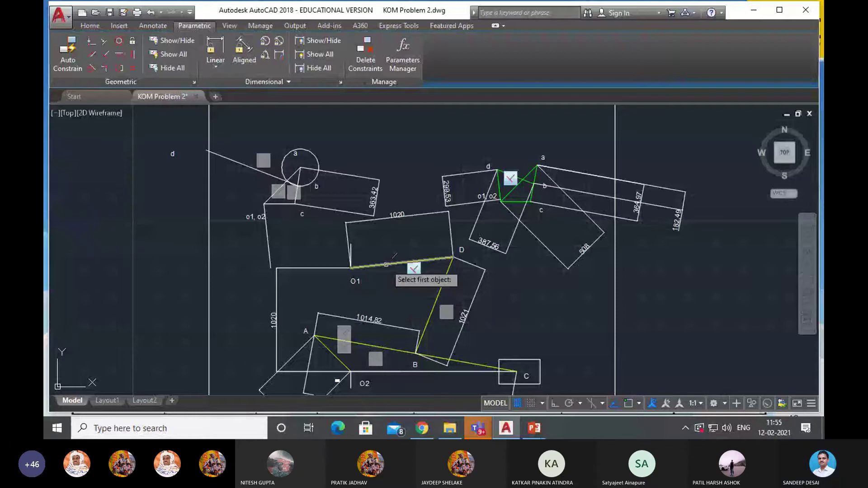
pyautogui.click(385, 264)
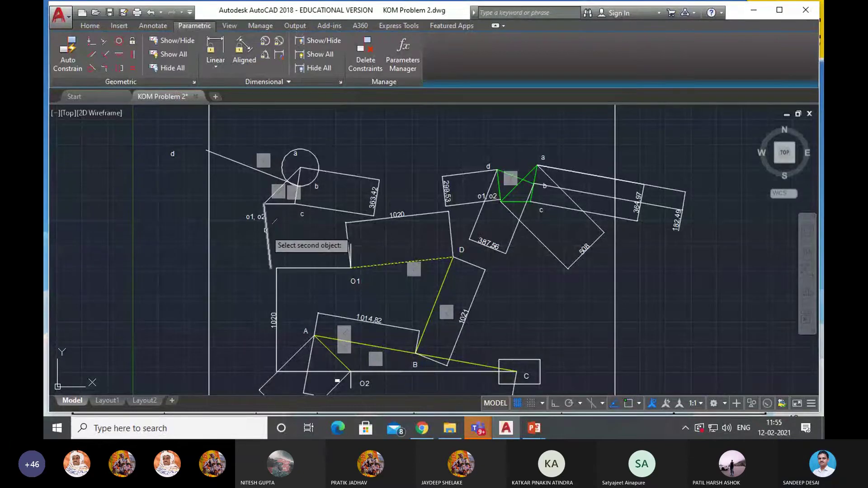
pyautogui.click(270, 229)
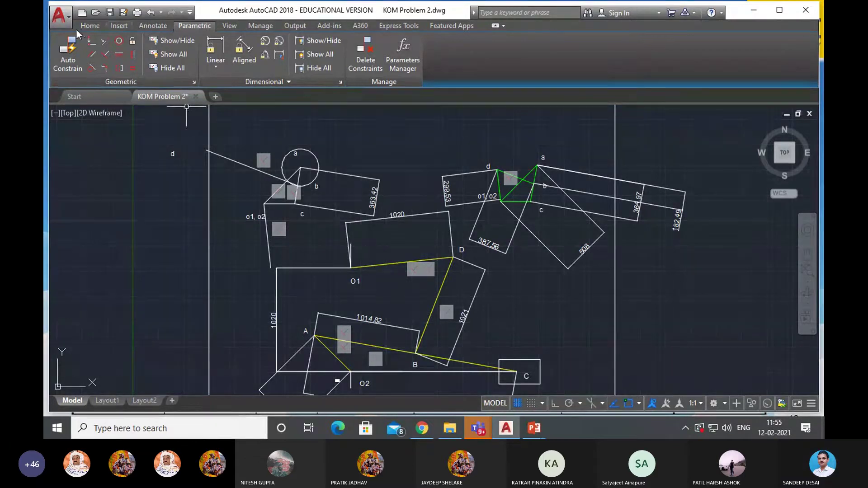
# Draw a construction circle with a radius of about 886 units centred on point o1, o2.
pyautogui.click(90, 25)
pyautogui.click(115, 46)
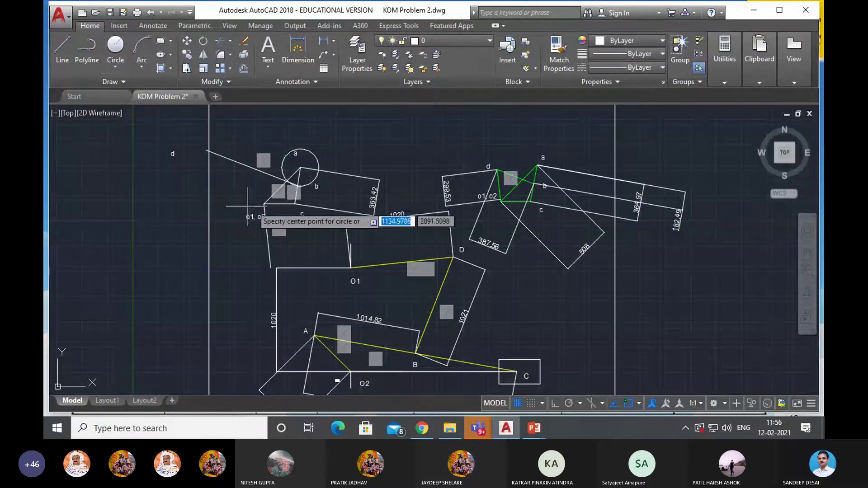
pyautogui.click(265, 204)
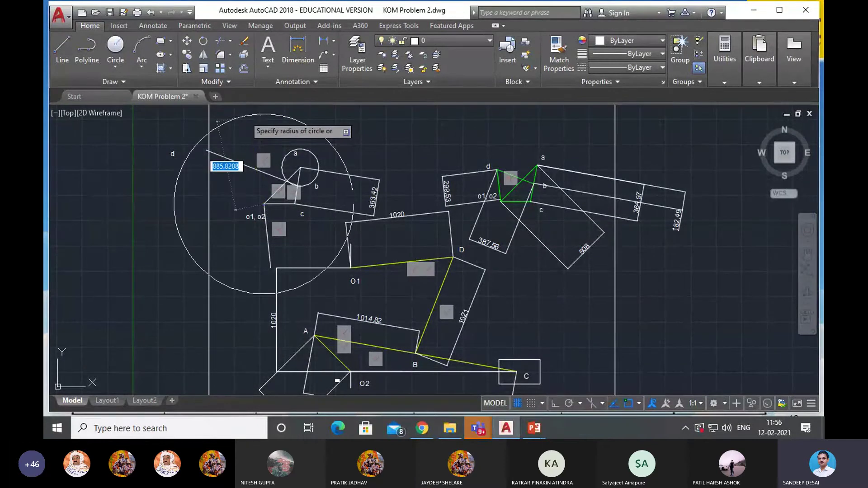
pyautogui.click(218, 121)
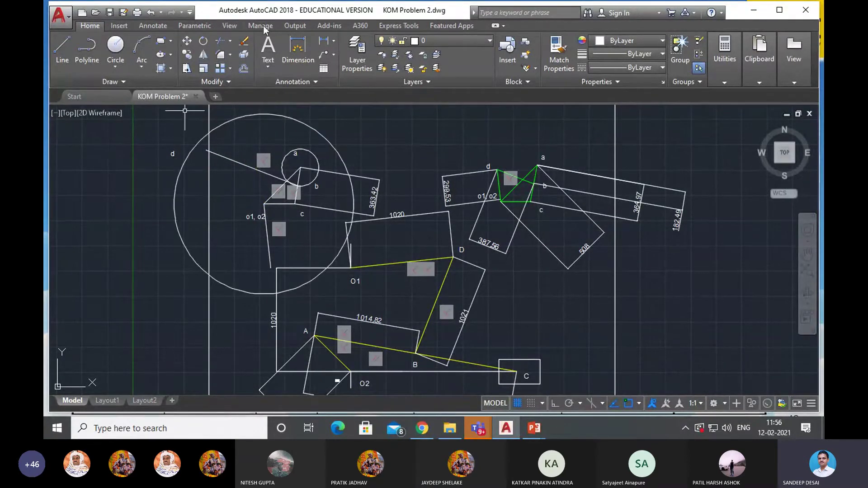
pyautogui.click(230, 41)
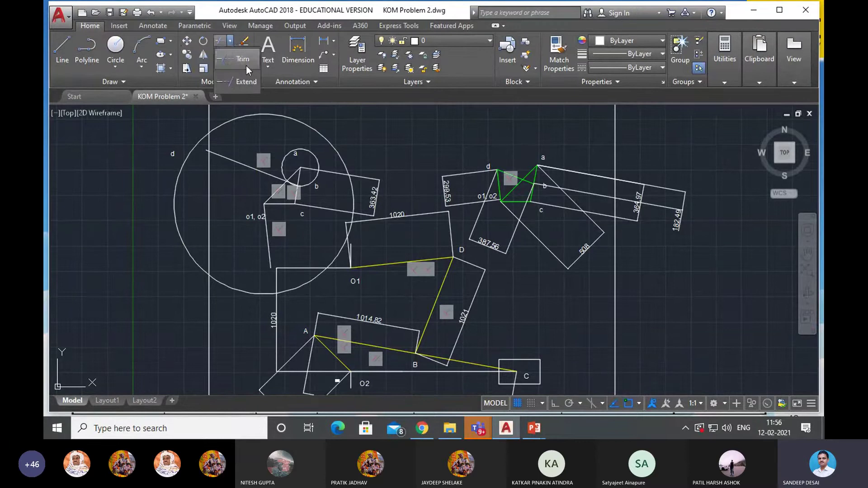
pyautogui.click(245, 64)
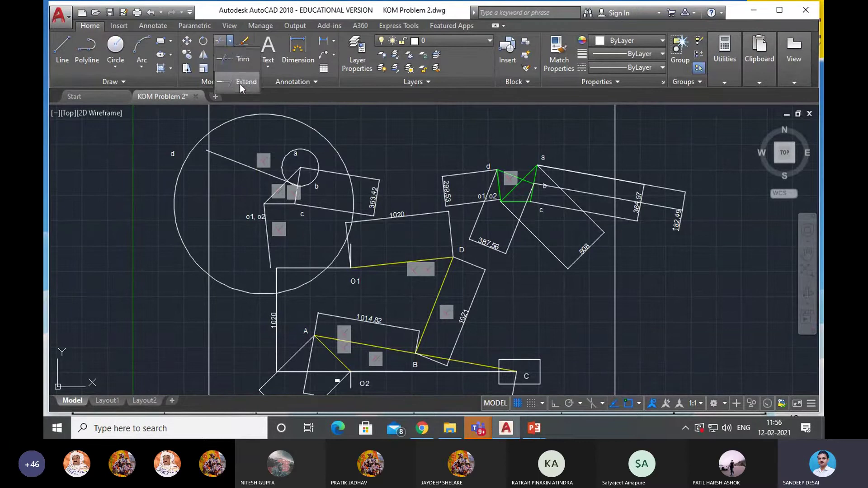
pyautogui.click(252, 113)
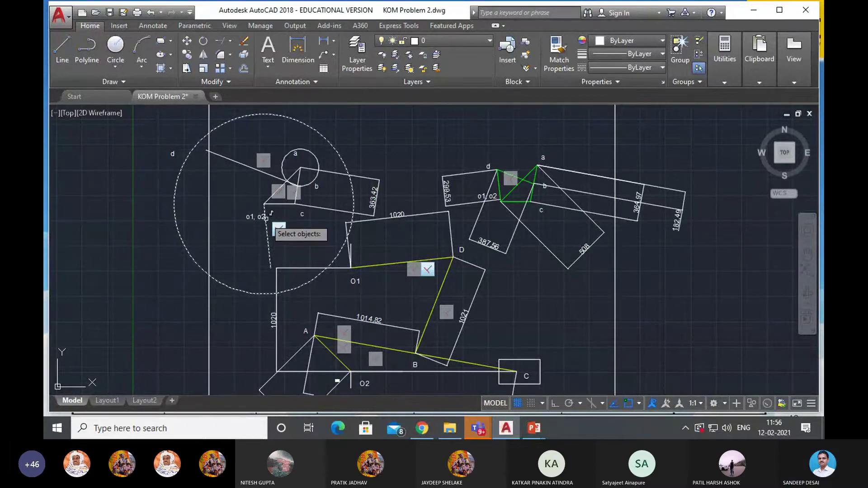
pyautogui.click(226, 42)
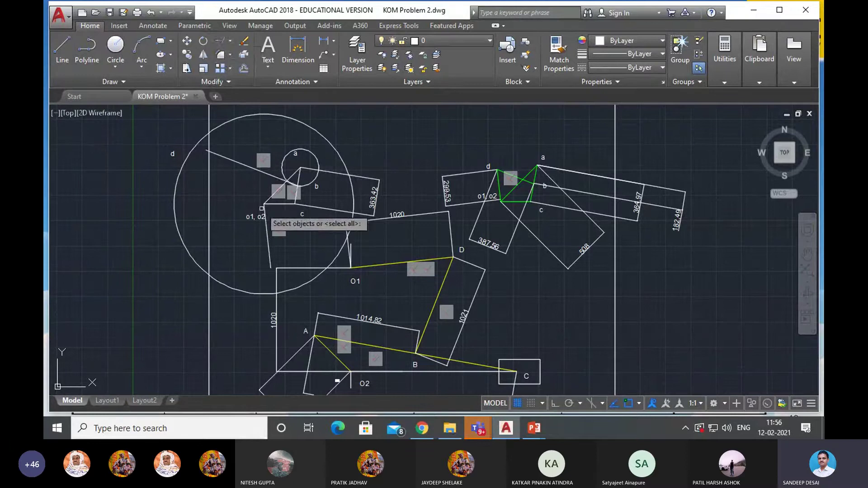
pyautogui.click(236, 118)
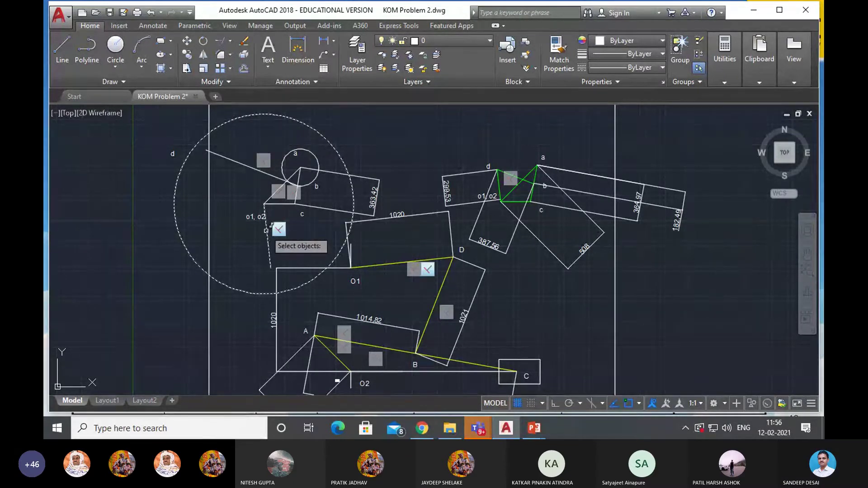
pyautogui.press('Escape')
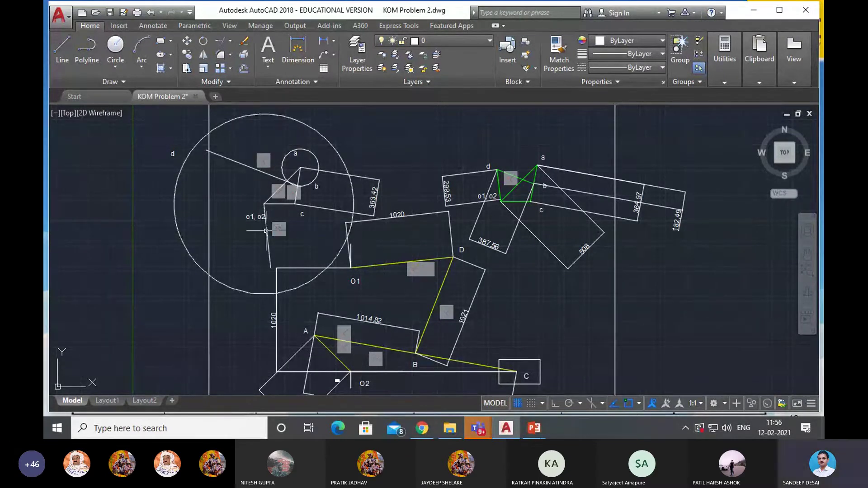
# Extend the perpendicular line at o1, o2 upward to the large construction circle.
pyautogui.click(226, 42)
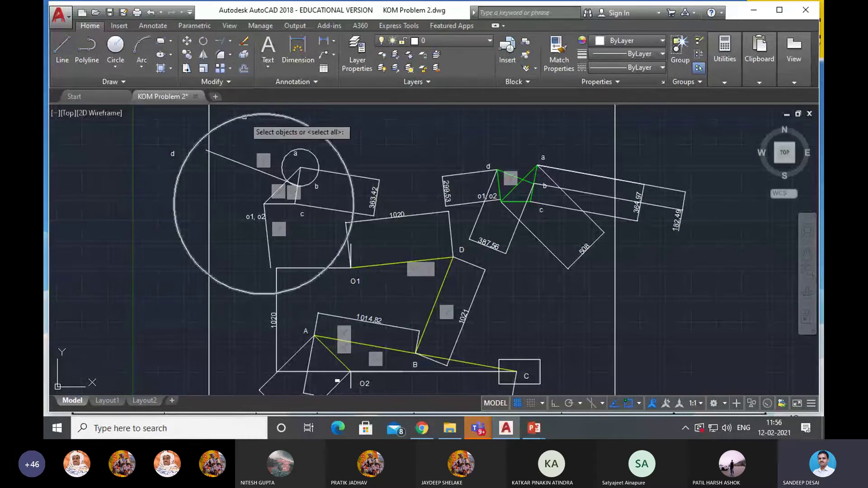
pyautogui.click(242, 115)
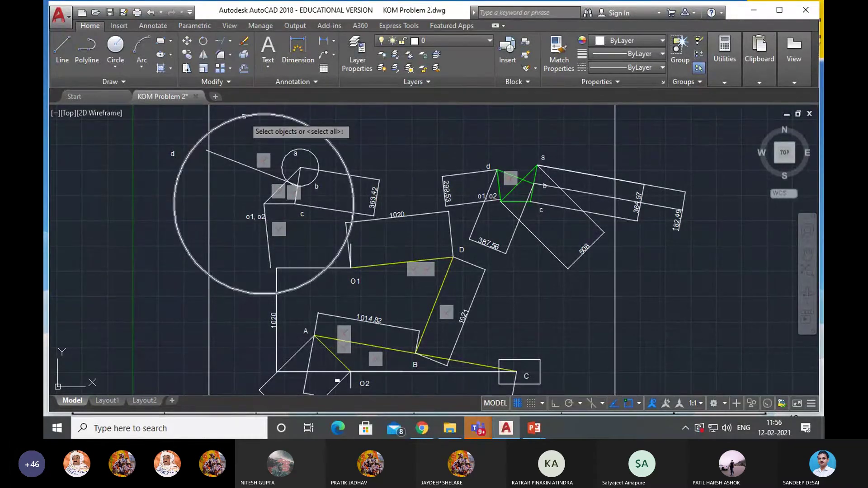
pyautogui.press('Return')
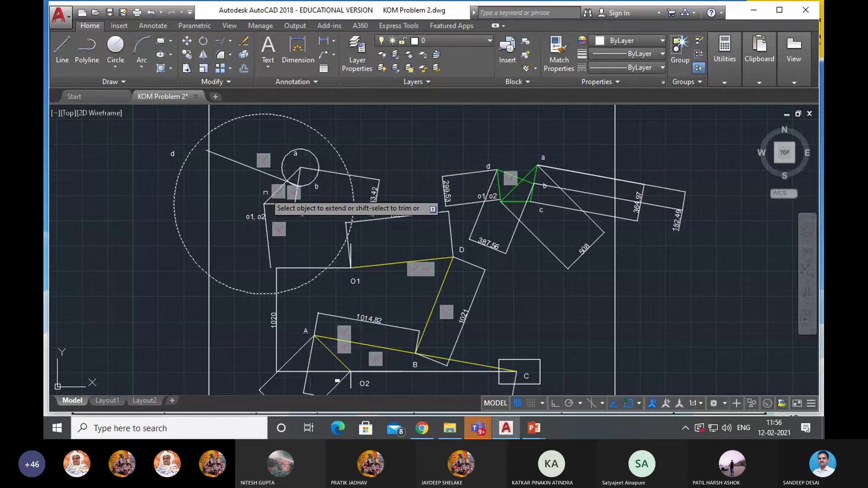
pyautogui.click(266, 226)
pyautogui.press('Escape')
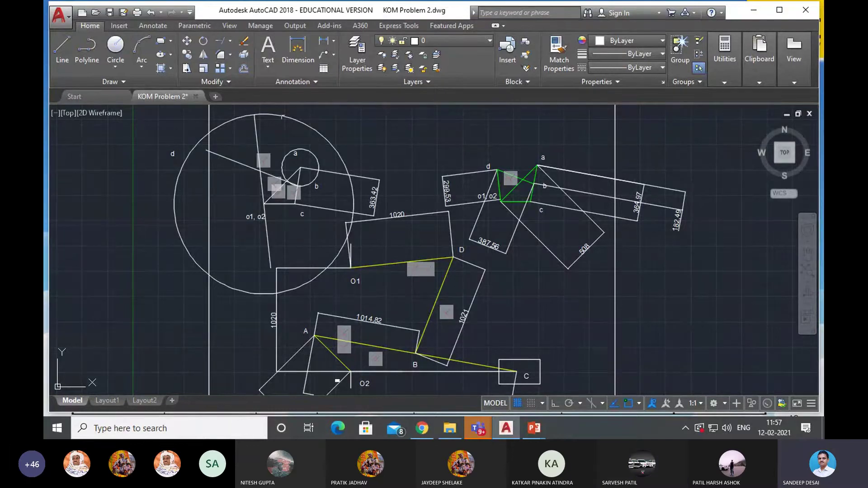
# Delete the large construction circle centred on o1, o2.
pyautogui.click(287, 117)
pyautogui.press('Delete')
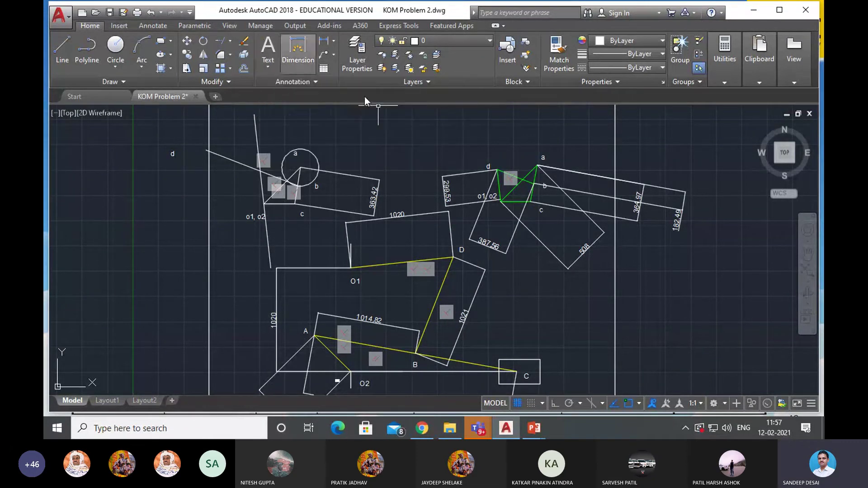
pyautogui.write('c')
pyautogui.press('Return')
pyautogui.press('Return')
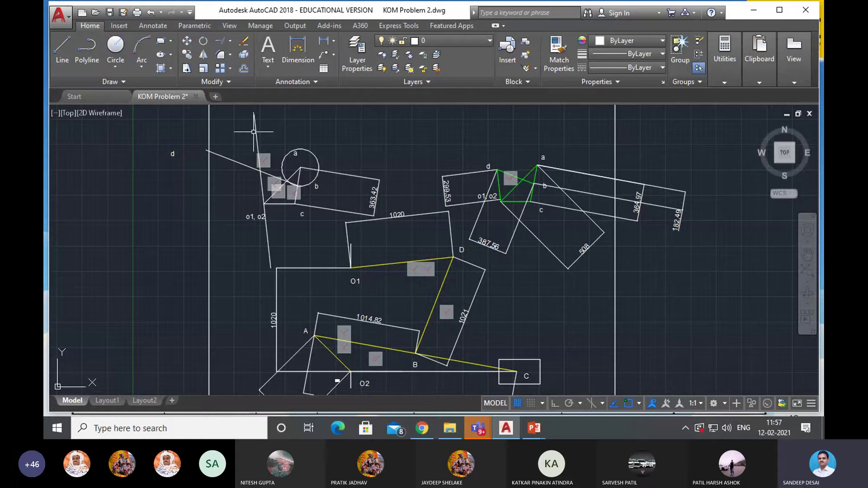
# Trim the part of the extended perpendicular line that lies above the sloping line through b.
pyautogui.click(231, 40)
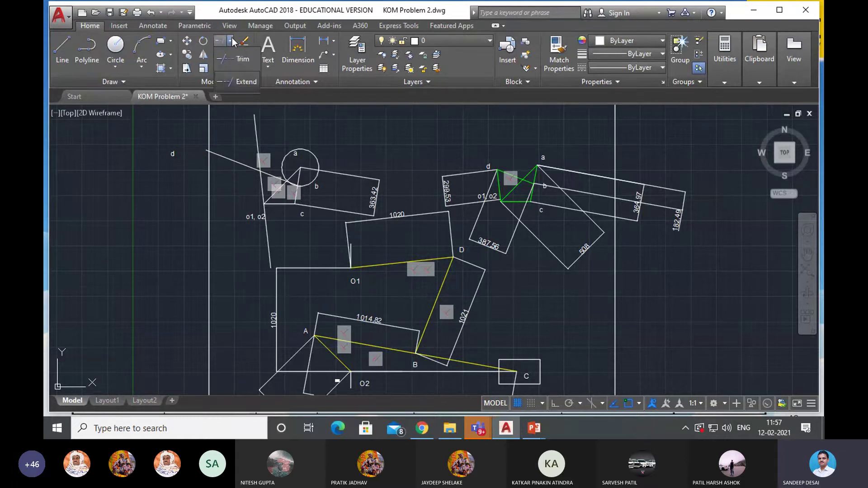
pyautogui.click(242, 64)
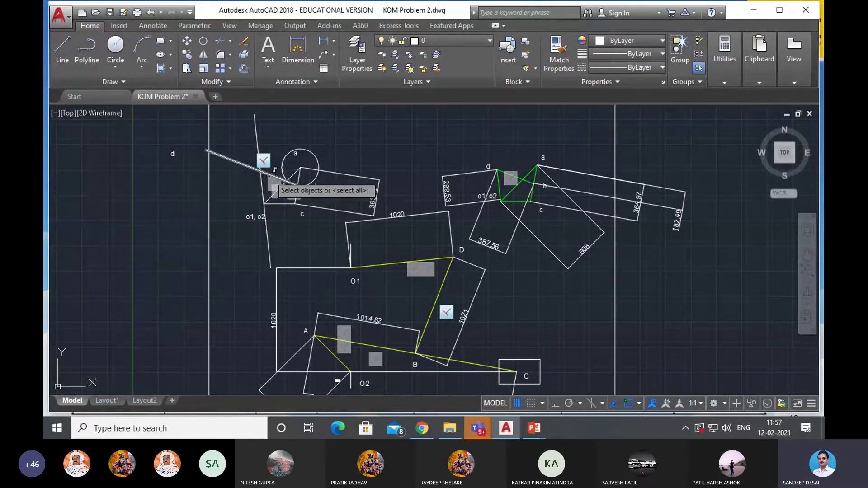
pyautogui.click(278, 179)
pyautogui.press('Return')
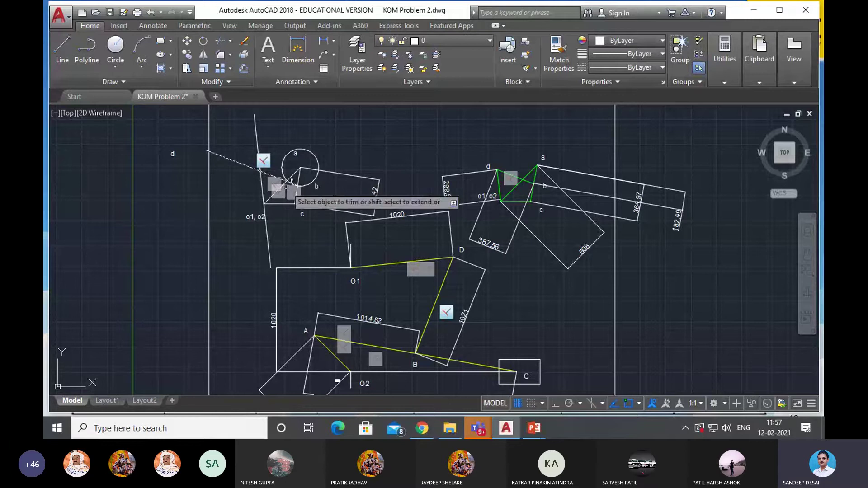
pyautogui.click(256, 132)
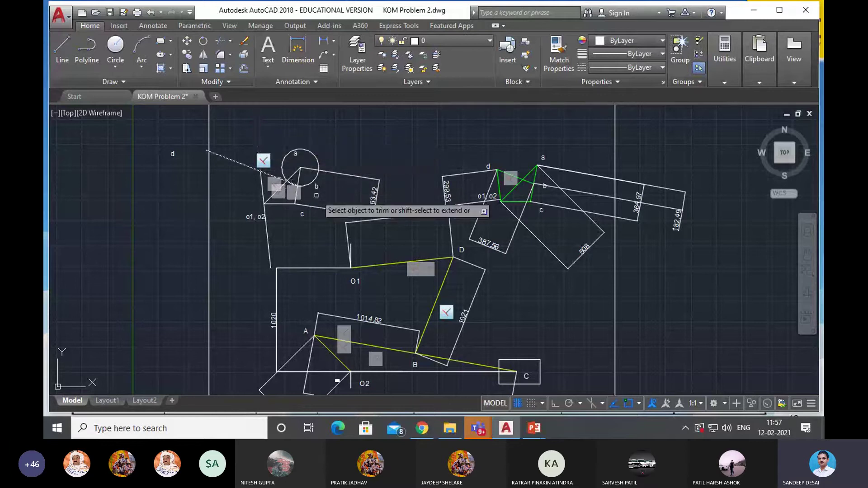
pyautogui.press('Return')
# Trim the sloping line from b where it runs past the perpendicular line toward label d.
pyautogui.press('Return')
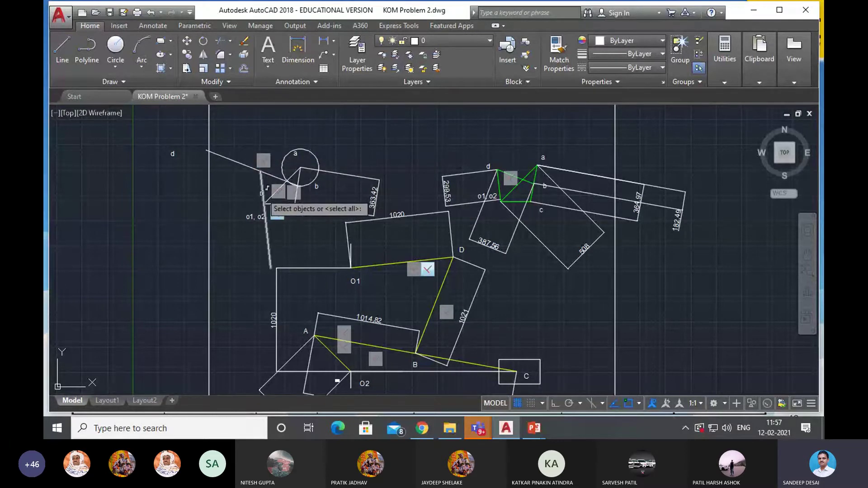
pyautogui.click(265, 192)
pyautogui.press('Return')
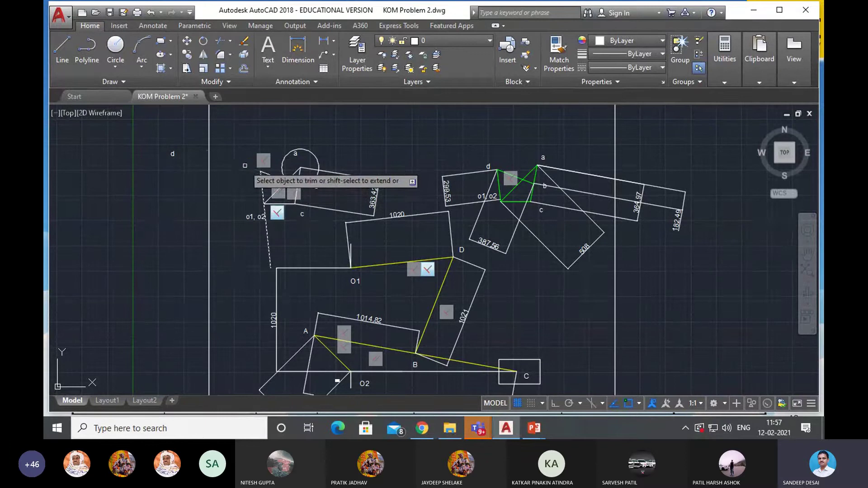
pyautogui.press('Return')
# Trim the part of the perpendicular line below the horizontal line from o1, o2 to c.
pyautogui.press('Return')
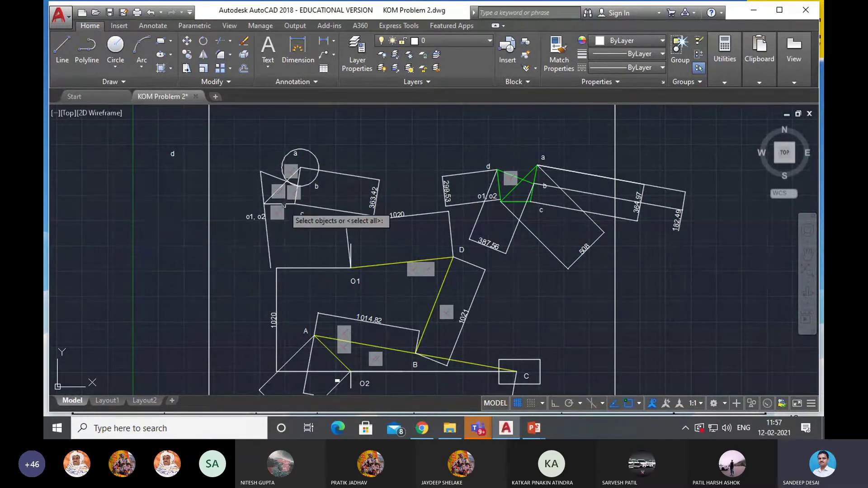
pyautogui.click(283, 204)
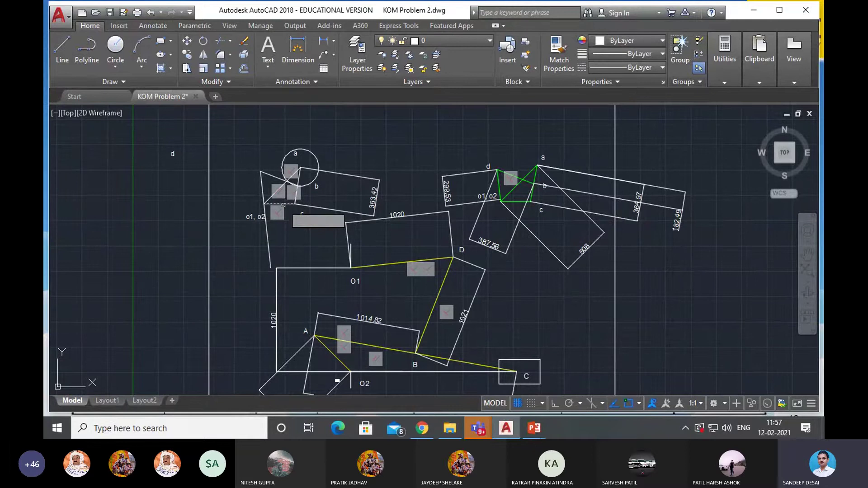
pyautogui.press('Return')
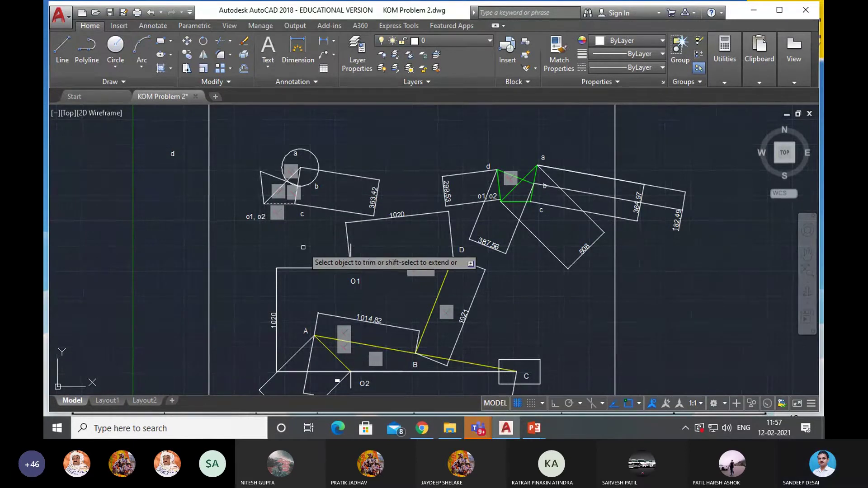
pyautogui.press('Escape')
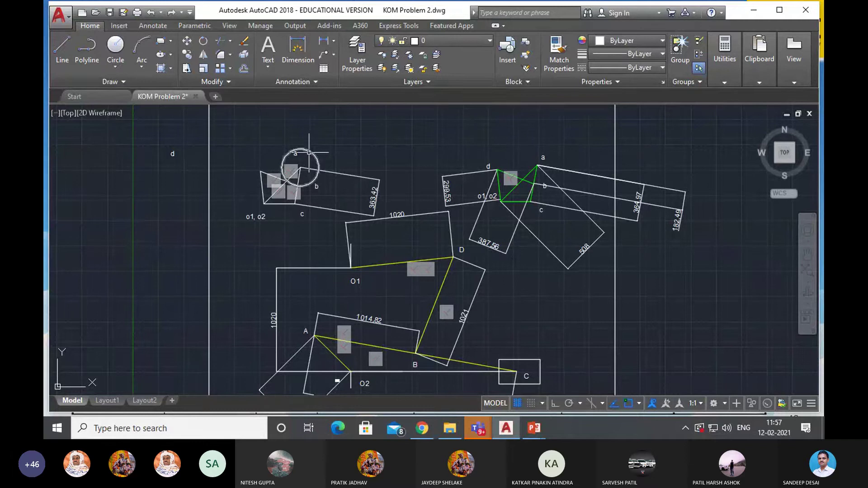
# Delete the small construction circle centred on point a.
pyautogui.click(309, 153)
pyautogui.press('Delete')
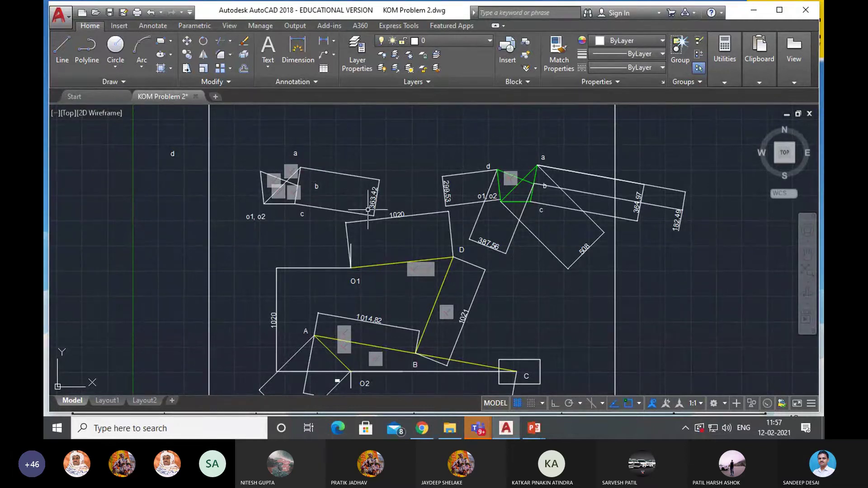
pyautogui.click(262, 185)
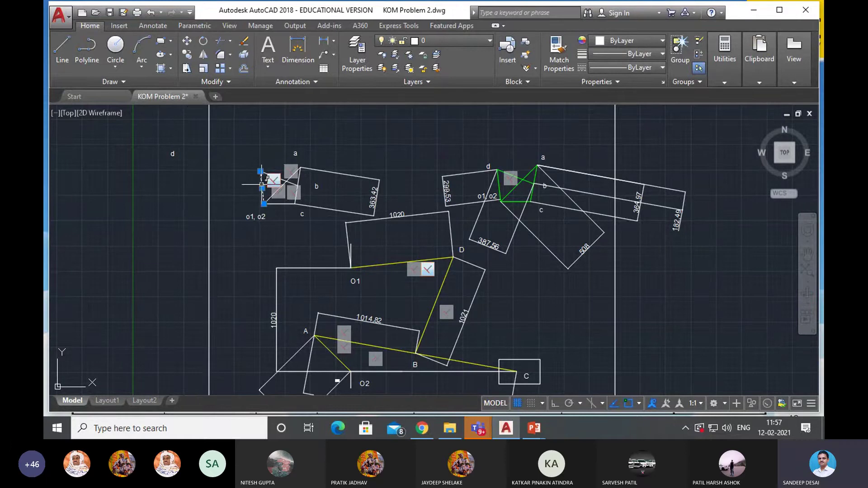
pyautogui.press('Escape')
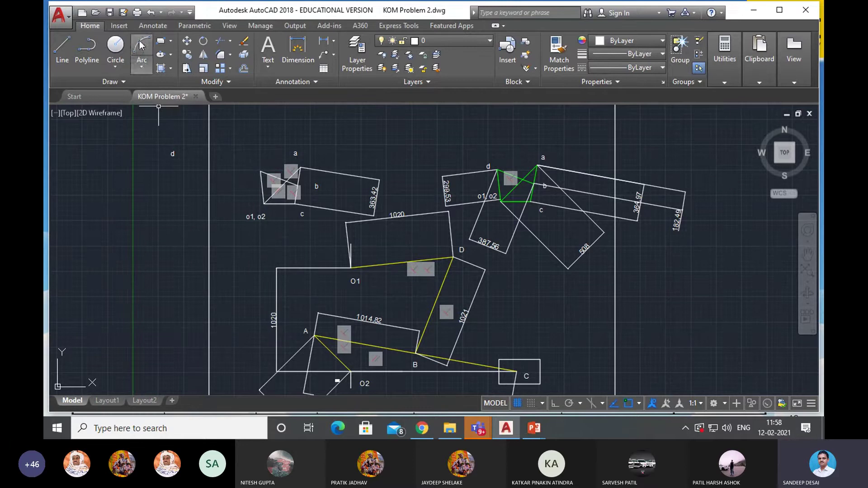
# Add the multiline text label d beside the upper-left vertex of the left velocity diagram.
pyautogui.click(167, 27)
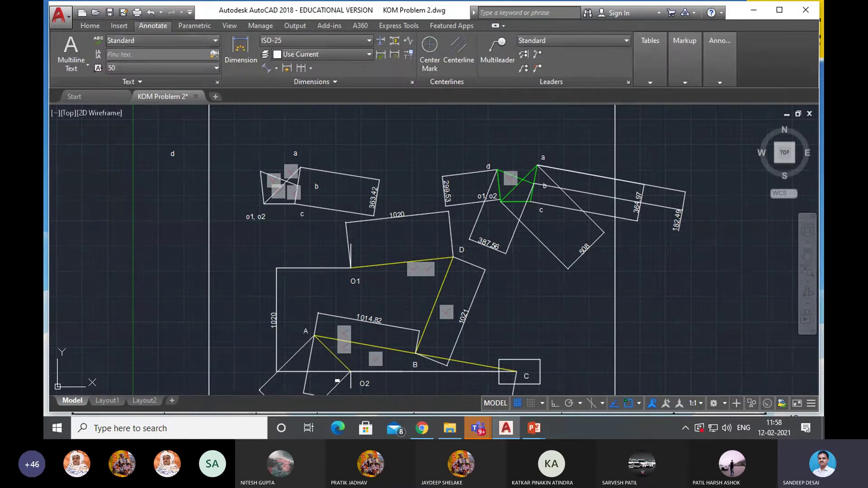
pyautogui.click(86, 67)
pyautogui.click(93, 88)
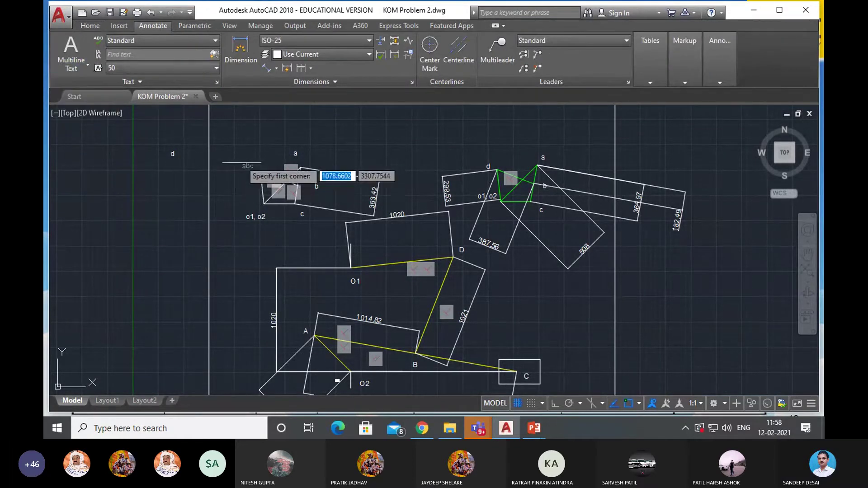
pyautogui.click(244, 162)
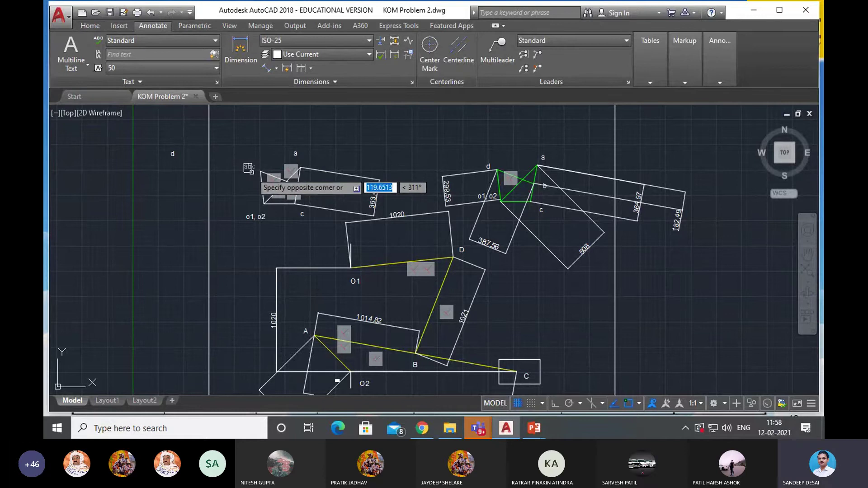
pyautogui.click(246, 168)
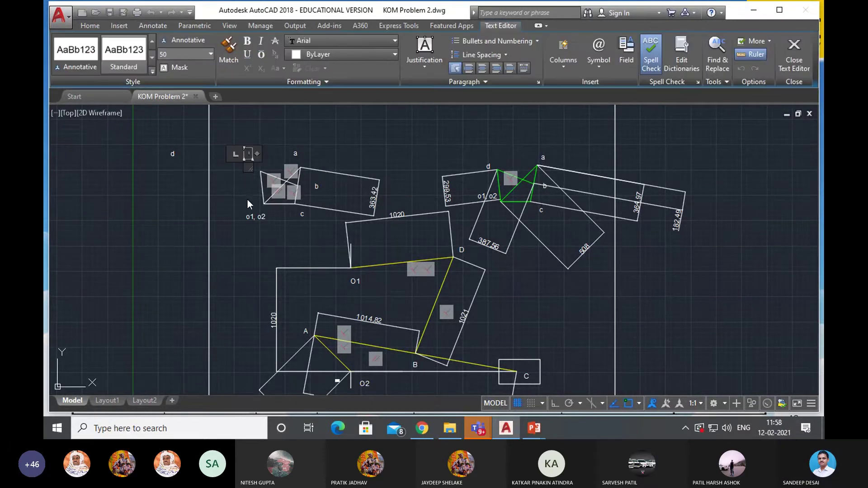
pyautogui.click(242, 166)
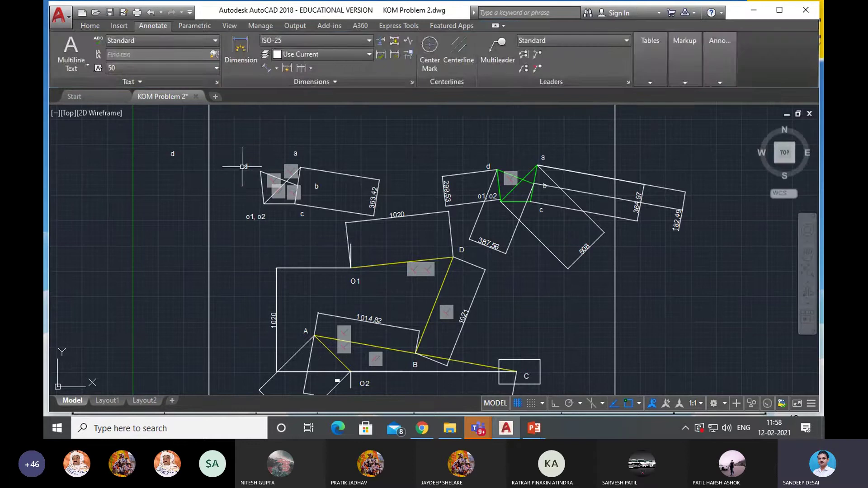
# Move the new label d closer to the upper-left vertex of the left velocity diagram.
pyautogui.click(243, 165)
pyautogui.click(244, 163)
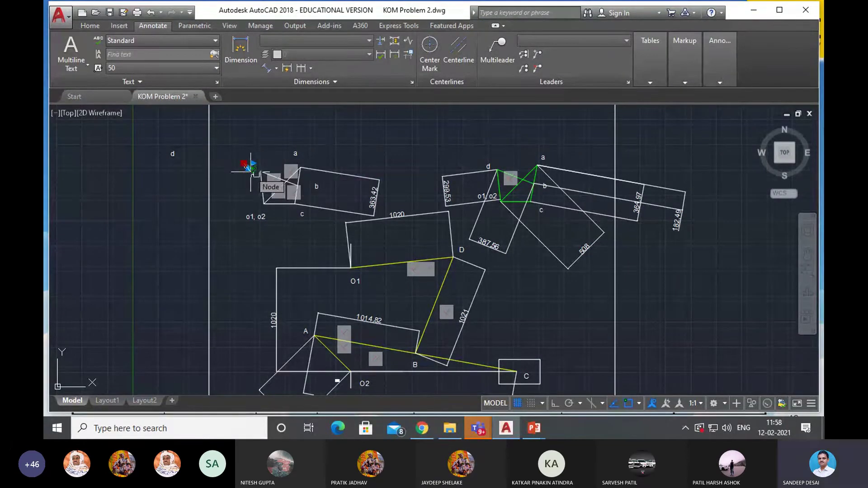
pyautogui.click(251, 171)
pyautogui.press('Escape')
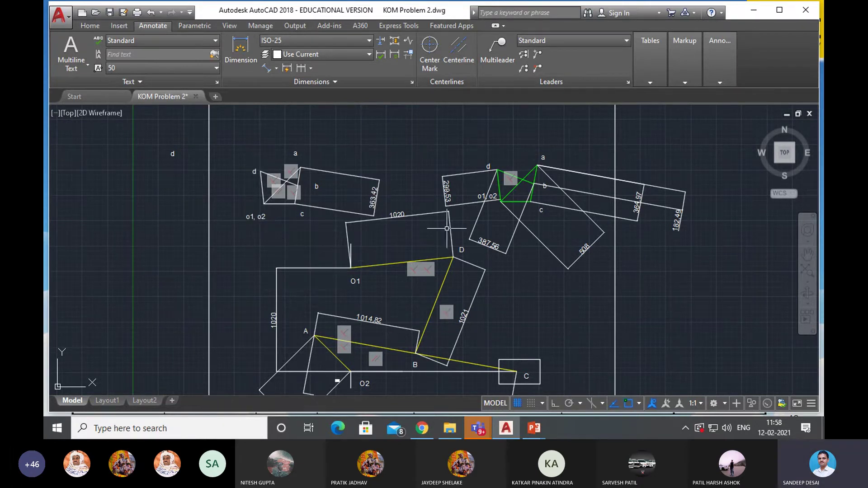
# Open the properties of the line from d to o1, o2 in the left velocity diagram.
pyautogui.click(262, 189)
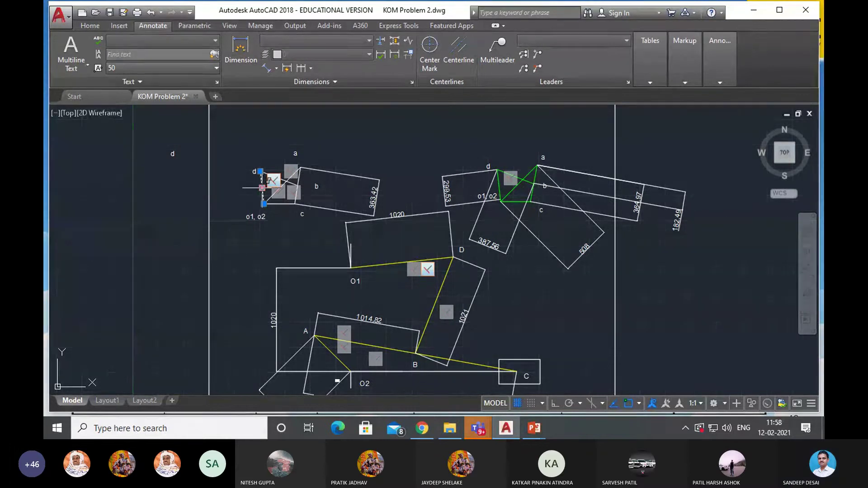
pyautogui.rightClick(263, 190)
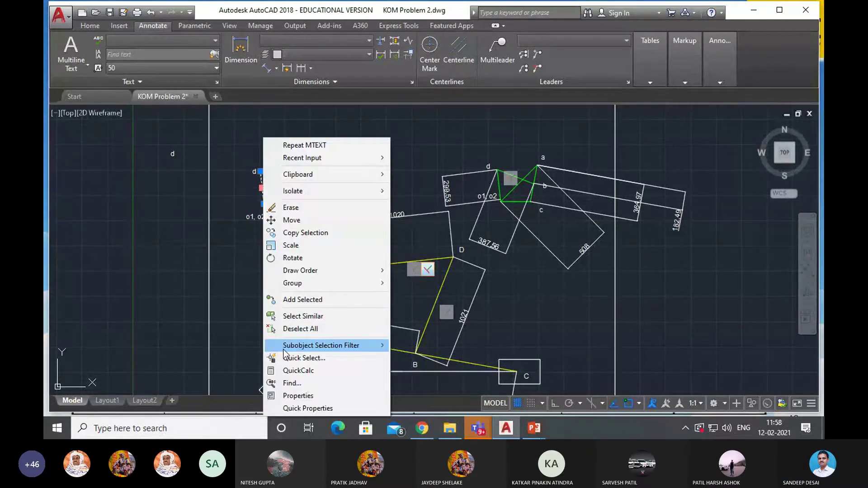
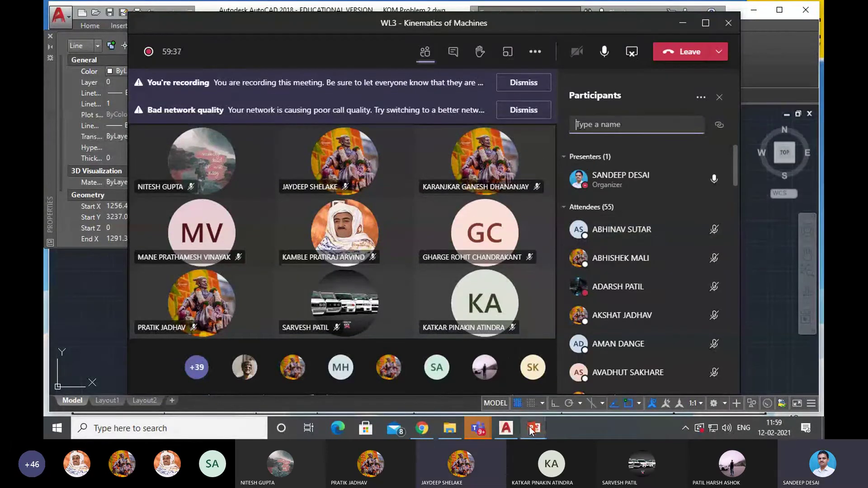
pyautogui.click(506, 428)
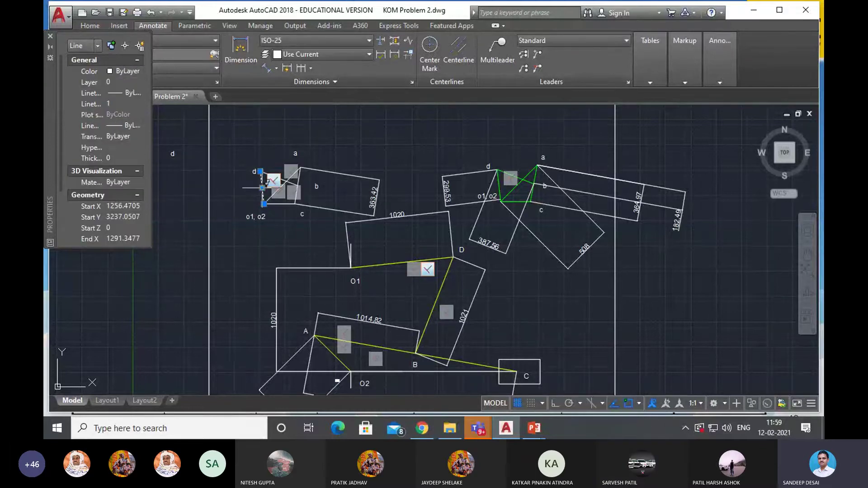
# Try magenta as the colour of the line from d to o1, o2, and undo the colour change.
pyautogui.click(125, 72)
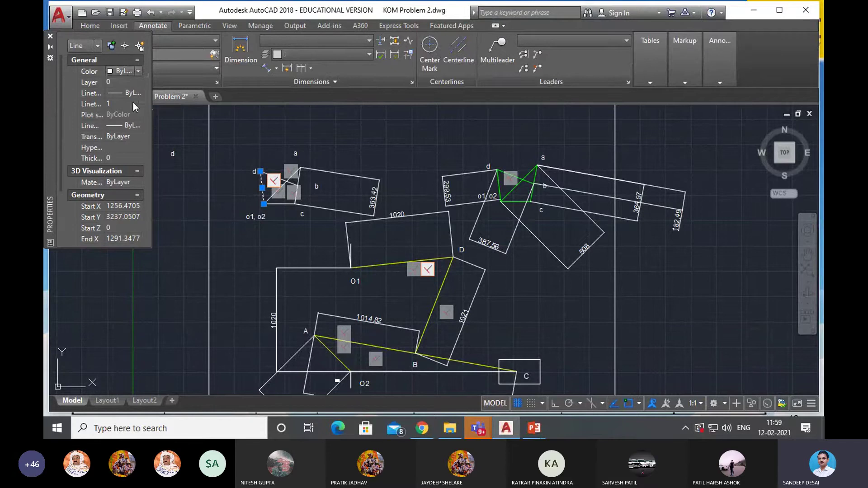
pyautogui.click(129, 70)
pyautogui.click(129, 154)
pyautogui.press('Escape')
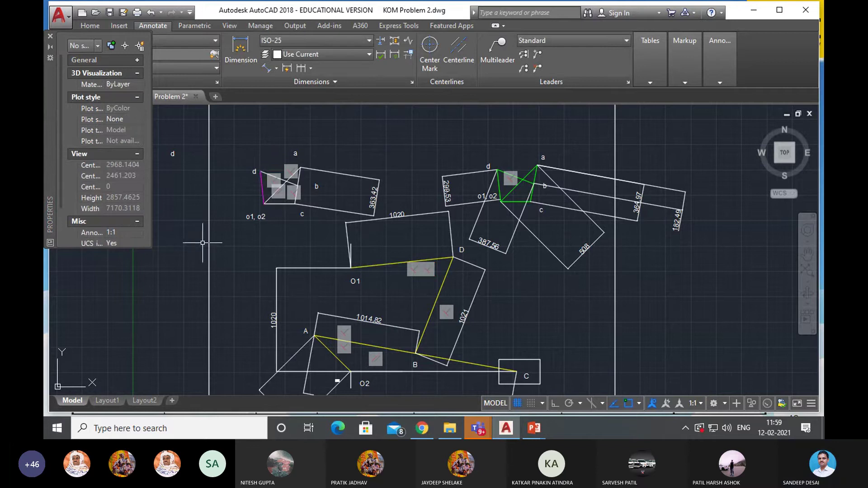
pyautogui.hotkey('ctrl', 'z')
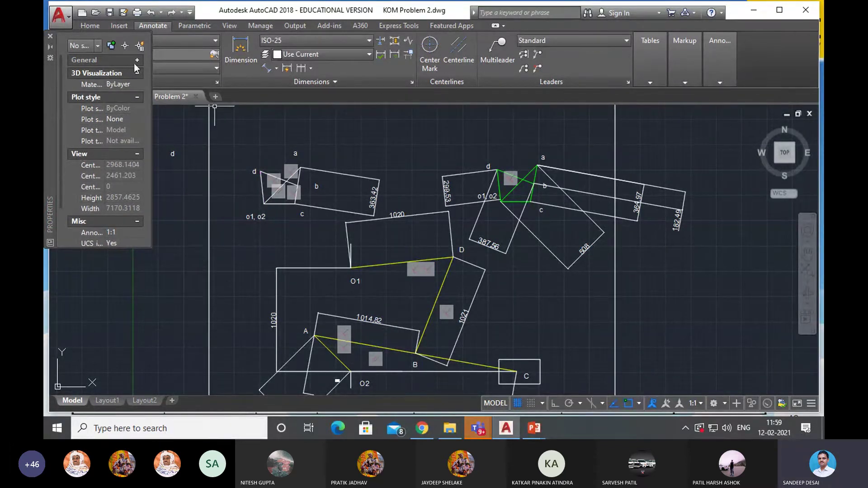
# Set the colour of the line from d to o1, o2 in the left velocity diagram to yellow.
pyautogui.click(262, 194)
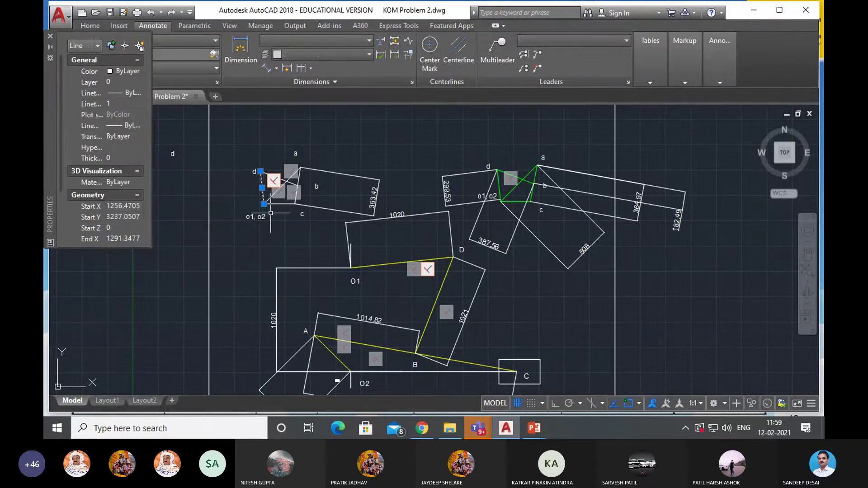
pyautogui.click(126, 73)
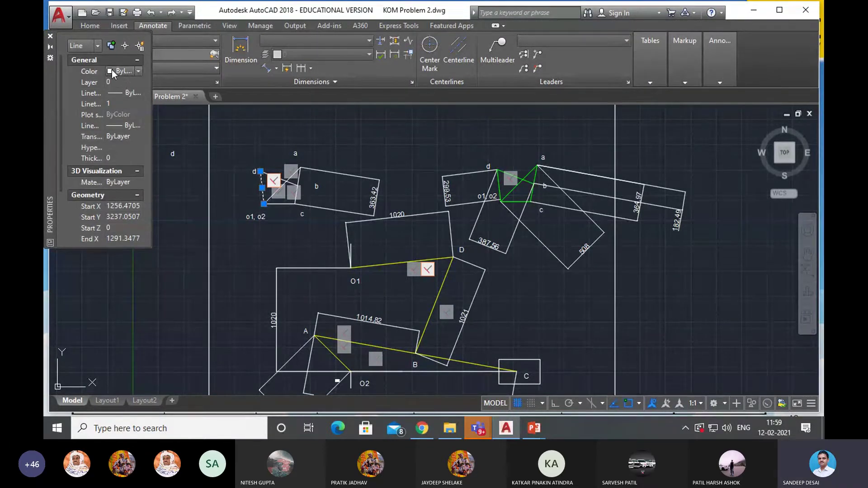
pyautogui.click(140, 71)
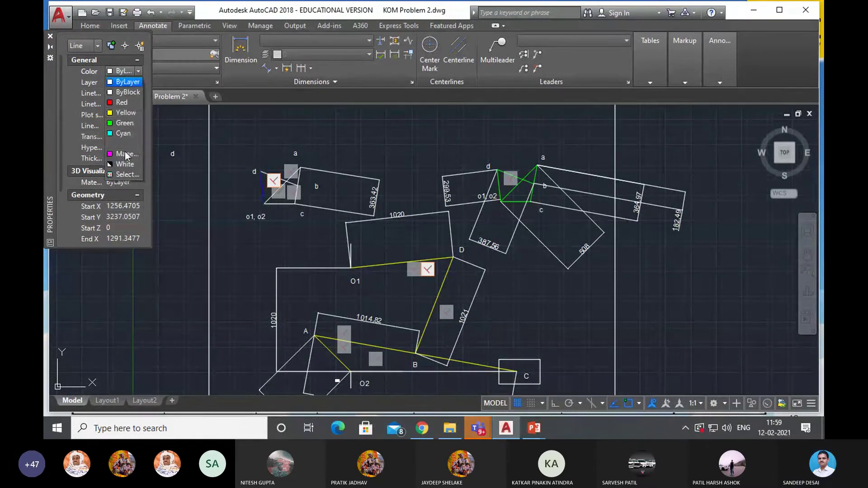
pyautogui.click(122, 123)
pyautogui.press('Escape')
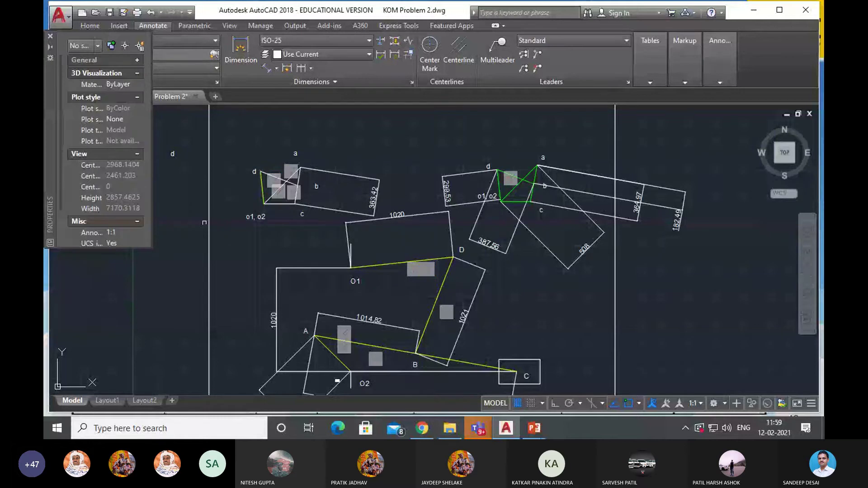
# Set the colour of the horizontal line from o1, o2 to c in the left velocity diagram to yellow.
pyautogui.click(279, 204)
pyautogui.click(138, 71)
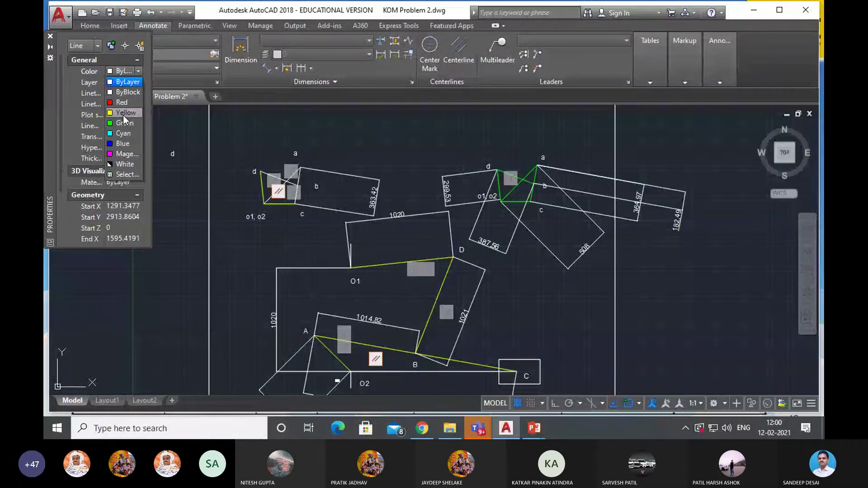
pyautogui.click(123, 113)
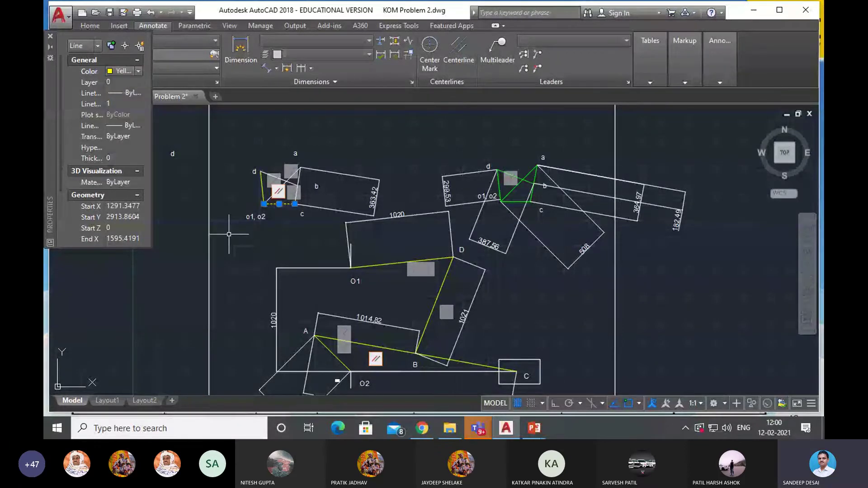
pyautogui.press('Escape')
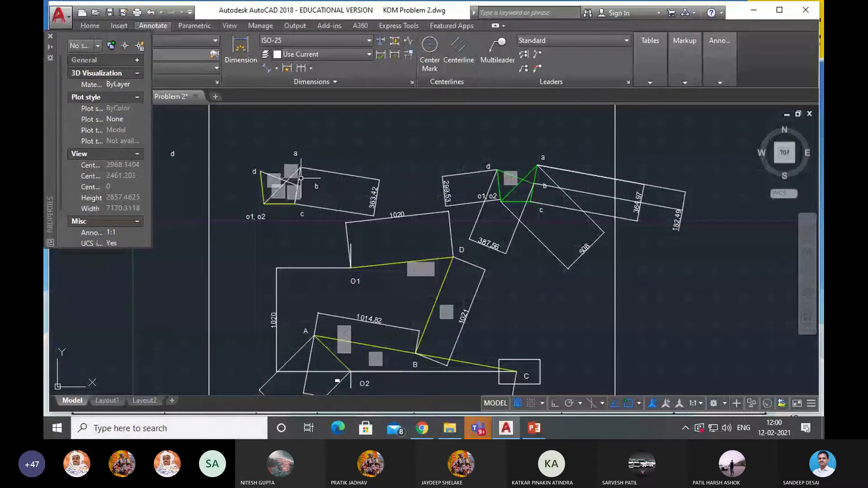
# Set the colour of the line from a to c in the left velocity diagram to yellow.
pyautogui.click(300, 177)
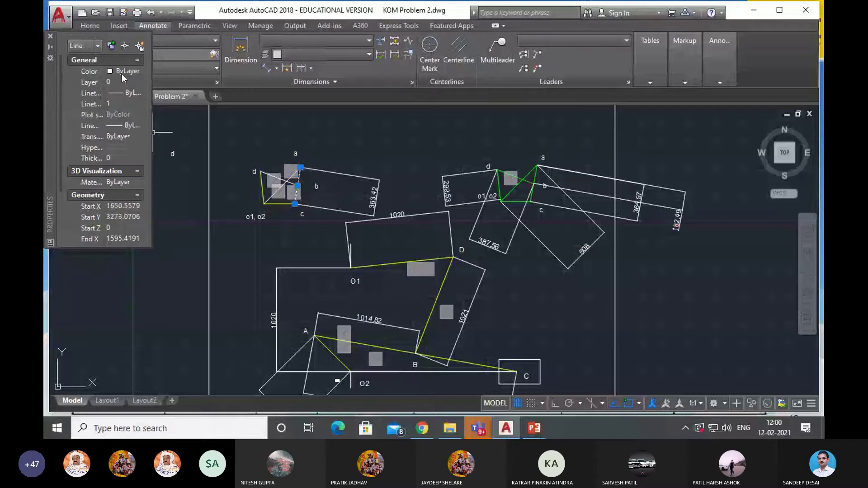
pyautogui.click(107, 73)
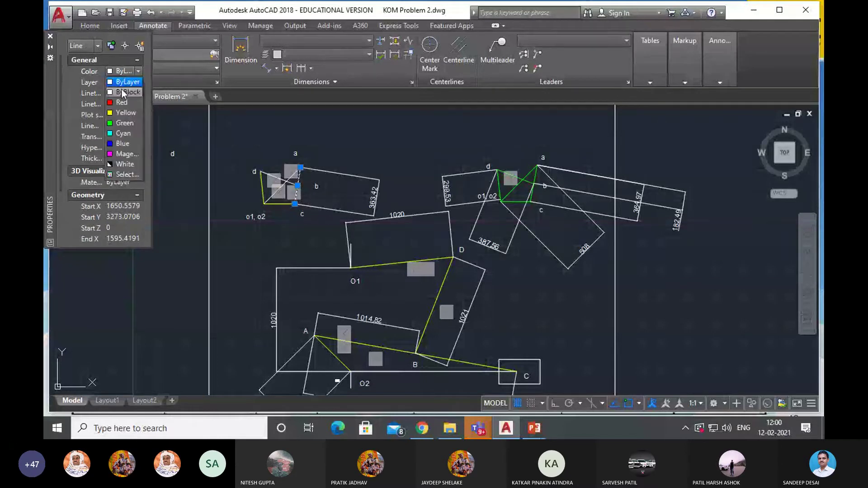
pyautogui.click(126, 112)
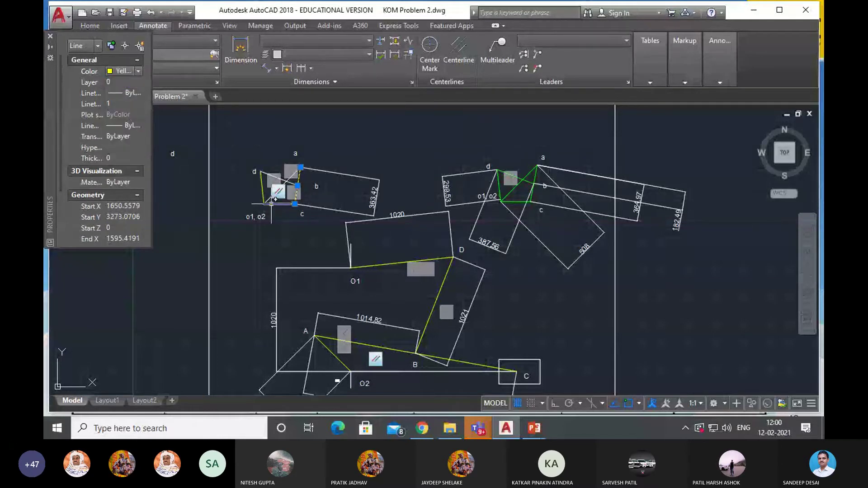
pyautogui.press('Escape')
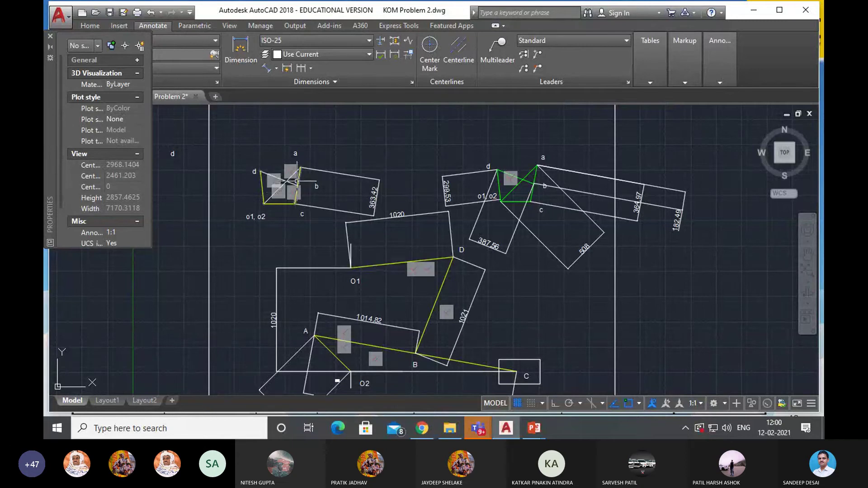
# Set the colour of the sloping line from d to b in the left velocity diagram to yellow.
pyautogui.click(293, 184)
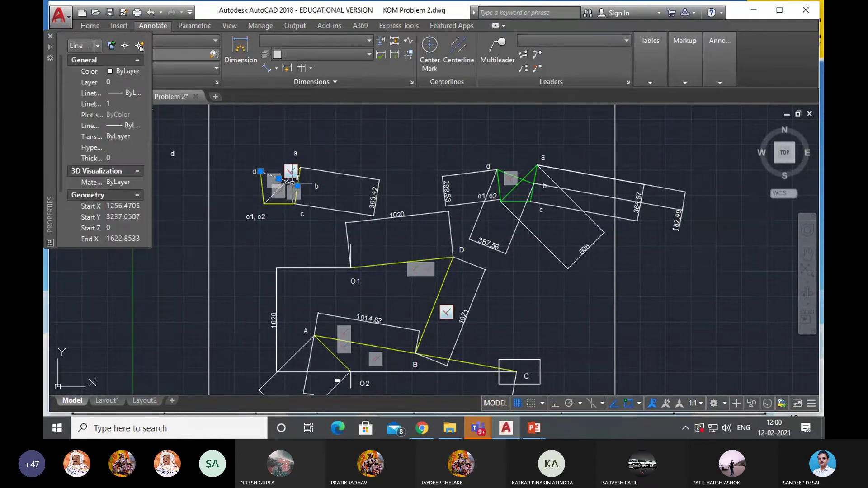
pyautogui.click(131, 72)
pyautogui.click(123, 115)
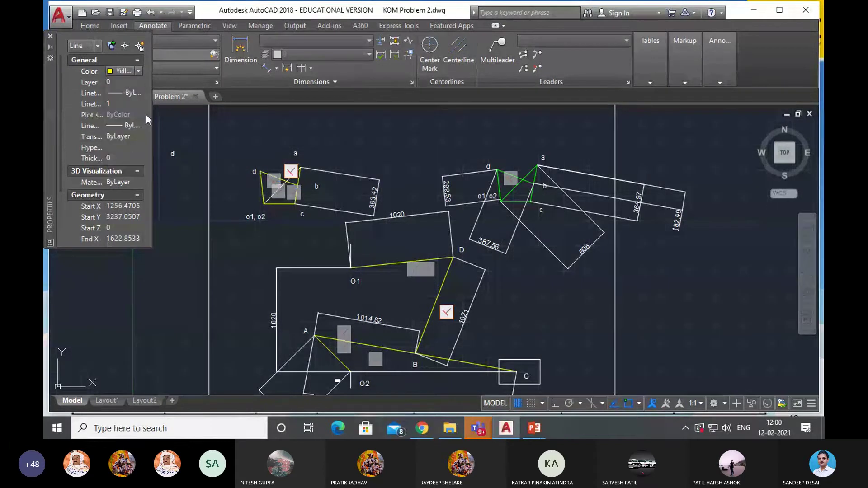
pyautogui.press('Escape')
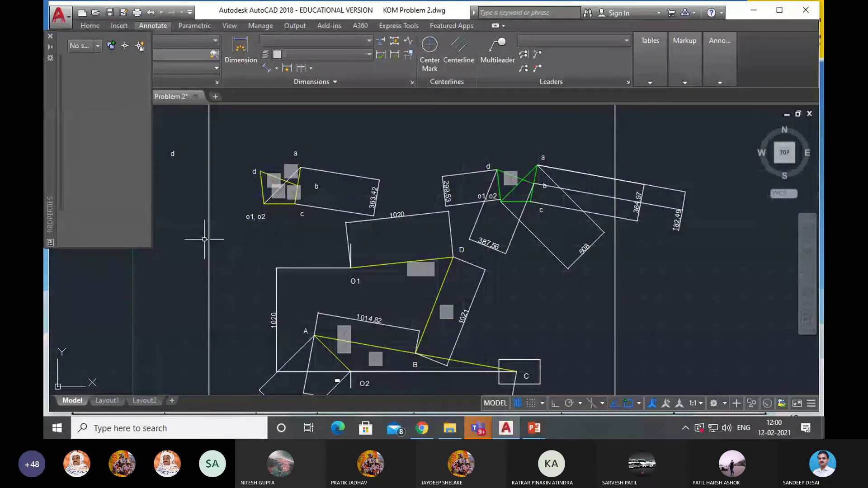
# Set the colour of the diagonal line from o1, o2 to a in the left velocity diagram to yellow.
pyautogui.click(268, 190)
pyautogui.click(272, 199)
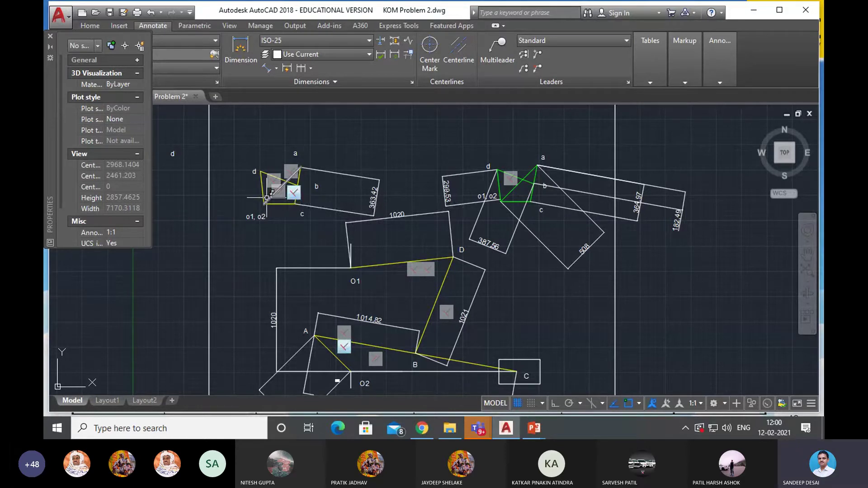
pyautogui.press('Escape')
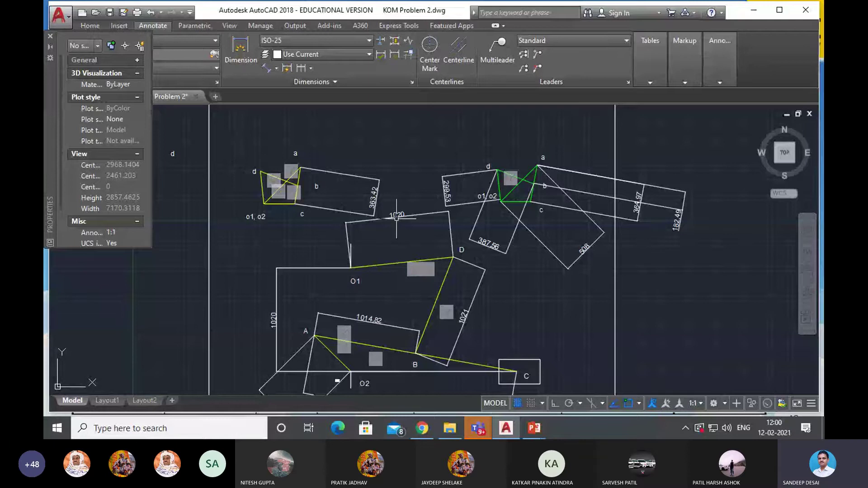
pyautogui.click(90, 26)
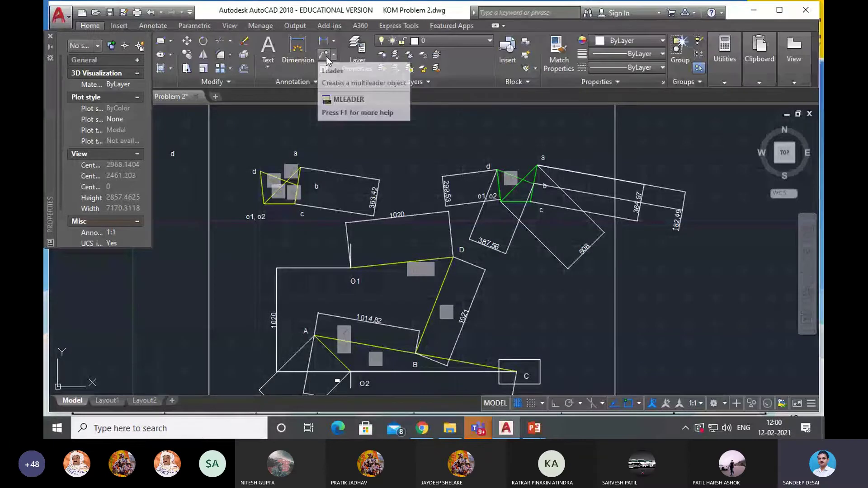
pyautogui.click(333, 55)
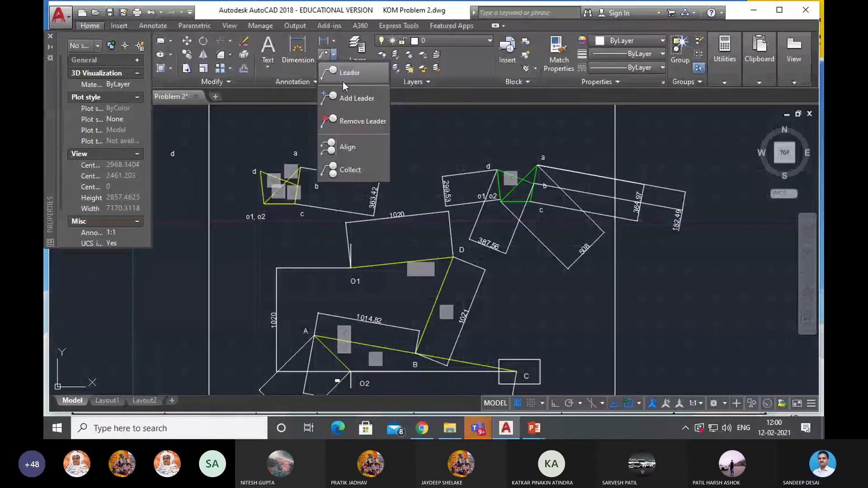
pyautogui.click(332, 41)
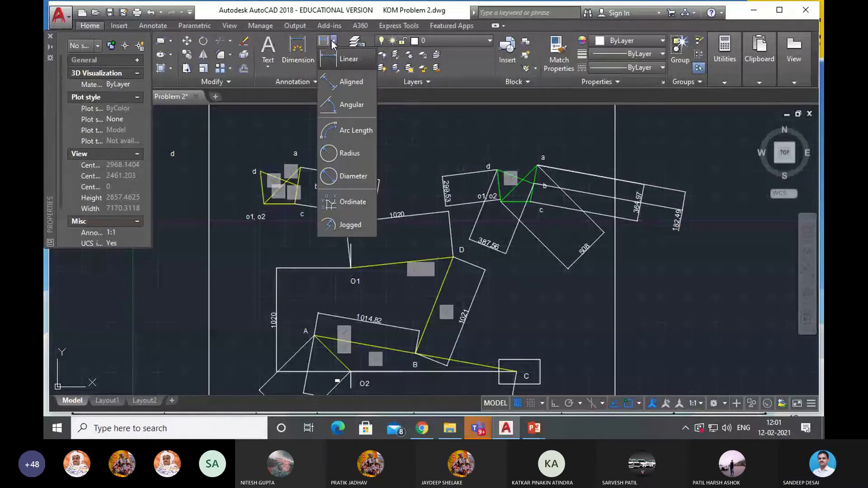
pyautogui.click(346, 84)
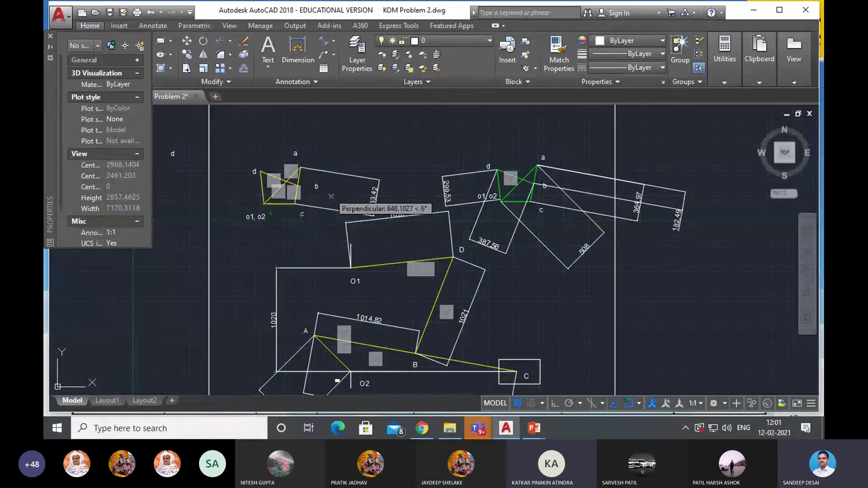
pyautogui.press('Return')
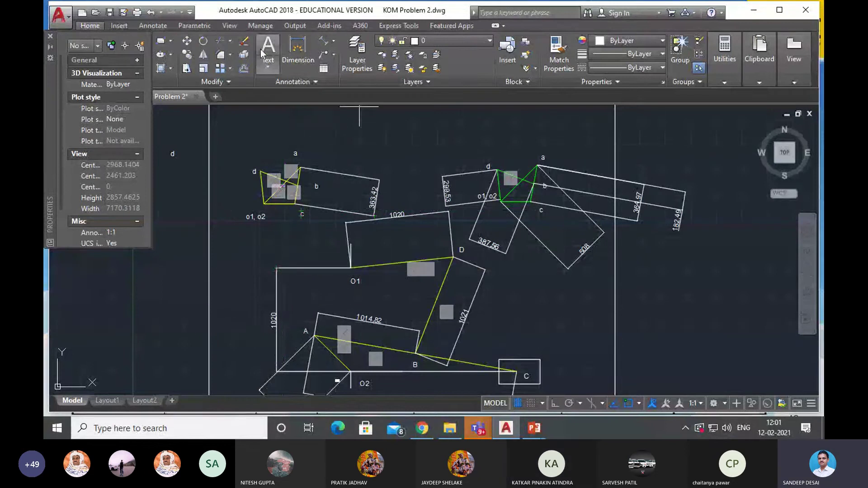
pyautogui.click(333, 42)
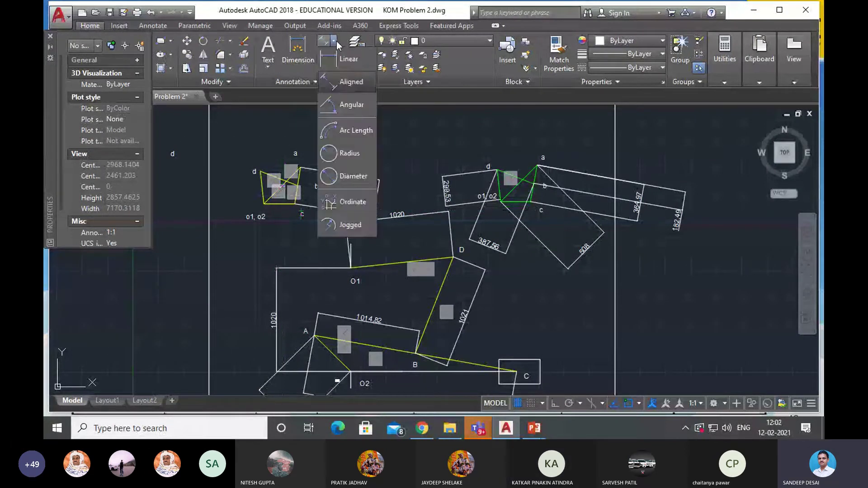
pyautogui.click(352, 108)
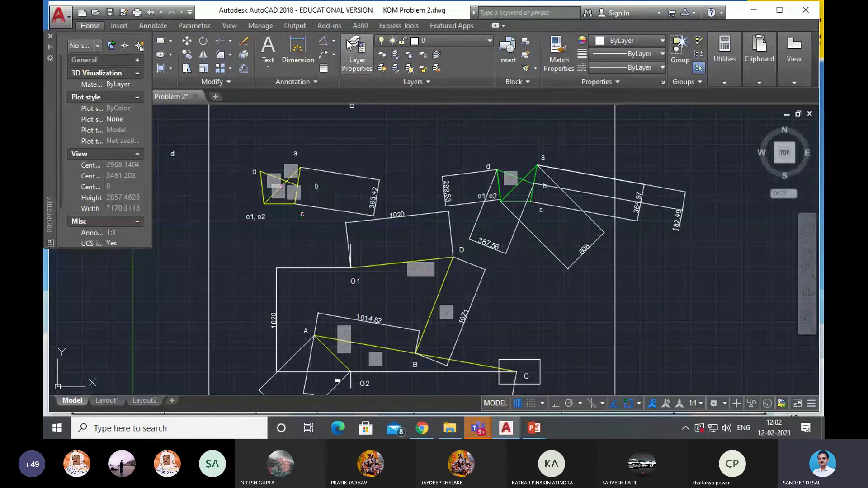
# Add an aligned dimension to the horizontal line from o1, o2 to c in the left velocity diagram, placed below it.
pyautogui.click(334, 41)
pyautogui.click(347, 87)
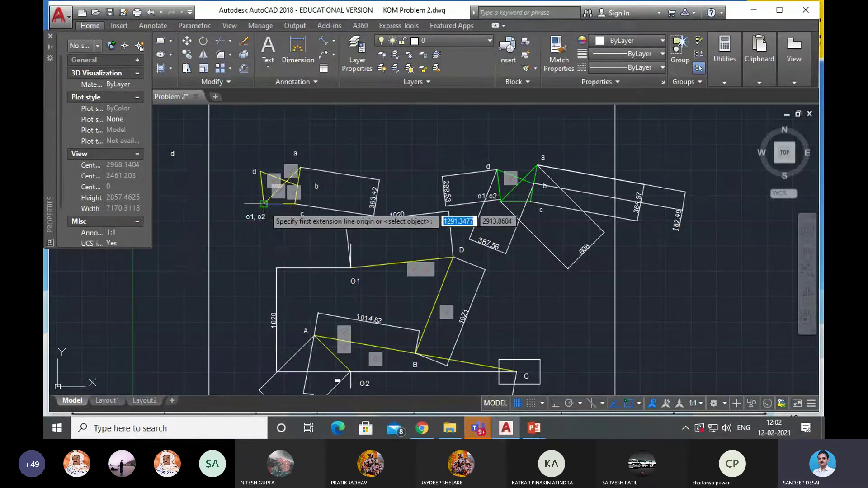
pyautogui.click(264, 205)
pyautogui.click(295, 204)
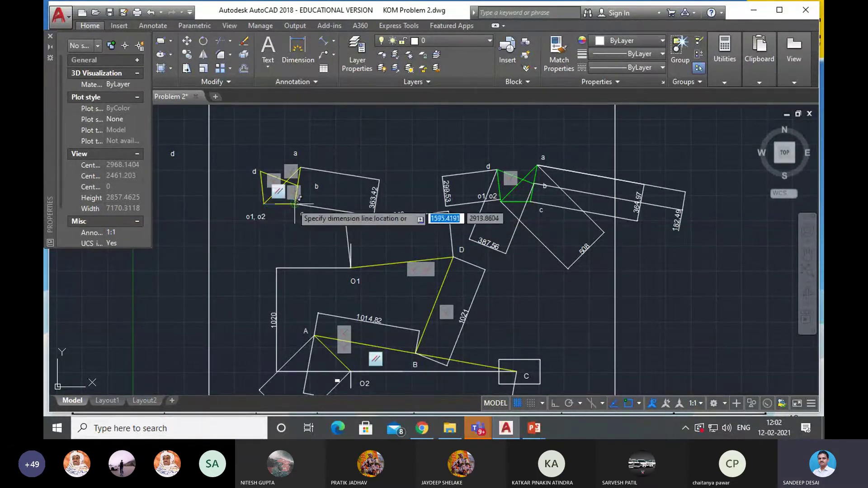
pyautogui.click(290, 245)
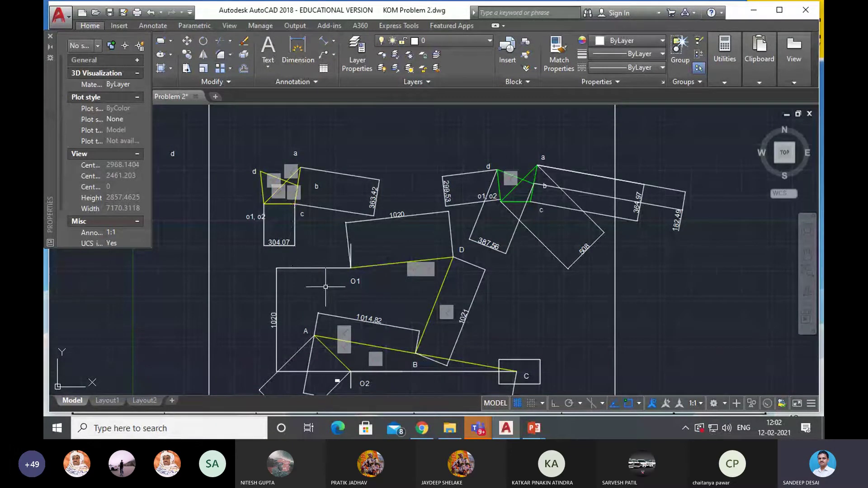
# Add aligned dimensions to the line from o1, o2 to d and the sloping line from d to b in the left velocity diagram.
pyautogui.press('Return')
pyautogui.press('Return')
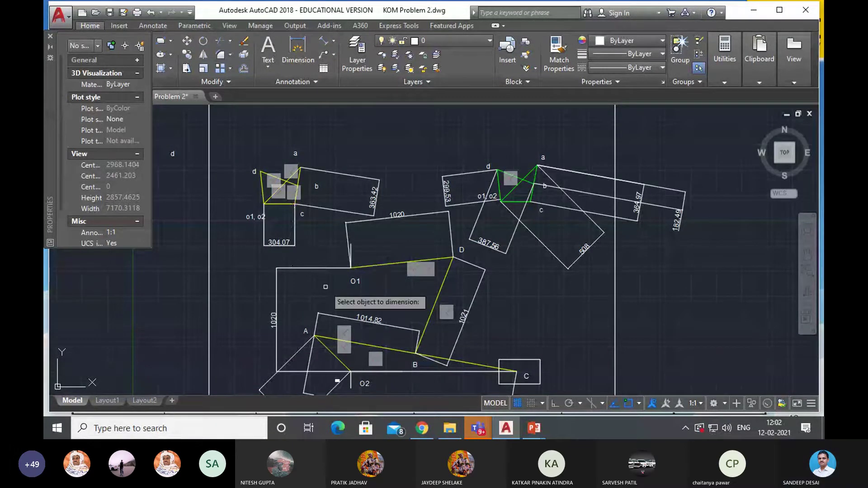
pyautogui.click(262, 186)
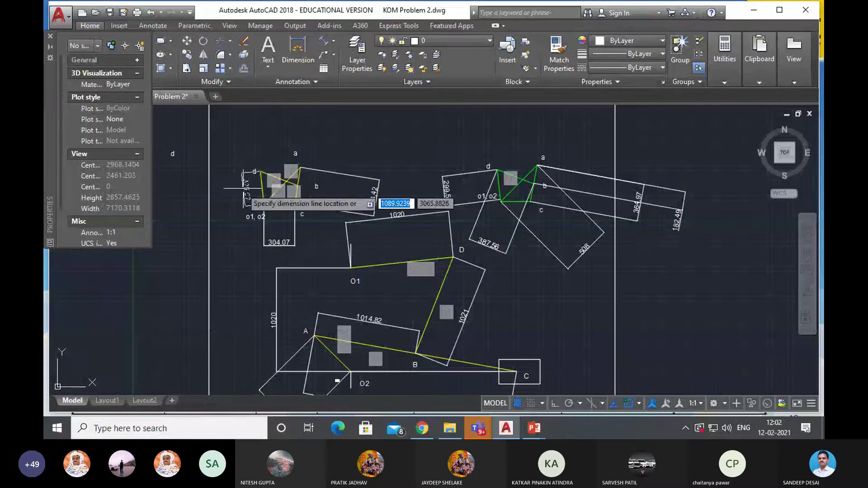
pyautogui.click(221, 196)
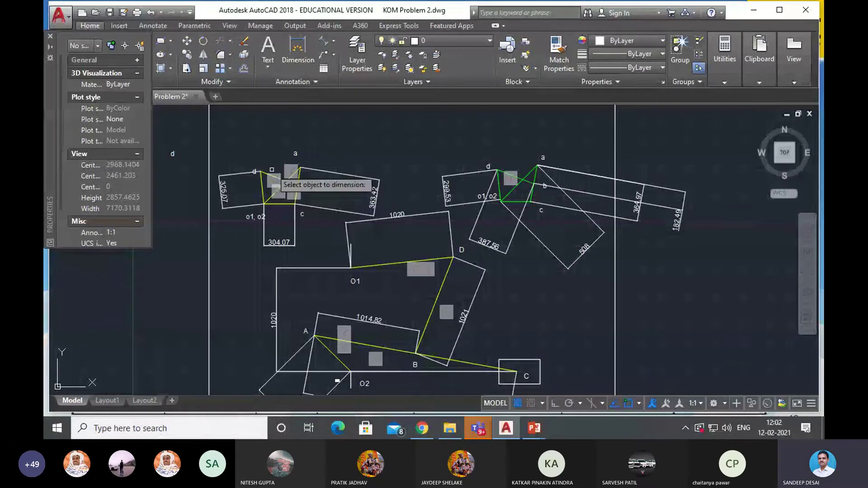
pyautogui.click(272, 170)
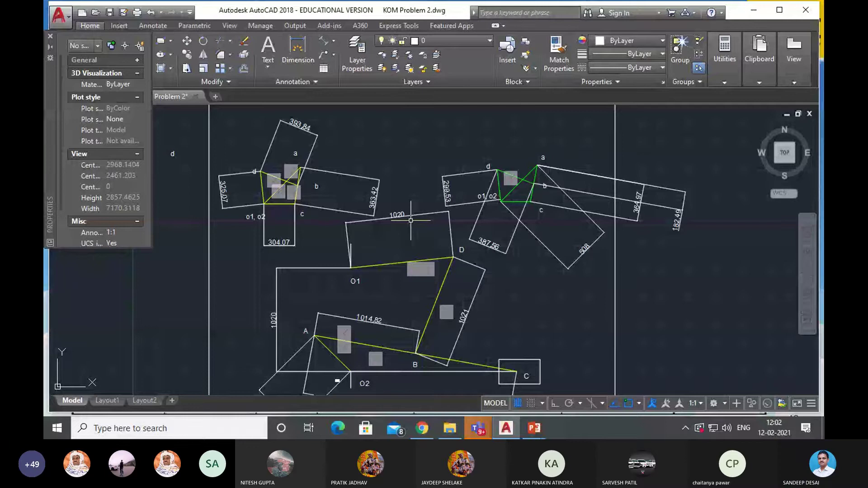
# Add an aligned dimension between points b and a of the left velocity diagram, placed inside the existing a-to-c dimension.
pyautogui.press('Return')
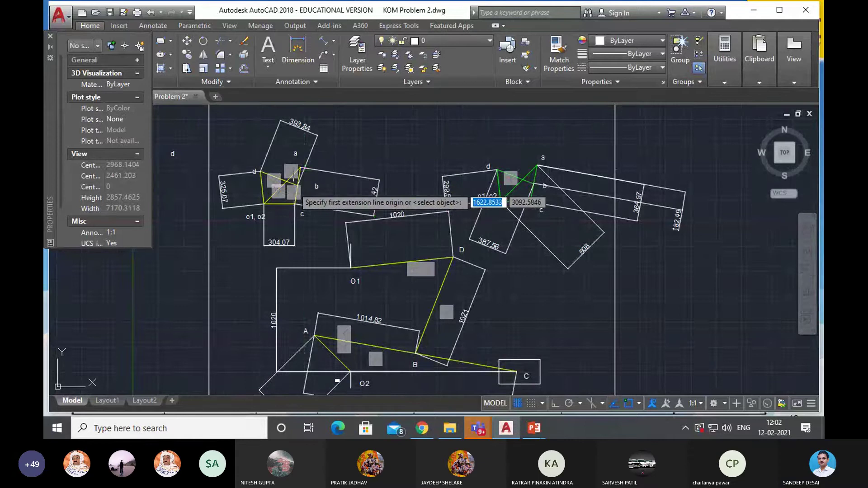
pyautogui.scroll(2, 295, 186)
pyautogui.click(299, 184)
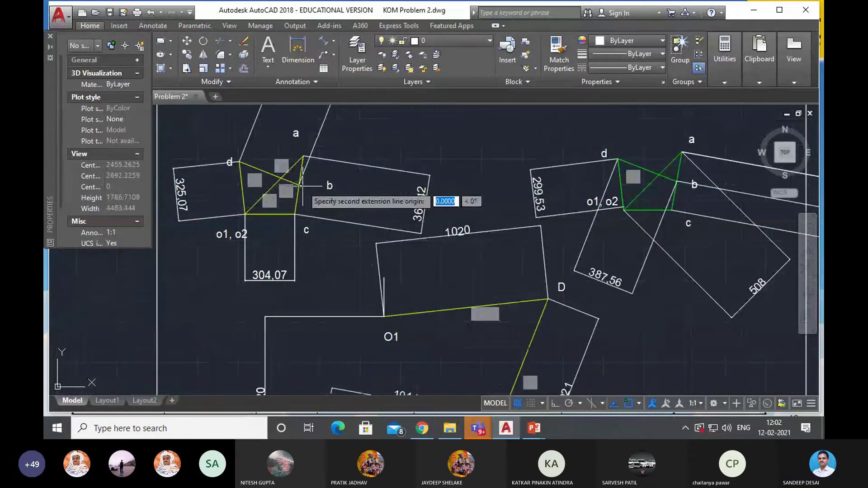
pyautogui.click(303, 156)
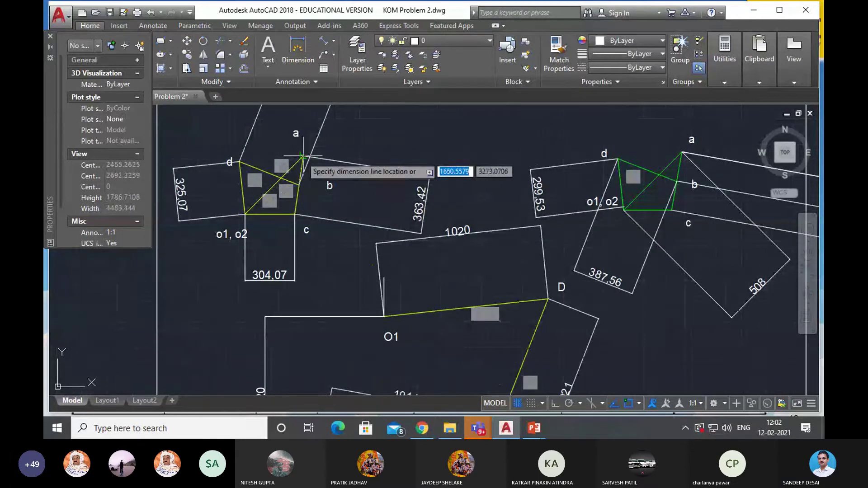
pyautogui.click(357, 189)
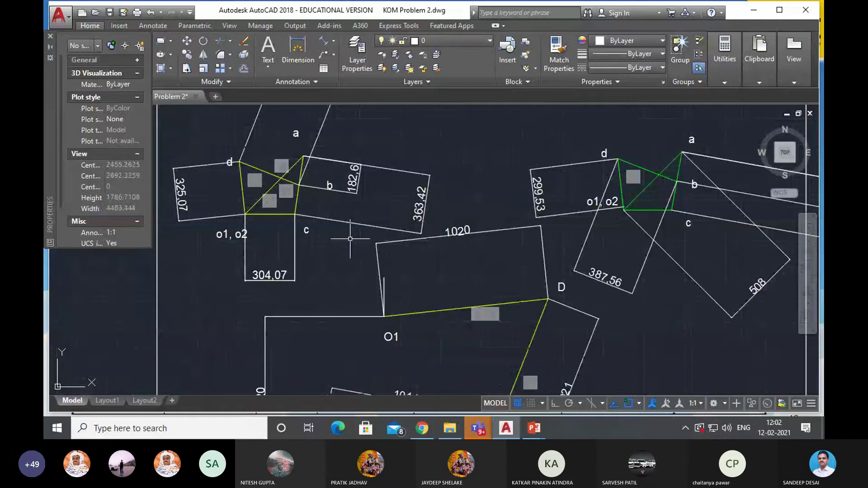
# Examine the dimensioned left velocity diagram alongside the right velocity diagram and the linkage drawing.
pyautogui.scroll(-2, 350, 238)
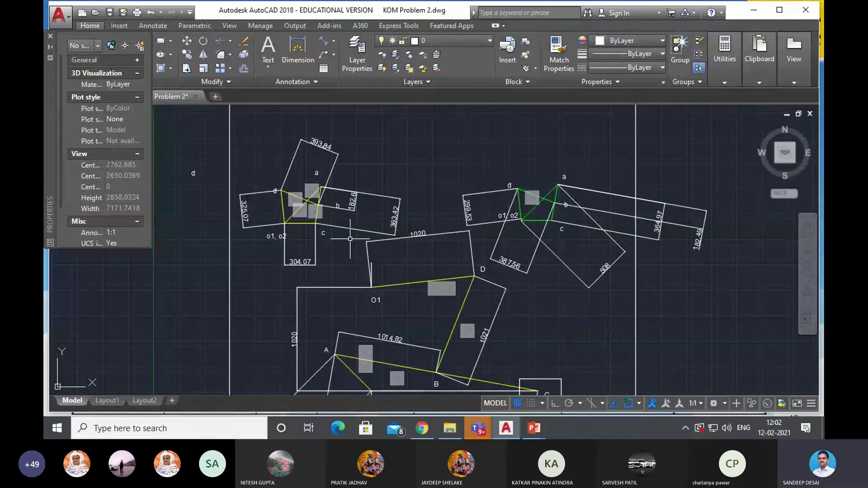
pyautogui.scroll(2, 350, 238)
pyautogui.scroll(-2, 350, 239)
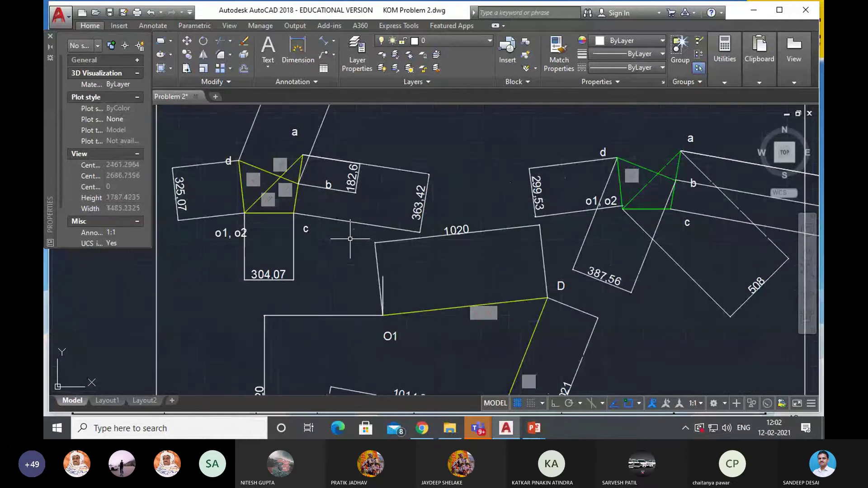
pyautogui.scroll(-2, 349, 239)
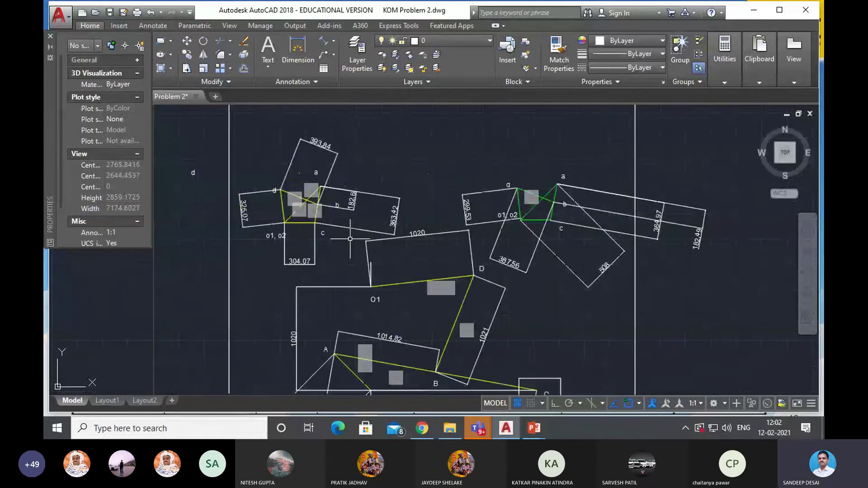
pyautogui.rightClick(438, 147)
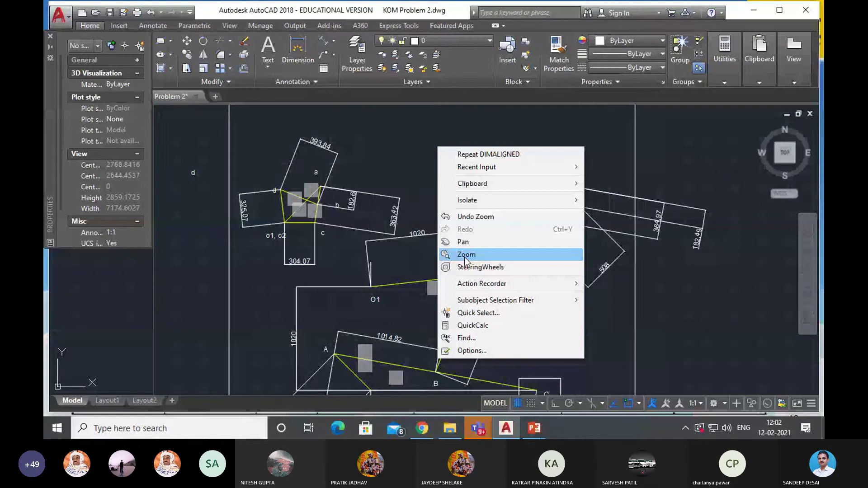
pyautogui.click(462, 241)
pyautogui.scroll(2, 387, 219)
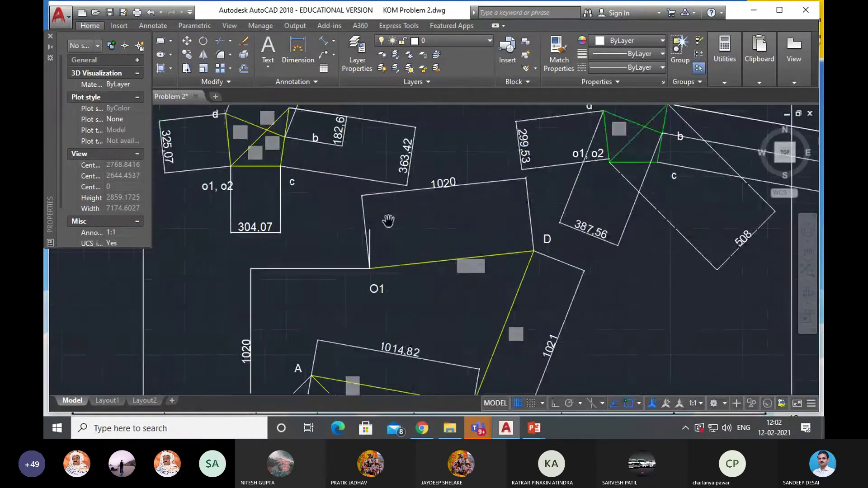
pyautogui.scroll(-2, 387, 219)
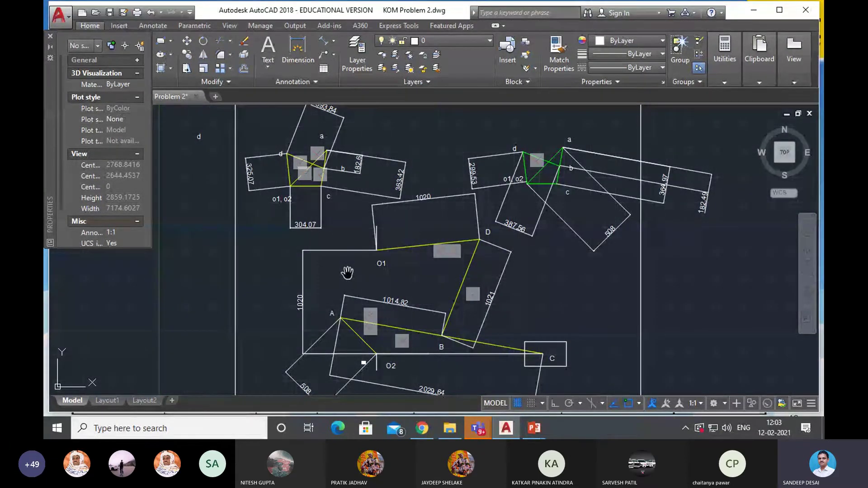
pyautogui.moveTo(546, 427)
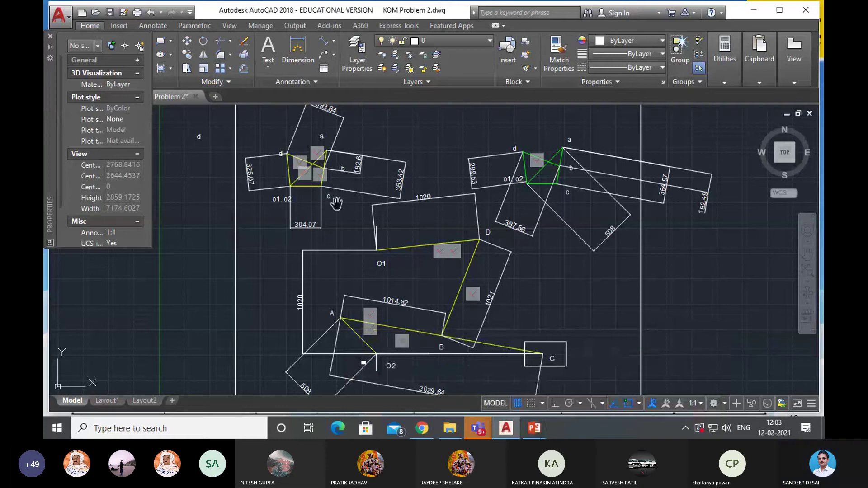
pyautogui.moveTo(354, 231); pyautogui.dragTo(355, 253)
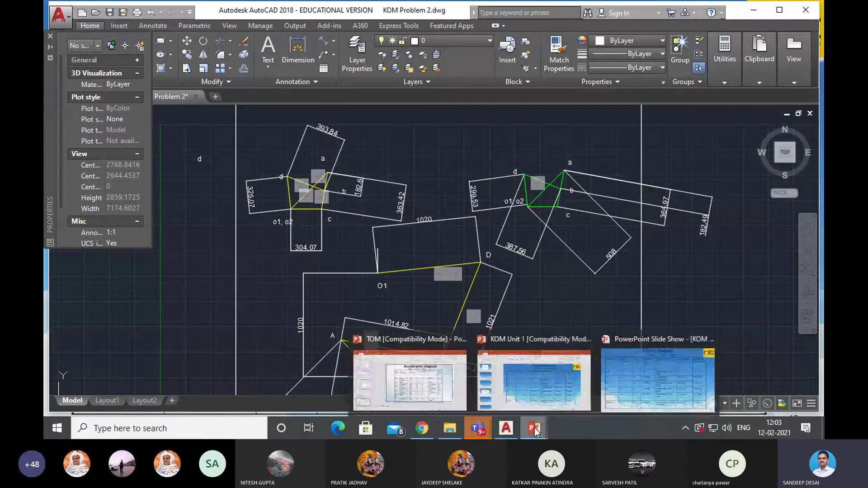
# Switch to the KOM Unit 1 PowerPoint slide show and end it at the Velocity Diagram table slide.
pyautogui.click(635, 380)
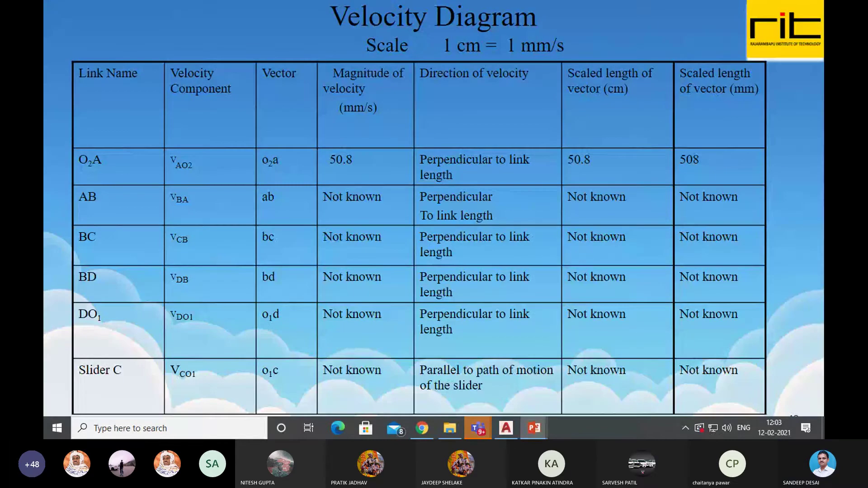
pyautogui.press('Escape')
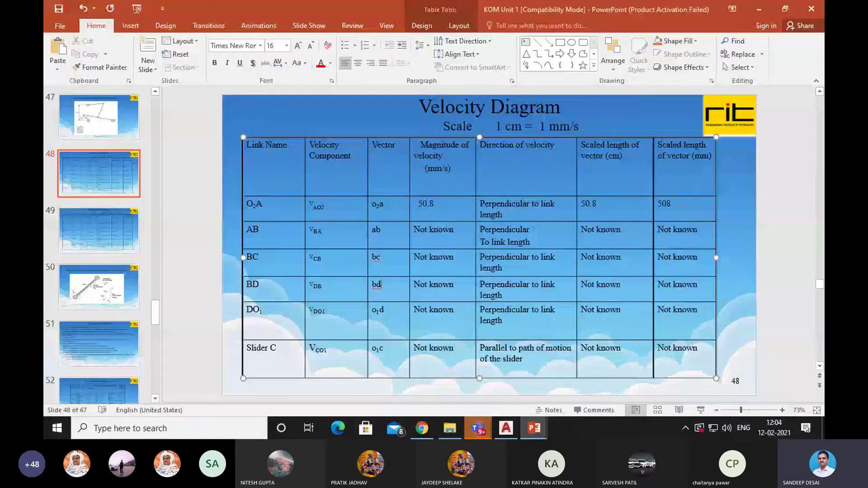
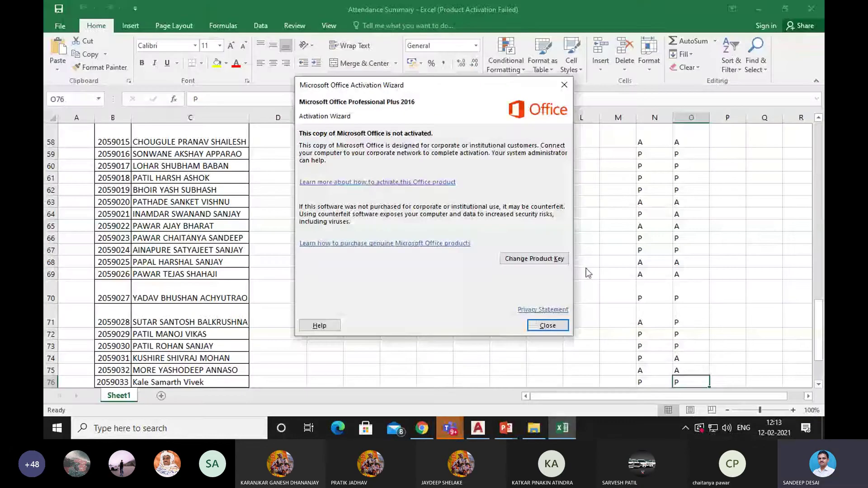
# Dismiss the Office activation notice and enter "12 Feb." as the date heading in cell P1 of the Excel Attendance Summary workbook.
pyautogui.press('Escape')
pyautogui.scroll(10, 642, 204)
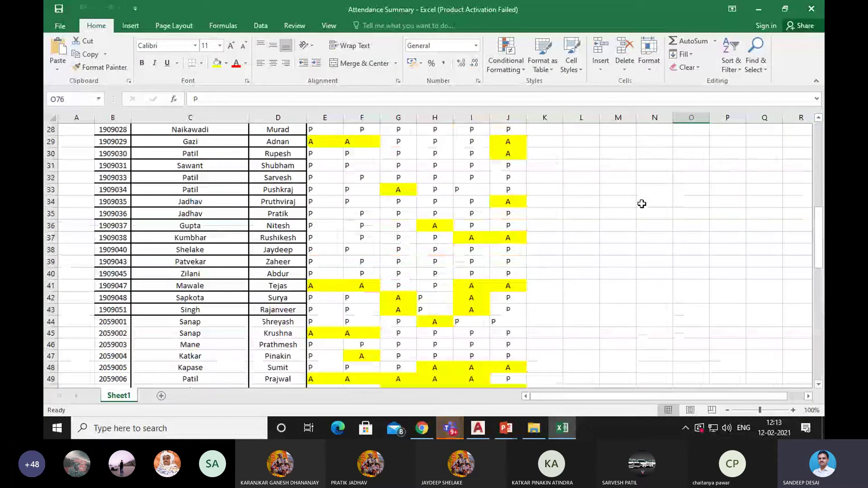
pyautogui.scroll(9, 642, 203)
pyautogui.click(726, 133)
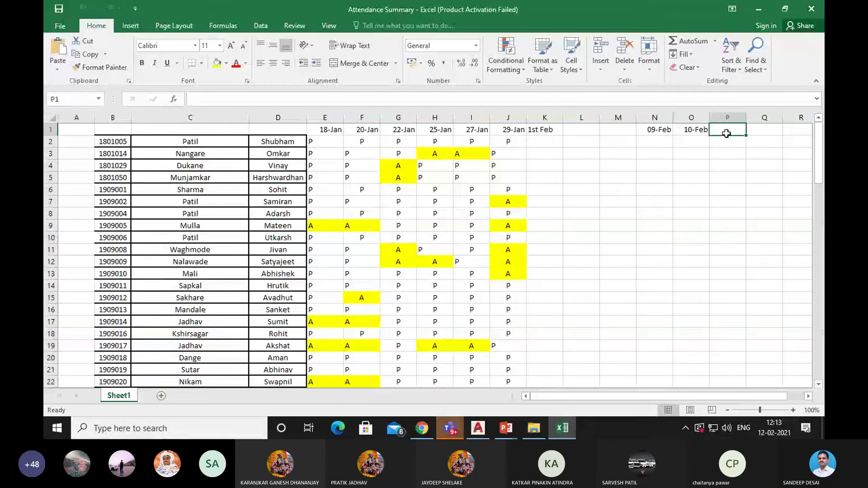
pyautogui.write('12th')
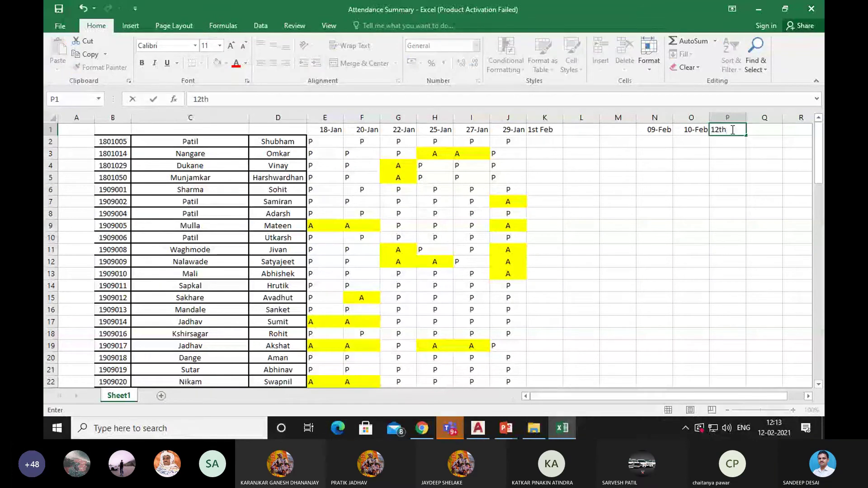
pyautogui.press('BackSpace')
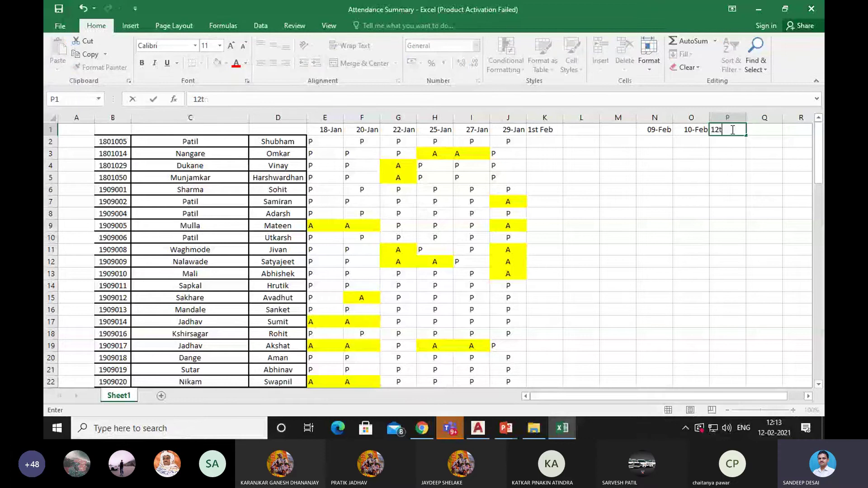
pyautogui.press('BackSpace')
pyautogui.write('Feb.')
# Check the participants list of the Kinematics of Machines meeting in Teams, and return to the Attendance Summary workbook in Excel.
pyautogui.click(451, 429)
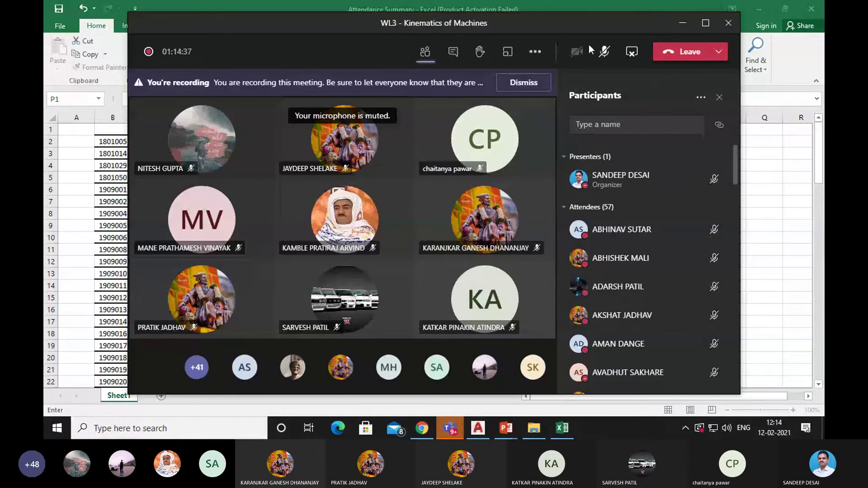
pyautogui.click(566, 429)
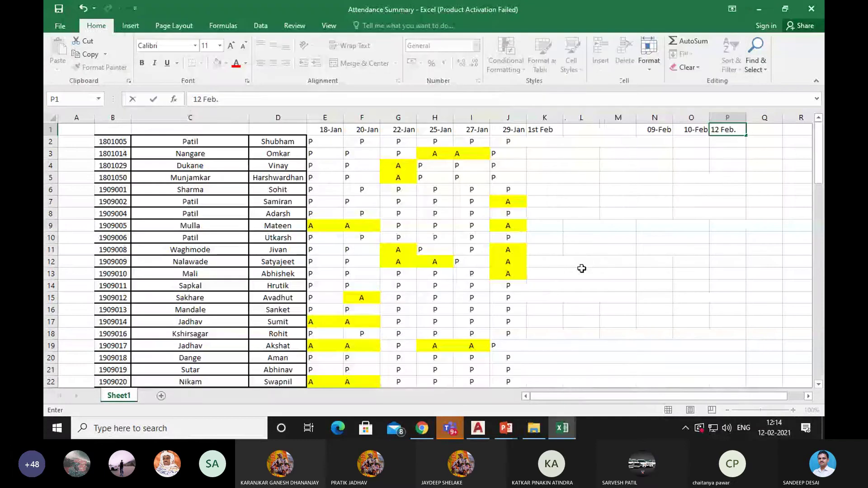
# Correct the date heading in cell P1 to "12 Feb" without the period, briefly checking the Teams meeting window before committing the entry.
pyautogui.press('Return')
pyautogui.click(733, 128)
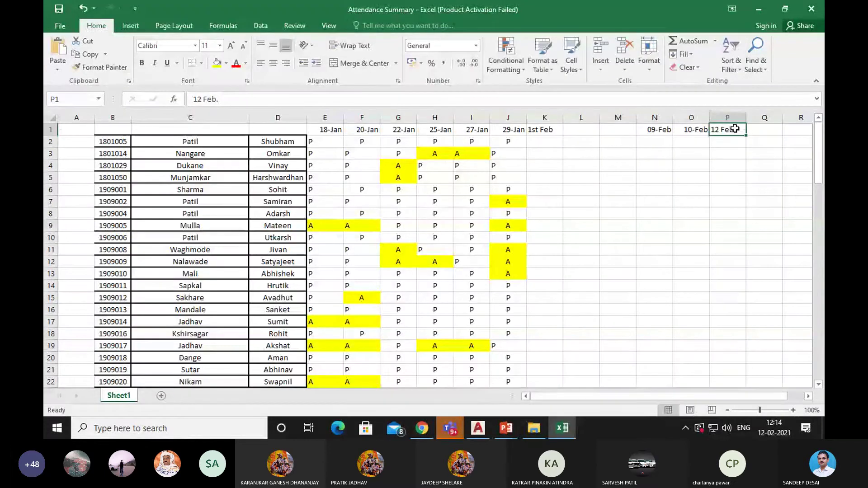
pyautogui.click(220, 98)
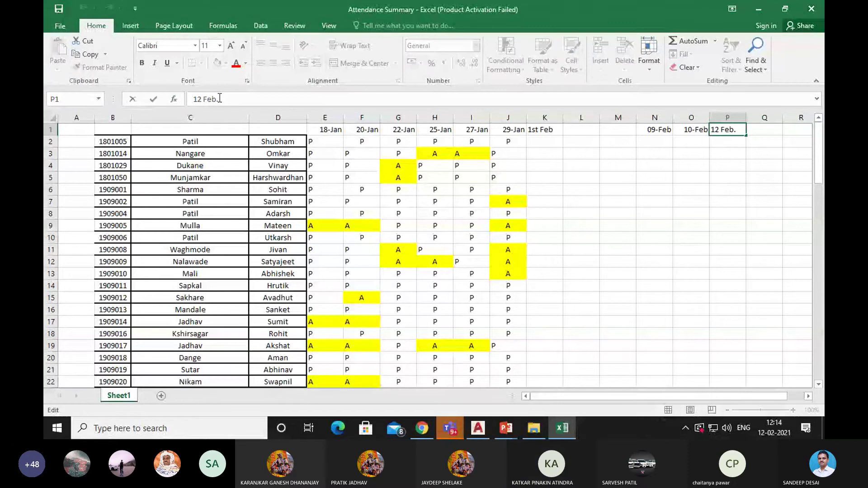
pyautogui.click(450, 428)
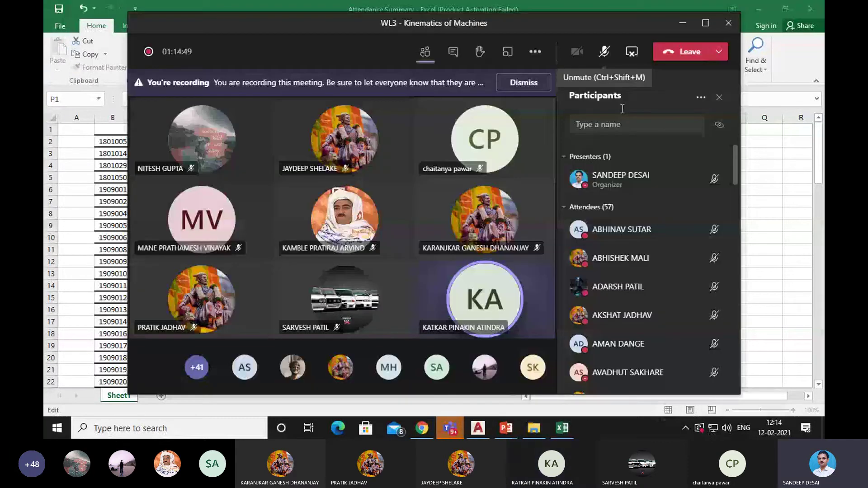
pyautogui.click(555, 430)
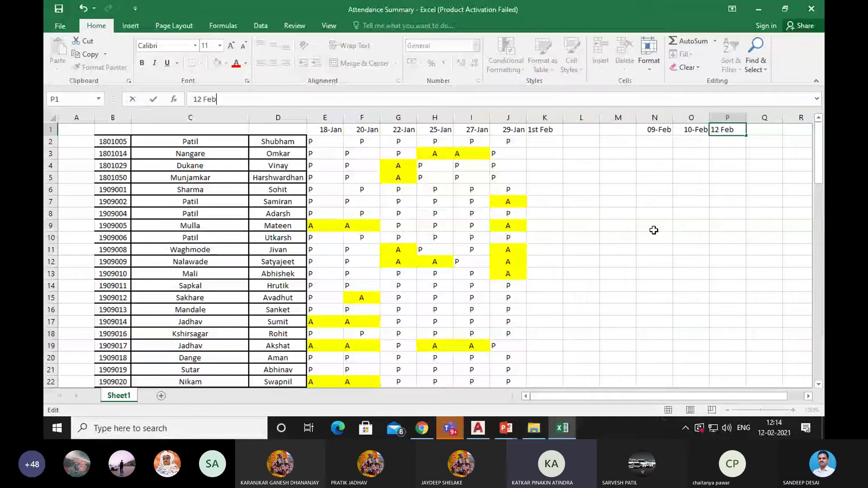
pyautogui.scroll(-1, 654, 230)
pyautogui.click(727, 381)
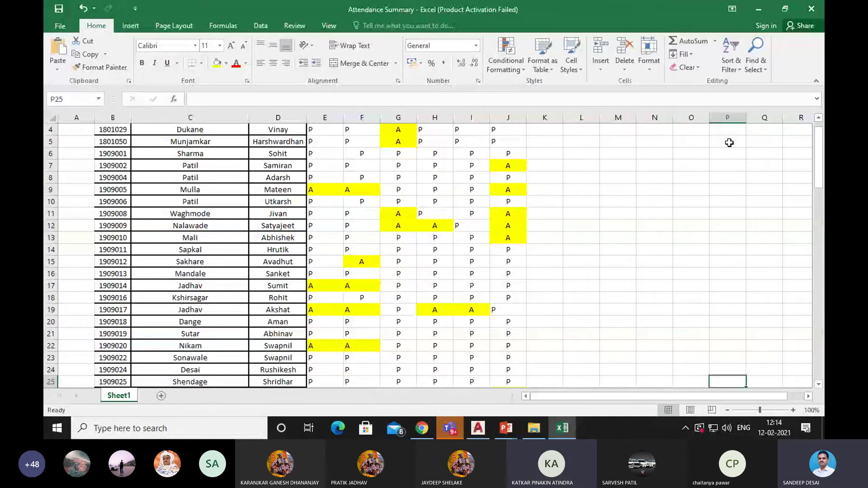
# Look through the lower part of the student list to find where the 09-Feb and 10-Feb attendance marks begin.
pyautogui.press('pagedown')
pyautogui.press('pagedown')
pyautogui.scroll(-1, 729, 143)
pyautogui.press('Up')
pyautogui.press('Up')
pyautogui.press('Up')
pyautogui.press('Up')
pyautogui.press('Up')
pyautogui.press('Up')
pyautogui.press('Up')
pyautogui.press('Up')
pyautogui.press('Up')
pyautogui.press('Up')
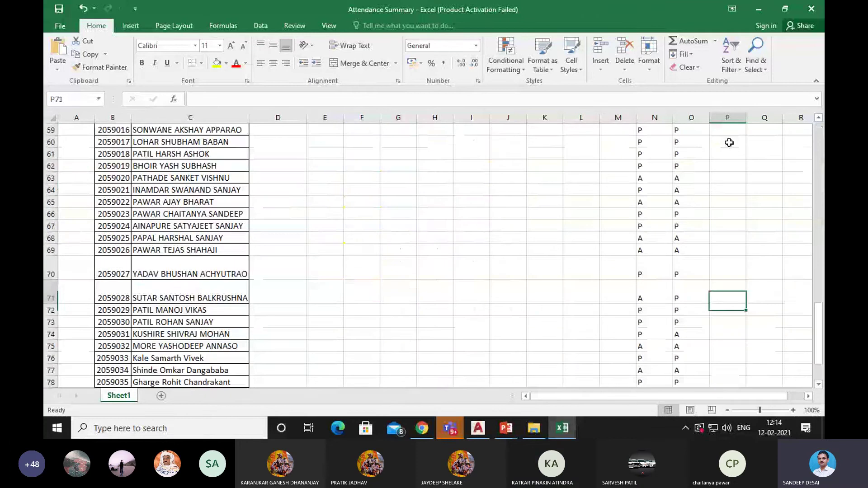
pyautogui.press('Up')
pyautogui.press('Up')
pyautogui.press('Up')
pyautogui.press('Up')
pyautogui.press('Up')
pyautogui.press('Up')
pyautogui.press('Up')
pyautogui.press('Up')
pyautogui.press('Up')
pyautogui.press('Up')
pyautogui.press('Up')
pyautogui.press('Up')
pyautogui.press('Up')
pyautogui.press('Up')
pyautogui.press('Up')
pyautogui.press('Up')
pyautogui.press('Up')
pyautogui.press('Down')
pyautogui.press('Down')
pyautogui.press('Down')
pyautogui.press('Down')
pyautogui.press('Down')
pyautogui.press('Down')
pyautogui.press('Down')
pyautogui.press('Down')
pyautogui.press('Down')
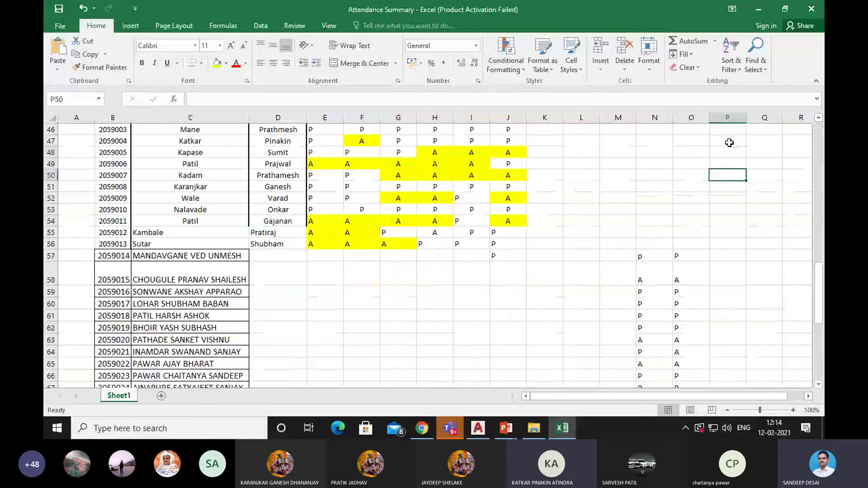
pyautogui.press('Down')
pyautogui.press('Down')
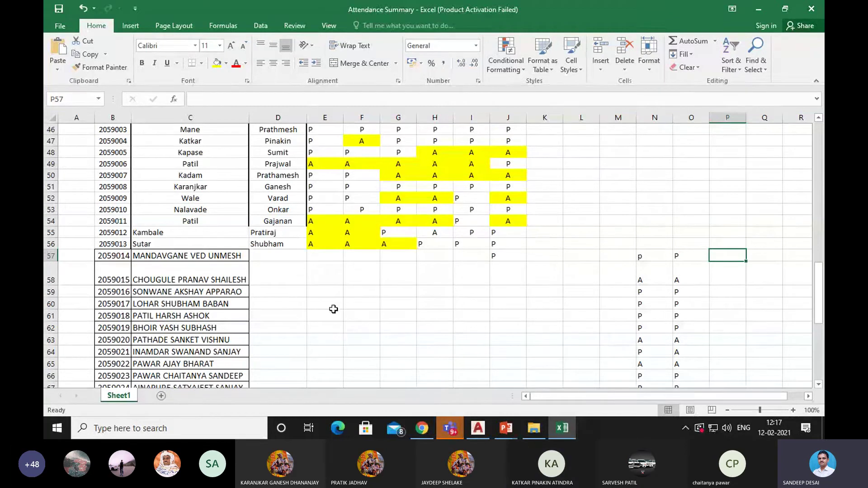
# Check the 12-Feb heading at the top of column P, and go down the column to the student in row 57.
pyautogui.click(322, 276)
pyautogui.click(324, 256)
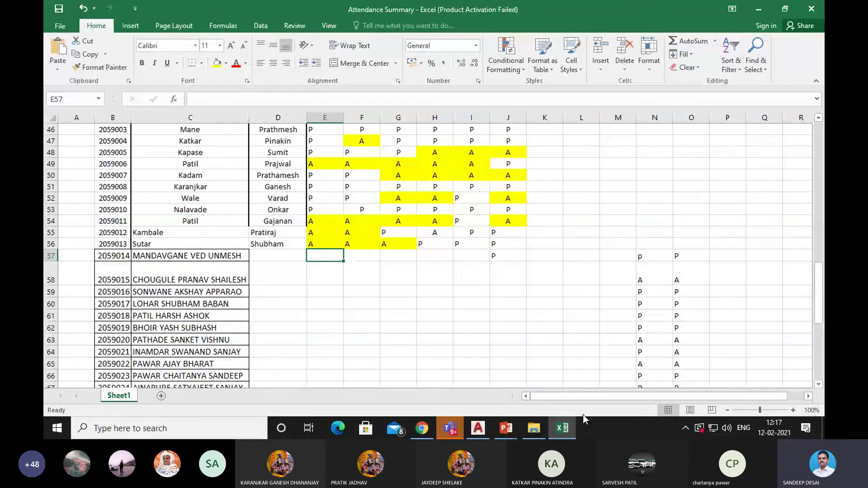
pyautogui.scroll(15, 646, 283)
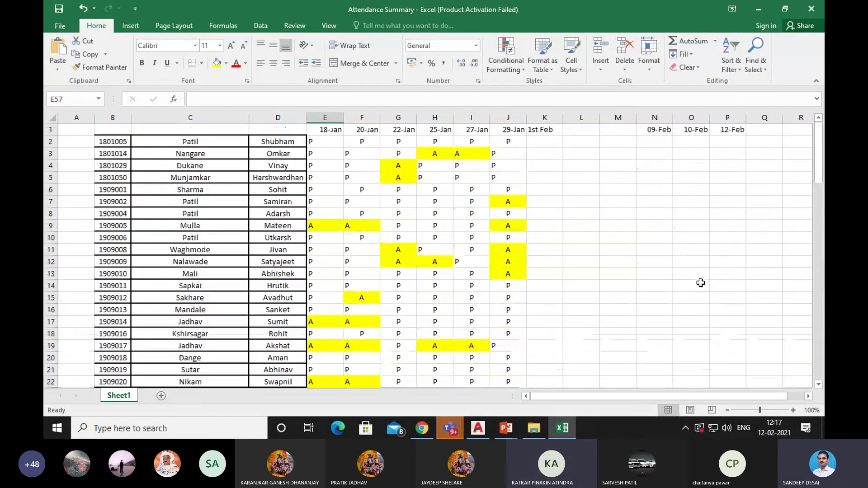
pyautogui.click(725, 145)
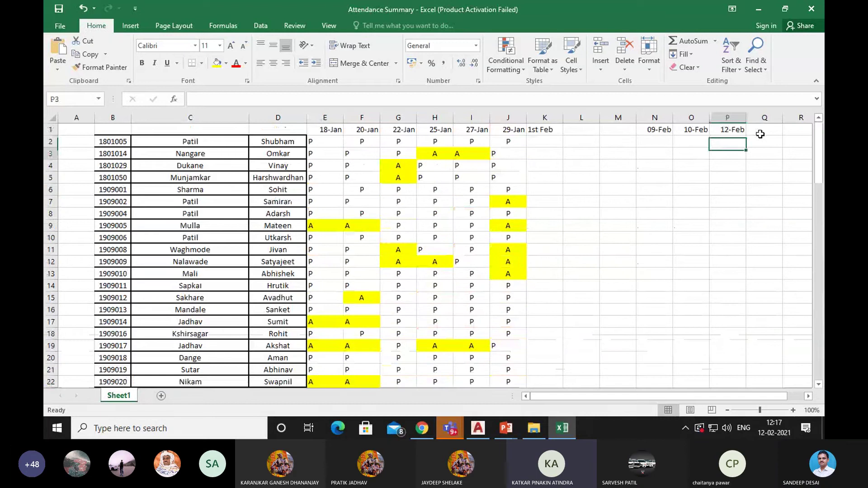
pyautogui.press('Down')
pyautogui.press('Down')
pyautogui.press('Down')
pyautogui.press('Down')
pyautogui.press('Down')
pyautogui.press('Down')
pyautogui.press('Down')
pyautogui.press('Down')
pyautogui.press('Down')
pyautogui.press('Down')
pyautogui.press('Down')
pyautogui.press('Down')
pyautogui.press('Down')
pyautogui.press('Down')
pyautogui.press('Down')
pyautogui.press('Down')
pyautogui.press('Down')
pyautogui.press('Down')
pyautogui.press('Down')
pyautogui.press('Down')
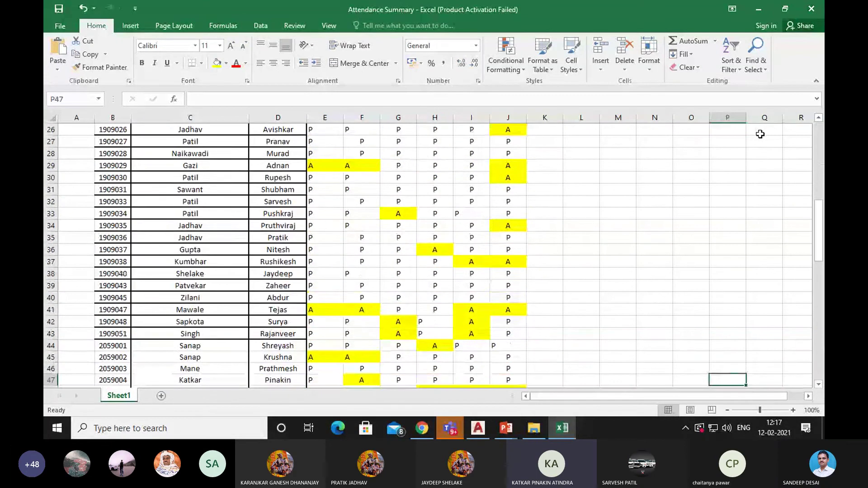
pyautogui.press('Down')
pyautogui.press('Down')
pyautogui.press('Down')
pyautogui.press('Down')
pyautogui.press('Down')
pyautogui.press('Down')
pyautogui.press('Down')
pyautogui.press('Down')
pyautogui.press('Down')
pyautogui.press('Down')
pyautogui.press('Down')
pyautogui.press('Down')
pyautogui.press('Down')
pyautogui.press('Down')
pyautogui.press('Down')
pyautogui.press('Down')
pyautogui.press('Down')
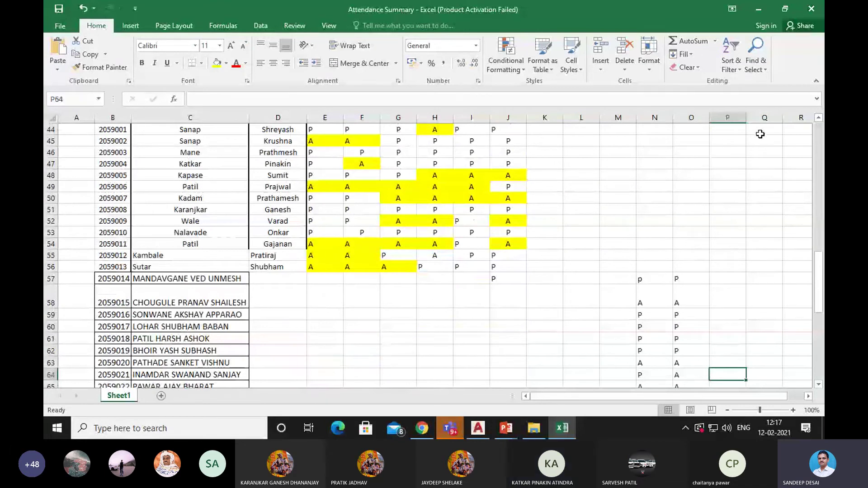
pyautogui.scroll(1, 760, 134)
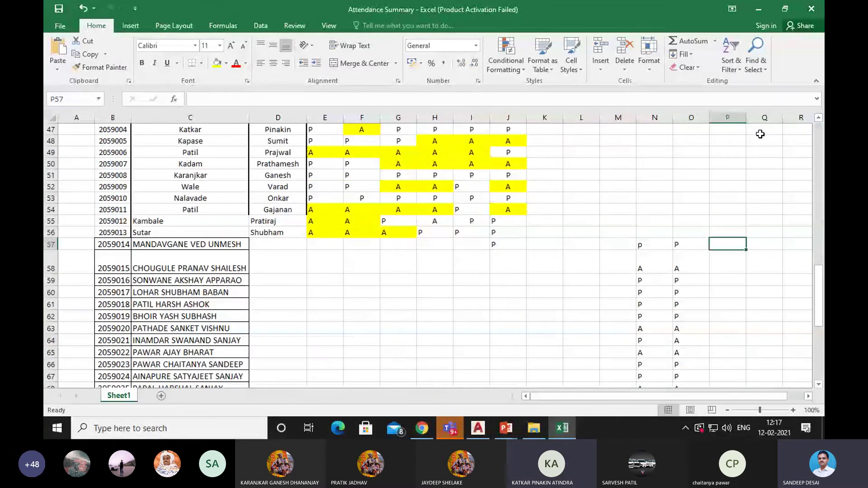
pyautogui.press('Up')
pyautogui.press('Up')
pyautogui.press('Up')
pyautogui.press('Up')
pyautogui.press('Up')
pyautogui.press('Up')
pyautogui.press('Up')
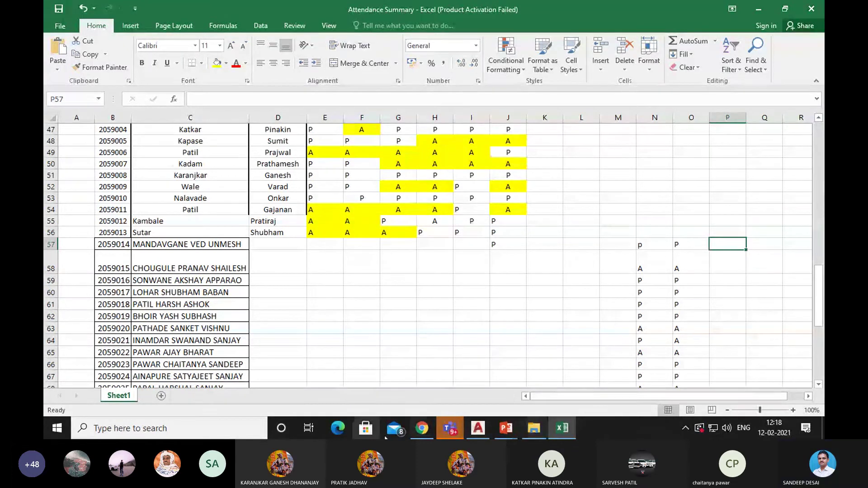
pyautogui.click(423, 429)
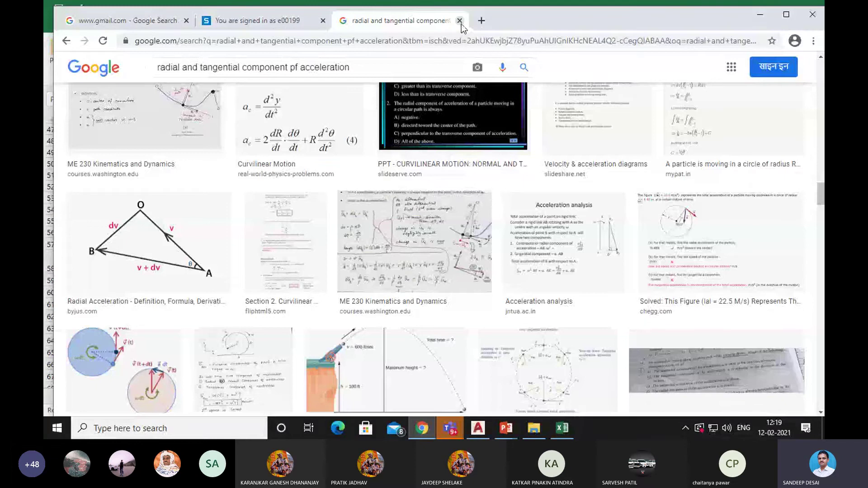
pyautogui.click(459, 20)
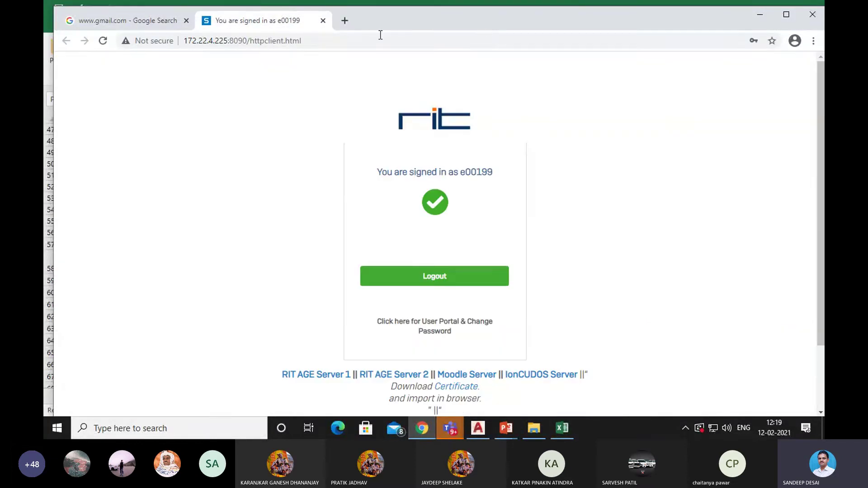
pyautogui.click(347, 20)
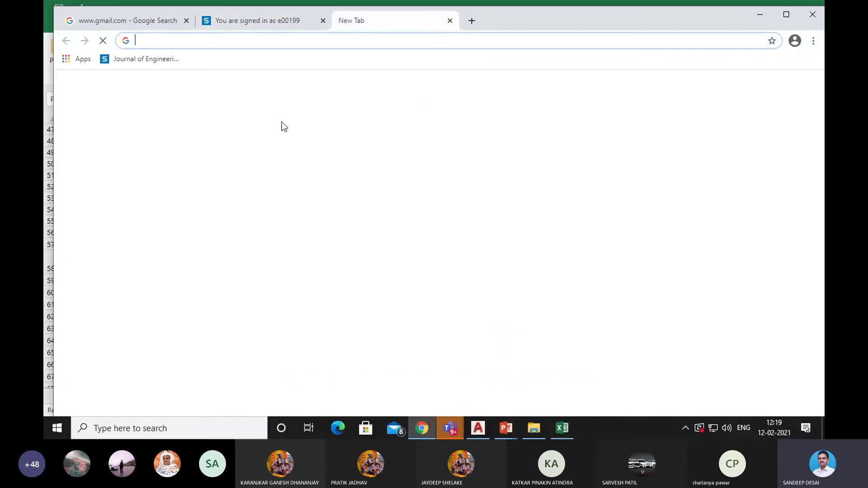
pyautogui.write('www')
pyautogui.click(206, 86)
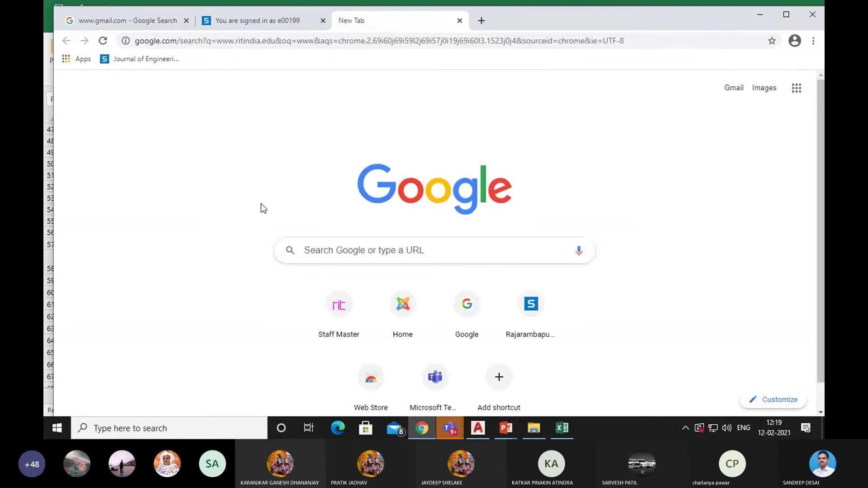
pyautogui.click(208, 226)
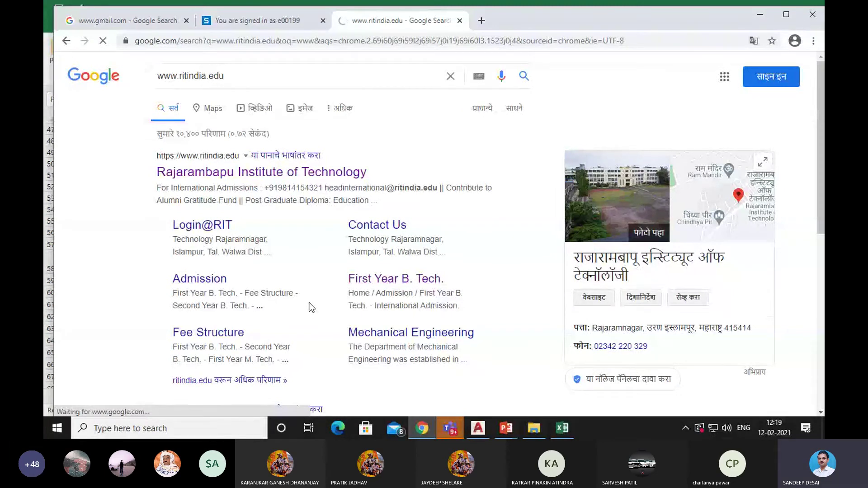
pyautogui.click(316, 21)
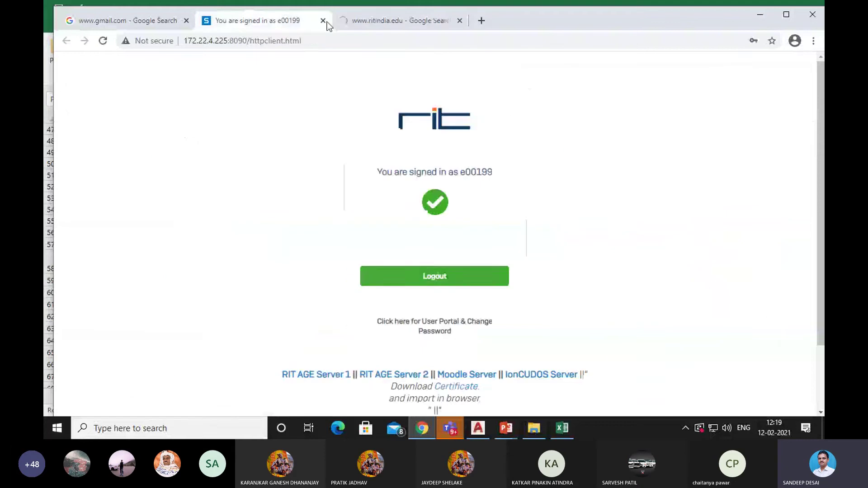
pyautogui.click(348, 20)
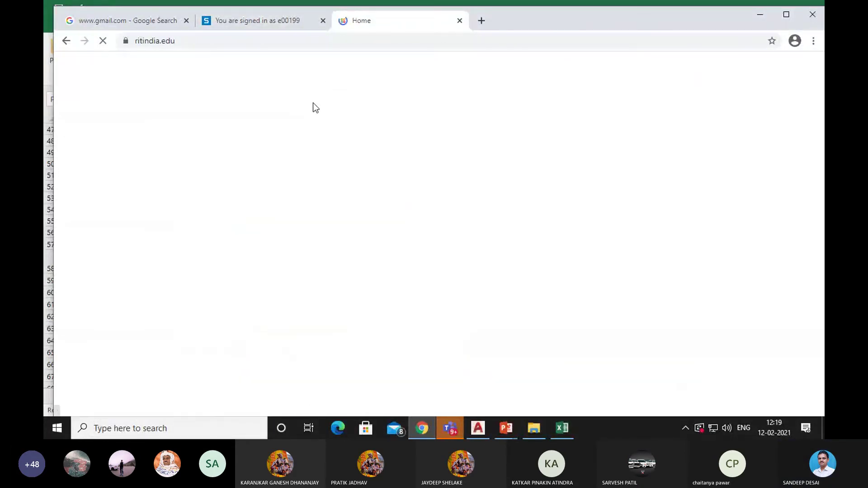
pyautogui.click(259, 23)
pyautogui.click(380, 23)
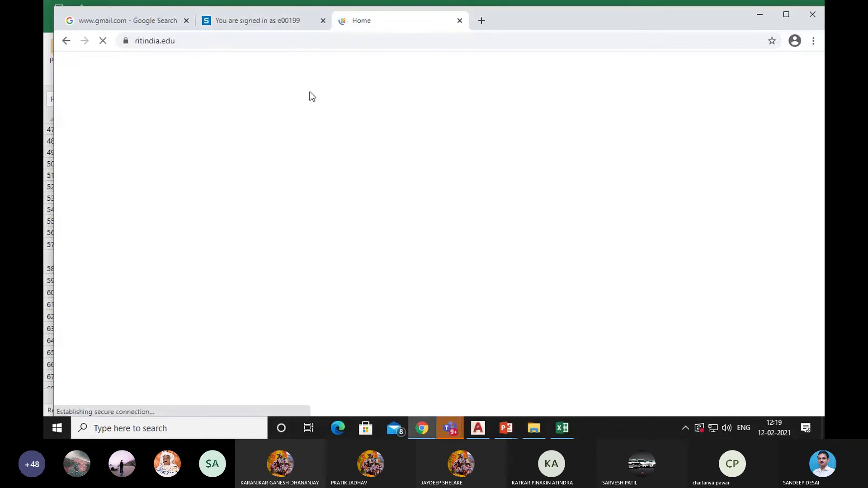
pyautogui.click(281, 22)
pyautogui.click(390, 22)
pyautogui.click(292, 25)
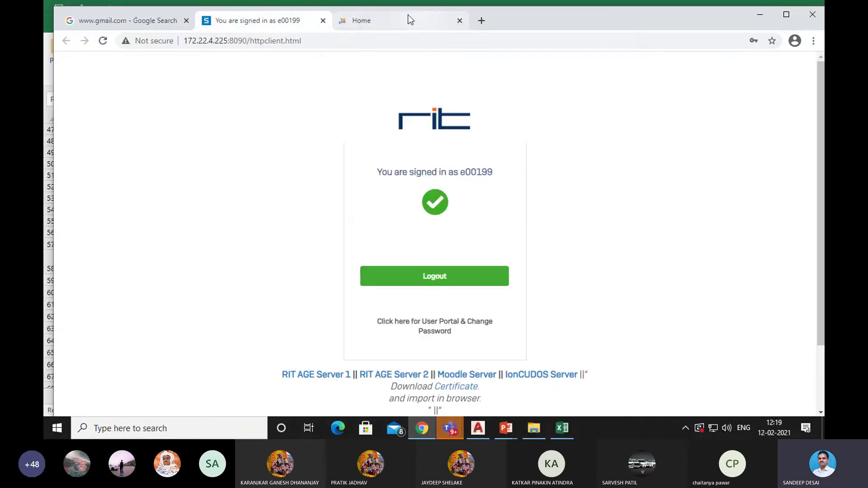
pyautogui.click(407, 18)
pyautogui.click(267, 25)
pyautogui.click(387, 24)
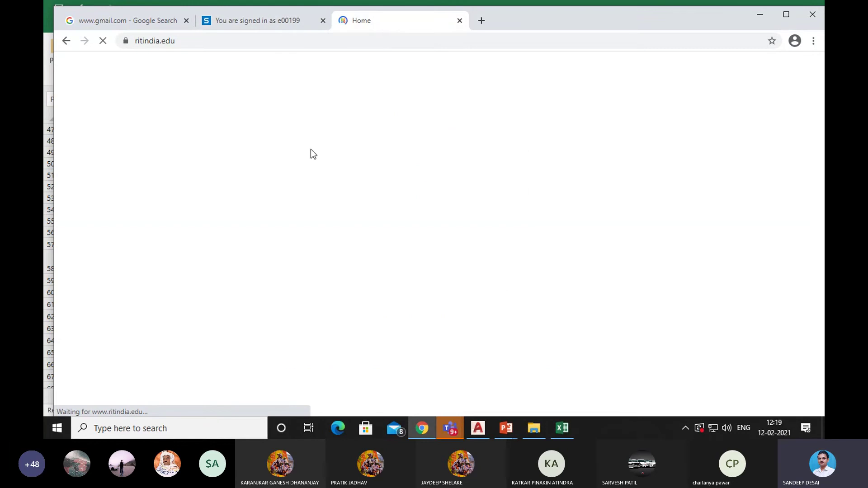
pyautogui.click(276, 23)
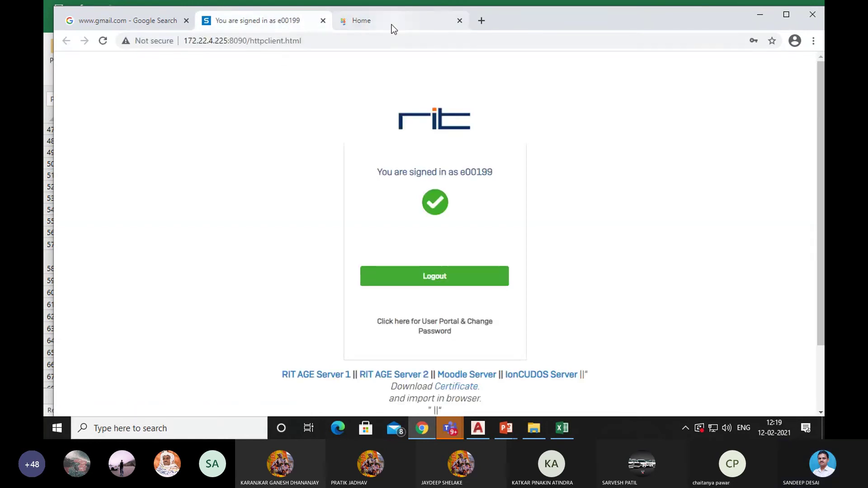
pyautogui.click(390, 23)
# Open the RITAGE Intranet Link (Within Campus) from the Quick Links in the institute website's footer.
pyautogui.moveTo(330, 198)
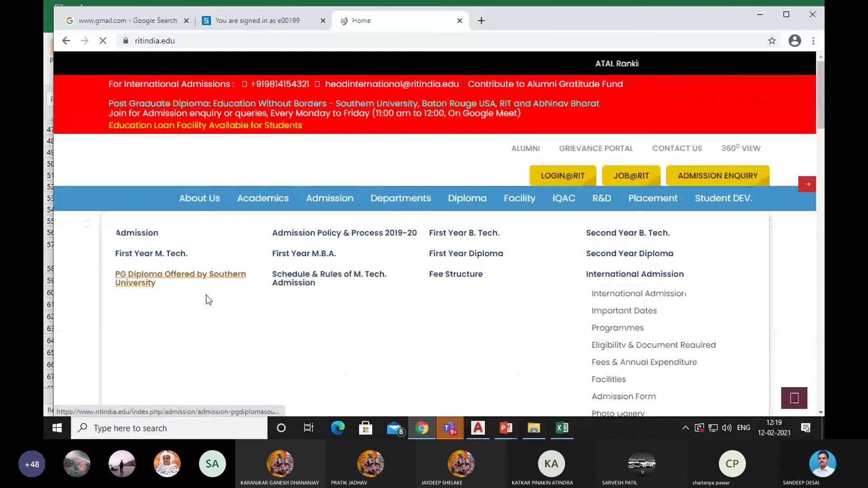
pyautogui.scroll(-10, 206, 299)
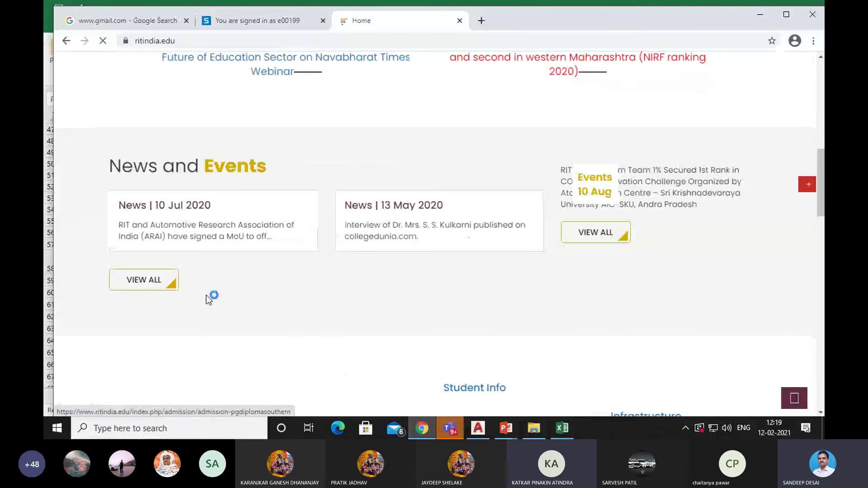
pyautogui.scroll(-10, 206, 294)
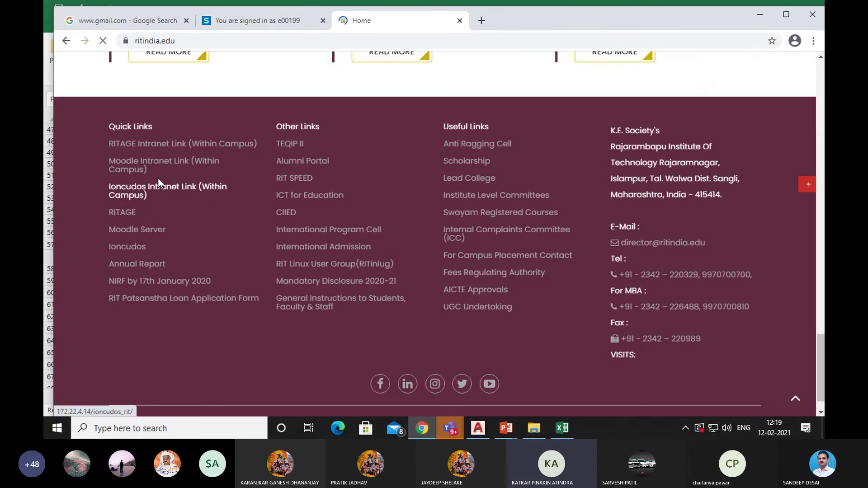
pyautogui.click(159, 183)
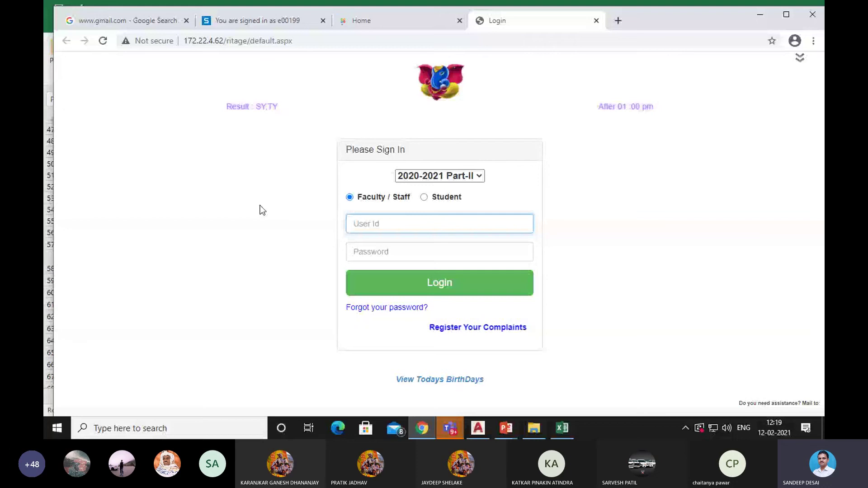
# Sign in to the RITAGE portal as Faculty / Staff for 2020-2021 Part-II with the staff user ID and account password.
pyautogui.write('e')
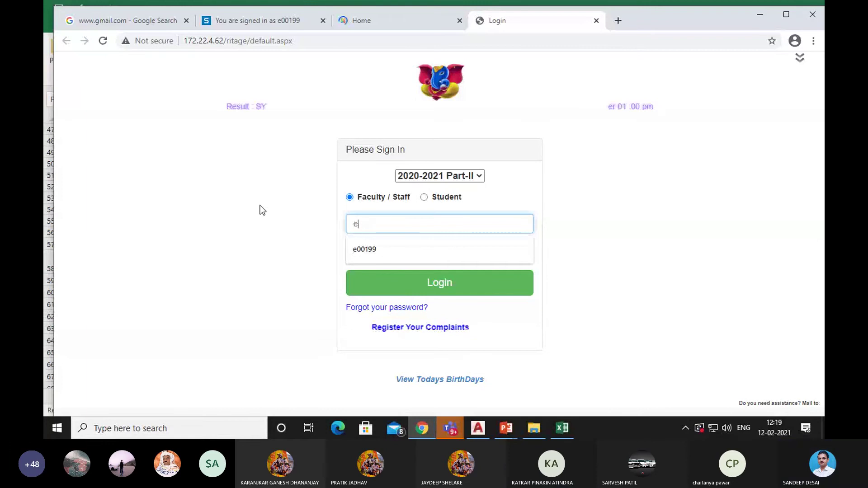
pyautogui.click(365, 249)
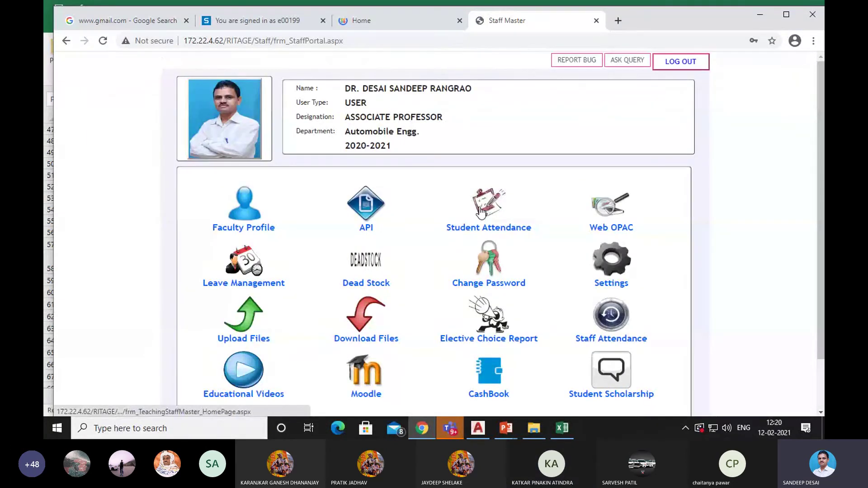
# Open the Student Attendance data entry and choose to enter attendance for MA2020 Kinematics of Machines.
pyautogui.click(480, 212)
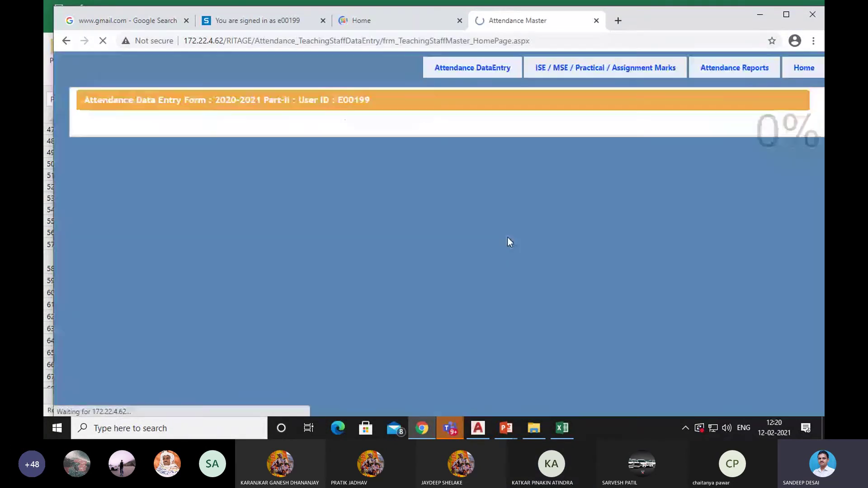
pyautogui.click(480, 69)
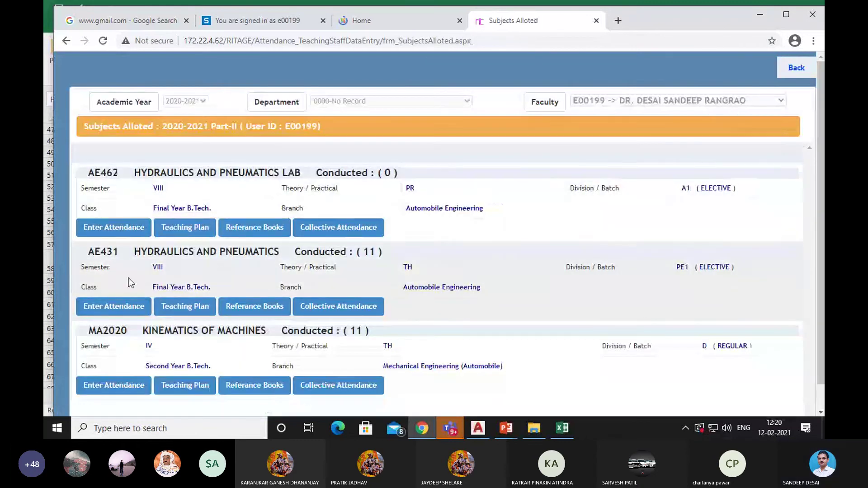
pyautogui.scroll(-1, 128, 278)
pyautogui.click(113, 358)
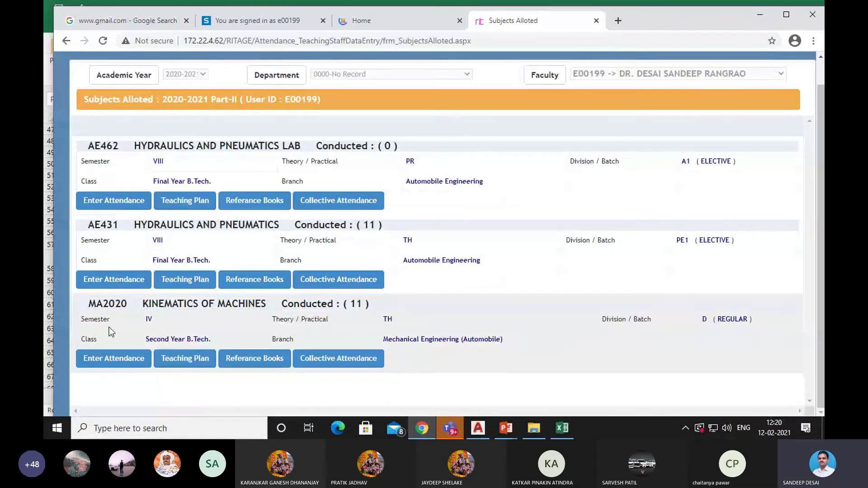
# Add a REGULAR Kinematics of Machines lecture for 12/02/2021 from 11:20 am to 12:20 pm and save the record.
pyautogui.click(155, 96)
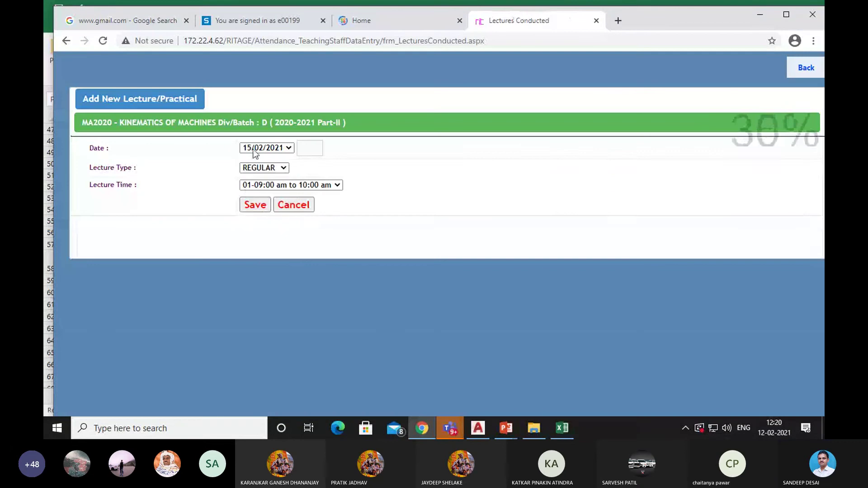
pyautogui.click(255, 148)
pyautogui.click(260, 187)
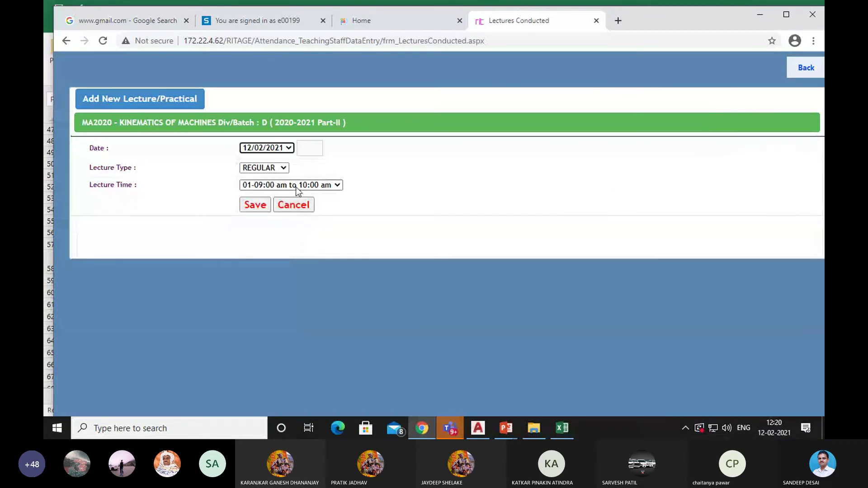
pyautogui.click(302, 186)
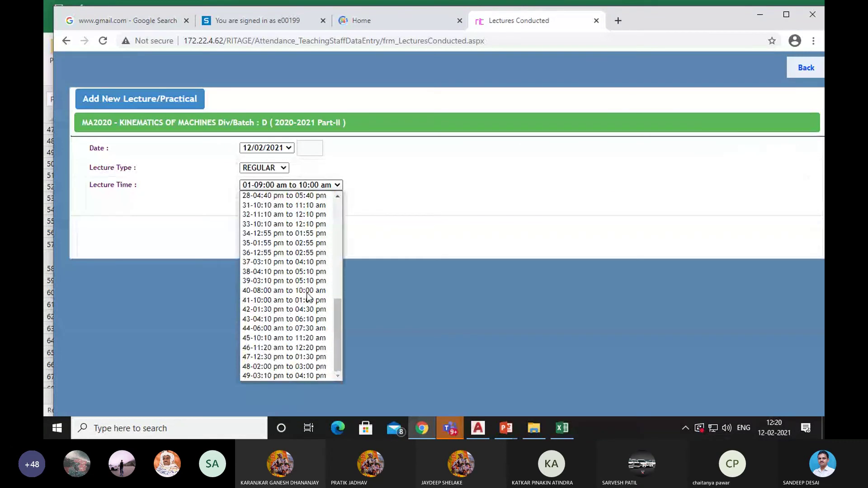
pyautogui.click(284, 348)
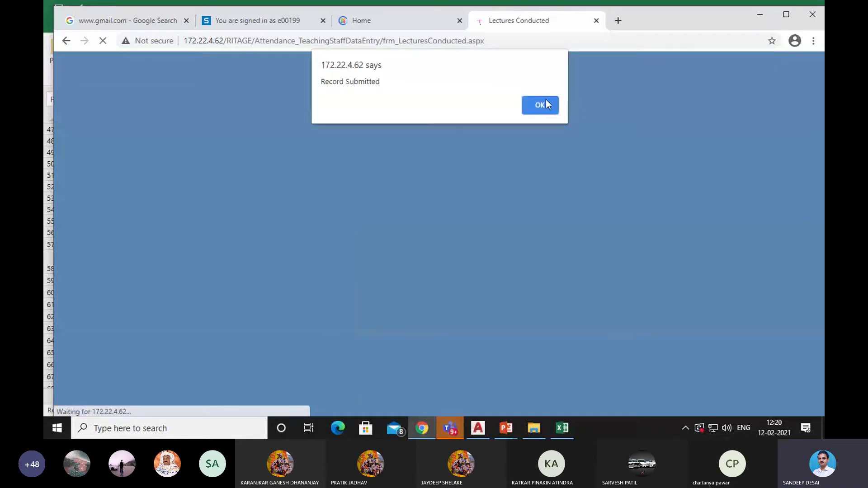
pyautogui.click(547, 104)
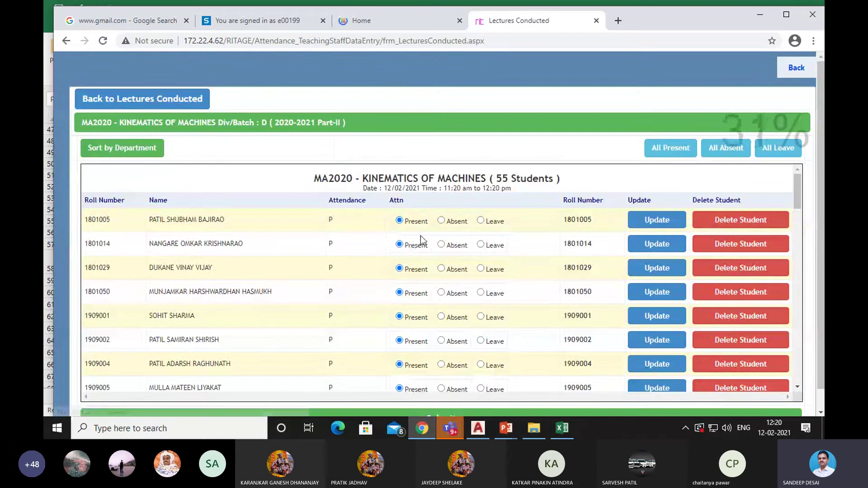
# Set the whole class to Absent, and mark the second, third and fourth students in the attendance list Present.
pyautogui.click(722, 150)
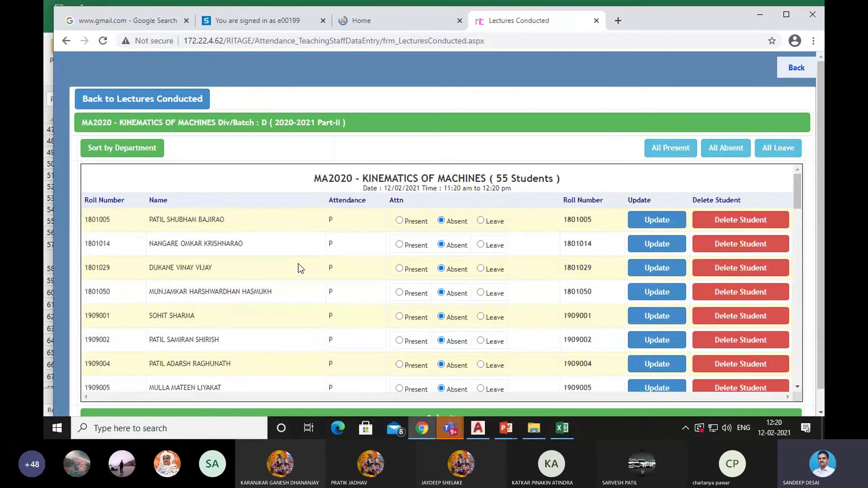
pyautogui.click(398, 245)
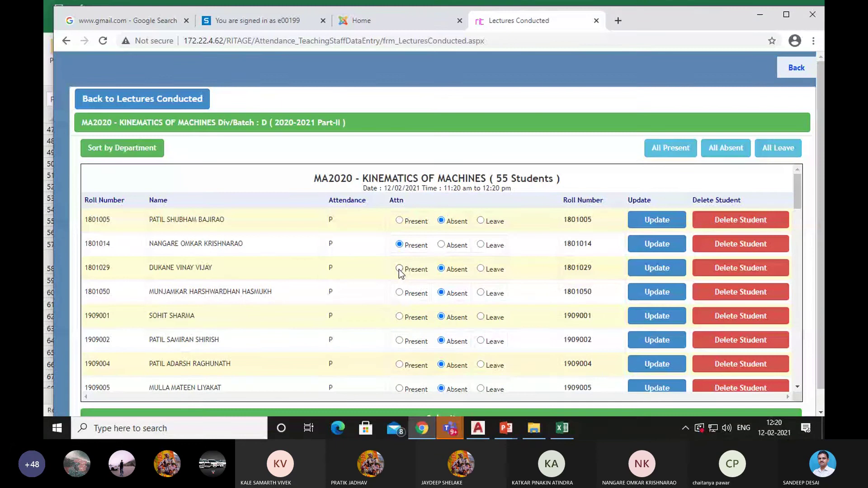
pyautogui.click(399, 269)
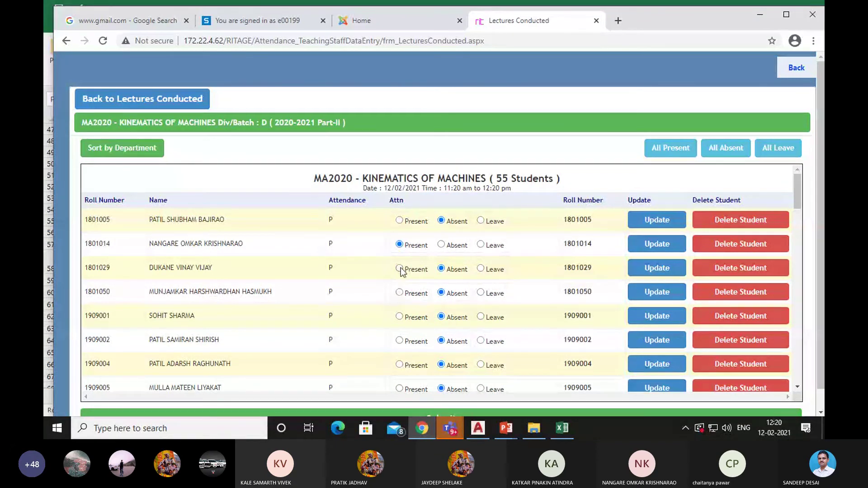
pyautogui.scroll(-1, 407, 294)
pyautogui.scroll(-1, 399, 239)
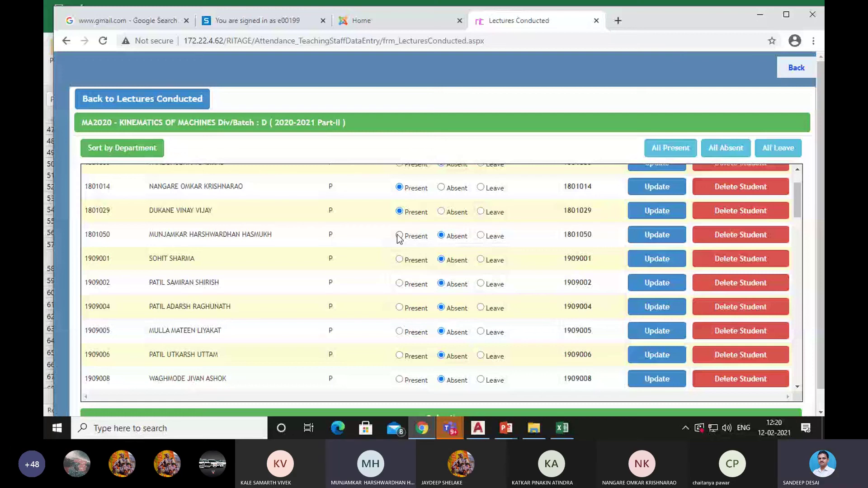
pyautogui.click(399, 236)
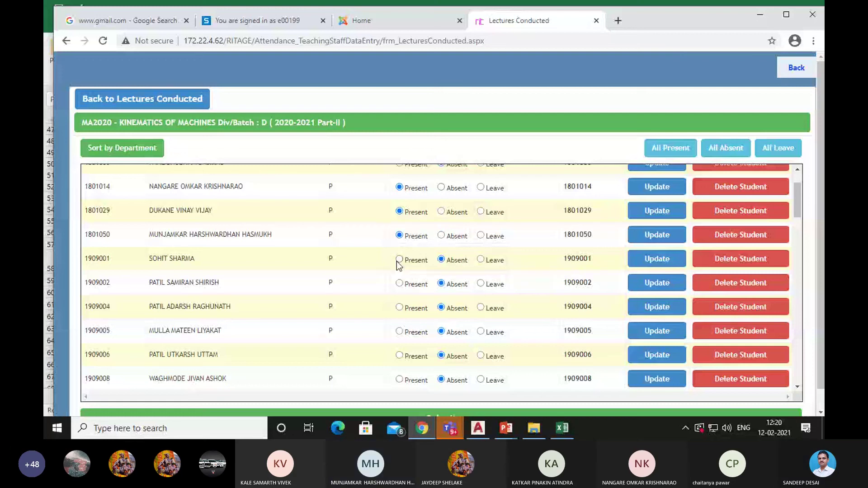
# Mark the seventh through twelfth students in the attendance list Present, leaving the fifth and sixth Absent.
pyautogui.scroll(-1, 397, 282)
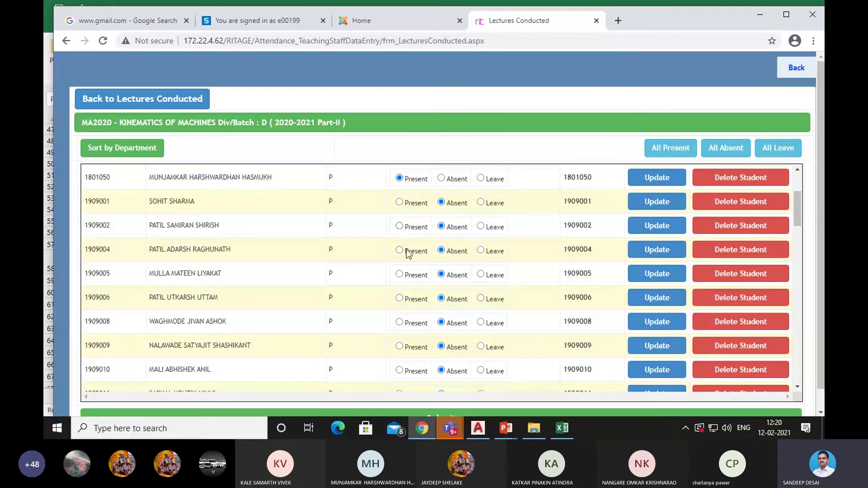
pyautogui.scroll(-1, 402, 244)
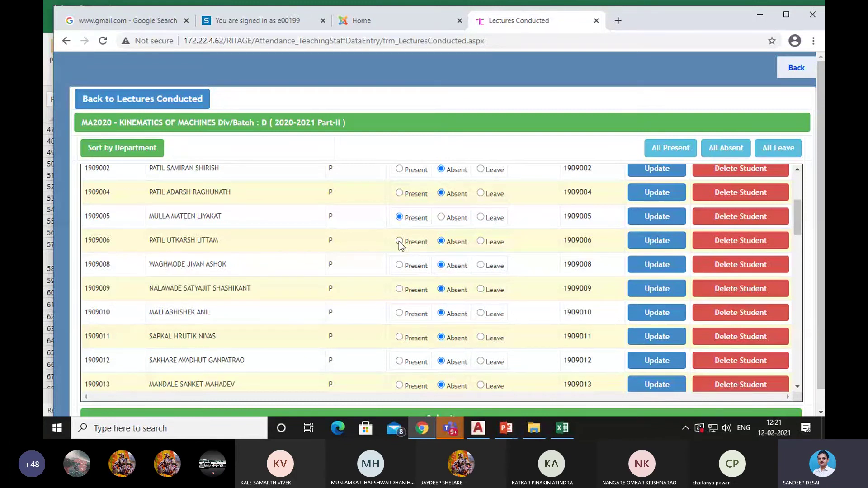
pyautogui.click(399, 241)
pyautogui.click(400, 265)
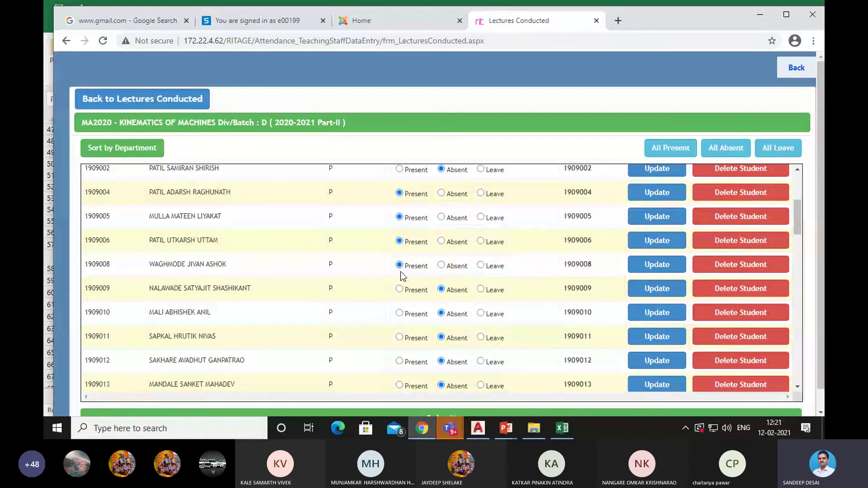
pyautogui.scroll(-2, 400, 272)
pyautogui.click(399, 232)
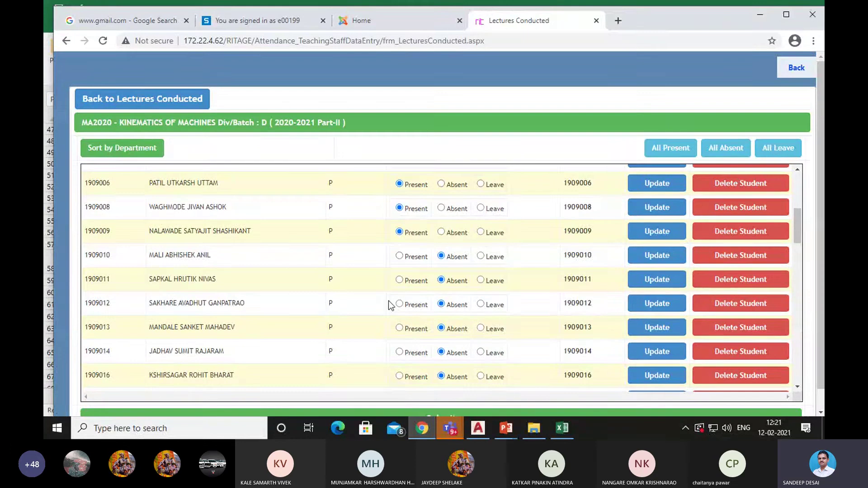
pyautogui.click(399, 256)
# Mark the 14th through 18th students in the attendance list Present, leaving the 13th Absent.
pyautogui.scroll(-1, 399, 256)
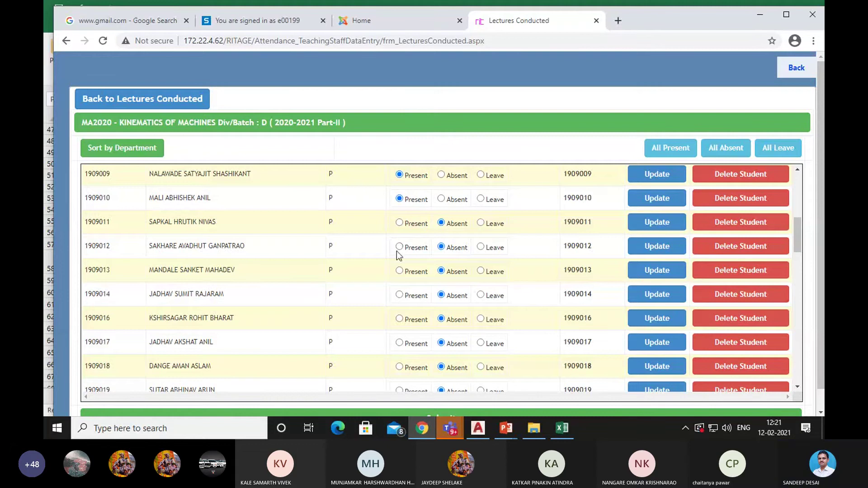
pyautogui.click(399, 247)
pyautogui.scroll(-1, 396, 251)
pyautogui.click(400, 214)
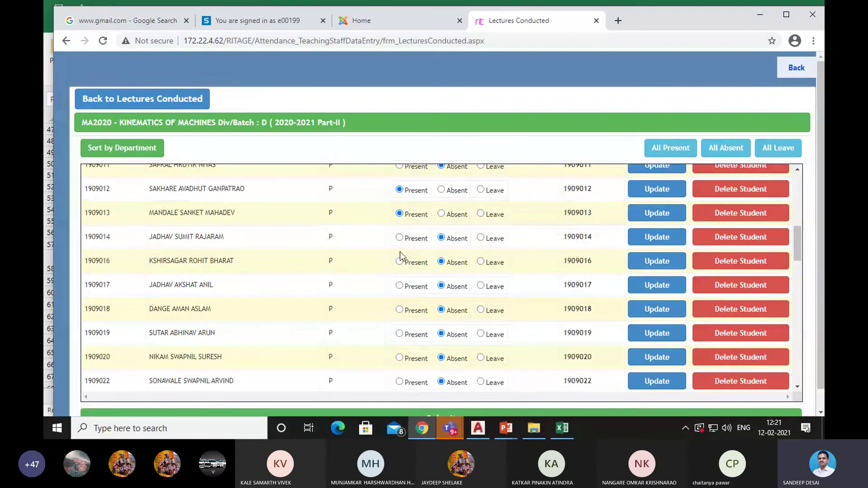
pyautogui.click(399, 238)
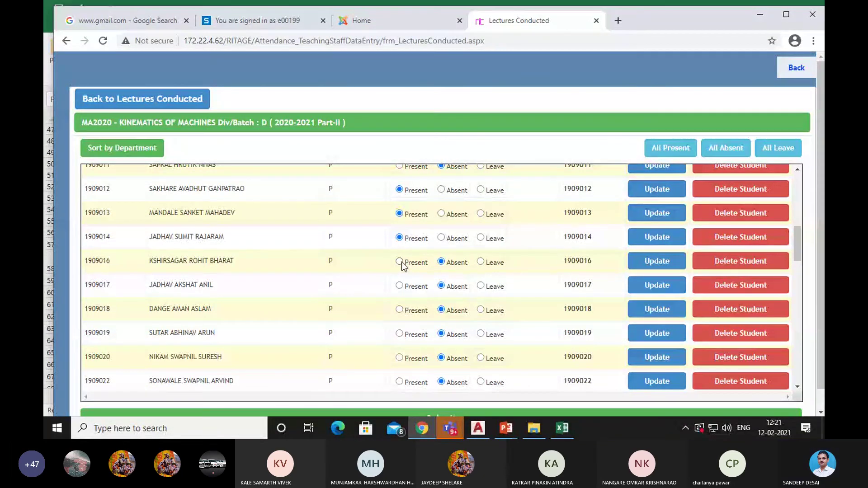
pyautogui.click(400, 262)
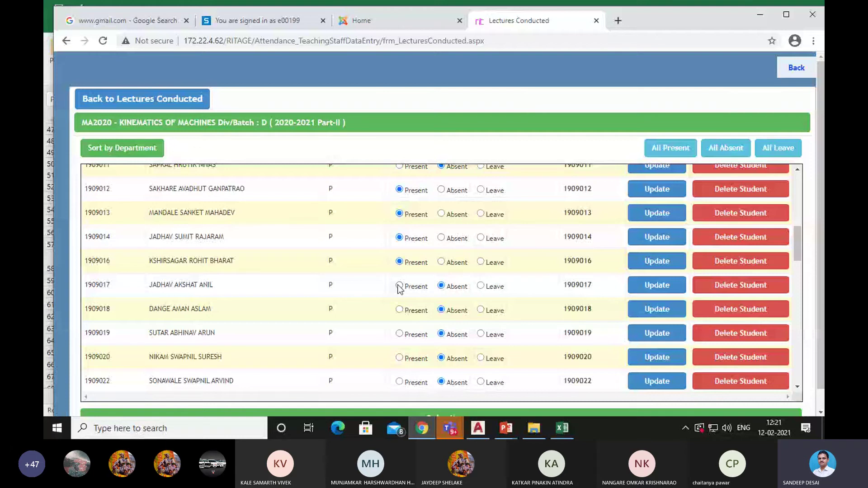
pyautogui.click(399, 285)
# Mark the 19th through 22nd students in the attendance list Present.
pyautogui.scroll(-1, 400, 288)
pyautogui.click(400, 252)
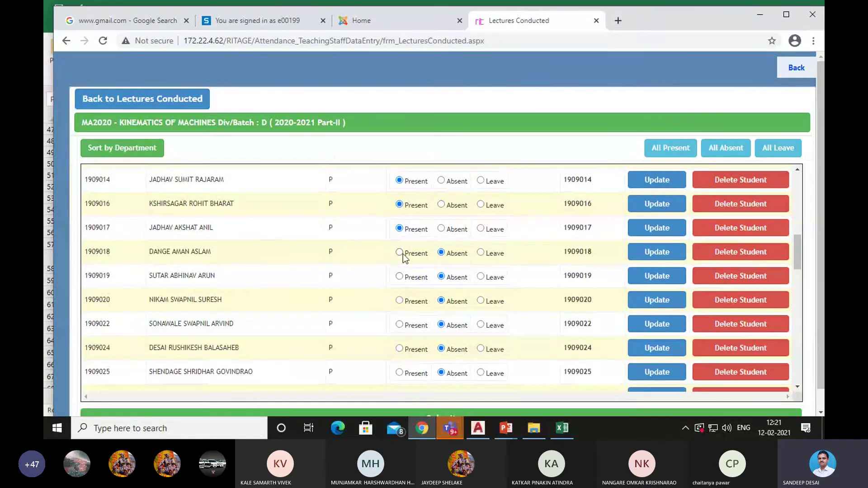
pyautogui.click(399, 276)
pyautogui.scroll(-1, 402, 299)
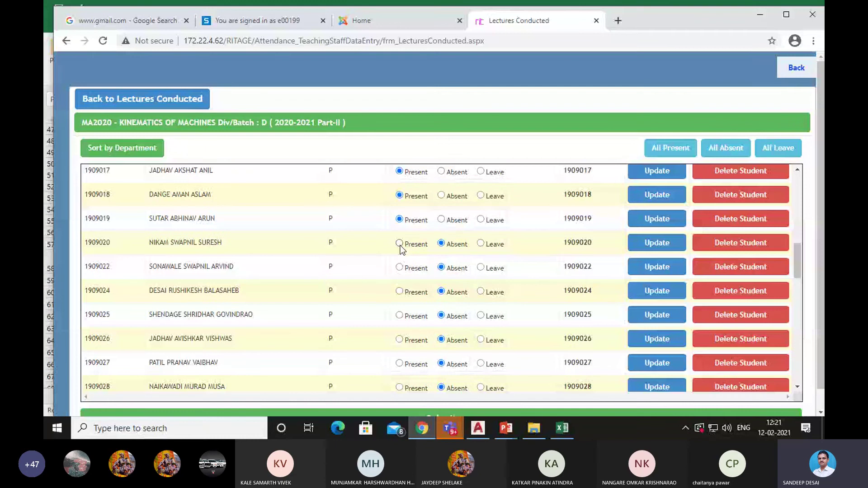
pyautogui.click(399, 244)
pyautogui.click(400, 267)
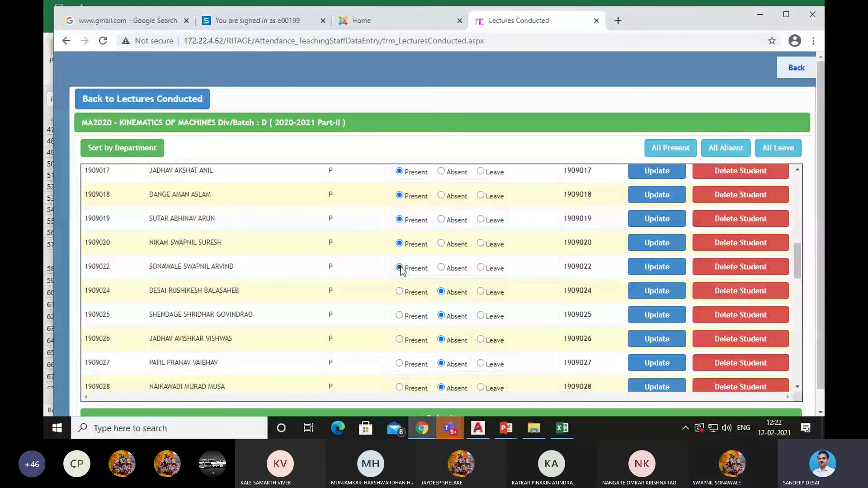
# Mark the 23rd, 25th and 26th students in the attendance list Present, skipping the 24th.
pyautogui.scroll(-1, 399, 253)
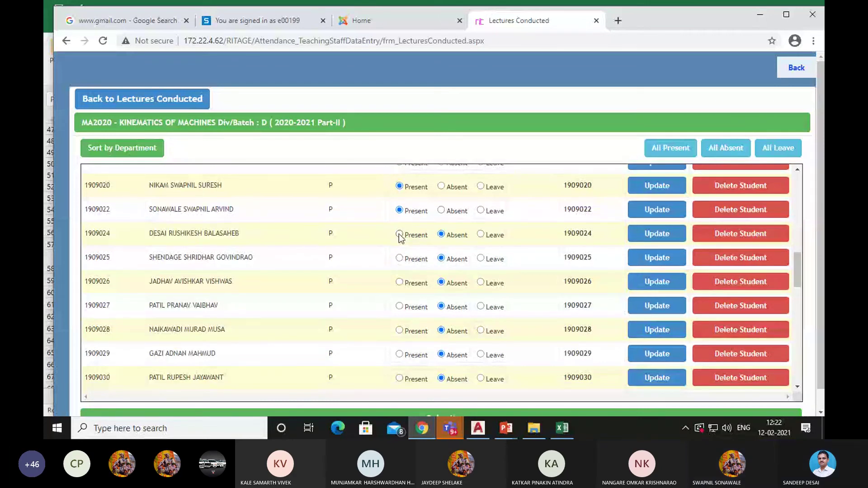
pyautogui.click(400, 234)
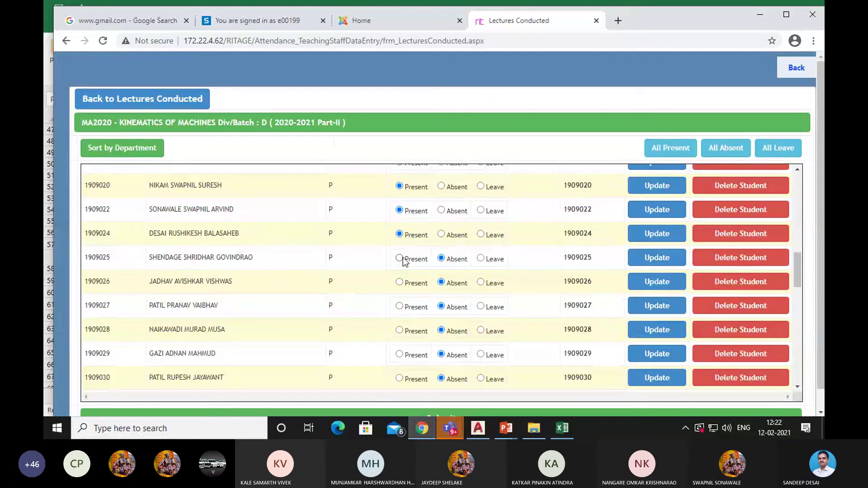
pyautogui.click(399, 282)
pyautogui.scroll(-1, 401, 248)
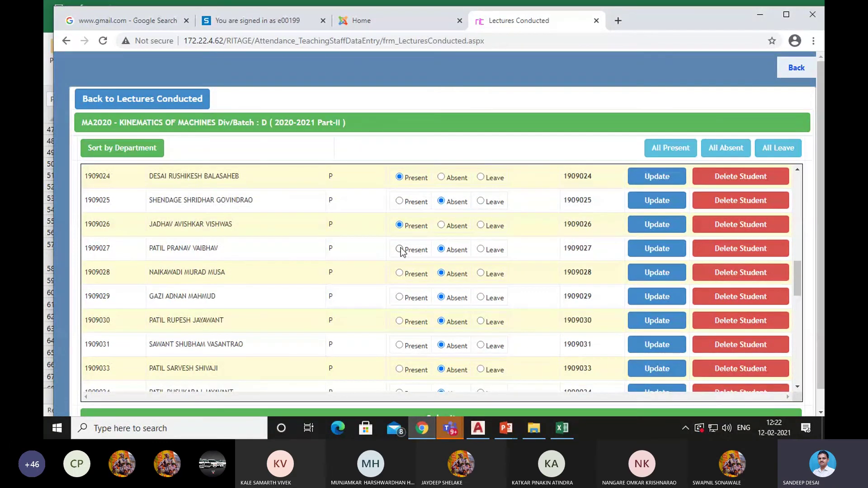
pyautogui.click(399, 249)
# Mark the 29th, 30th and 31st students in the attendance list Present.
pyautogui.scroll(-1, 401, 258)
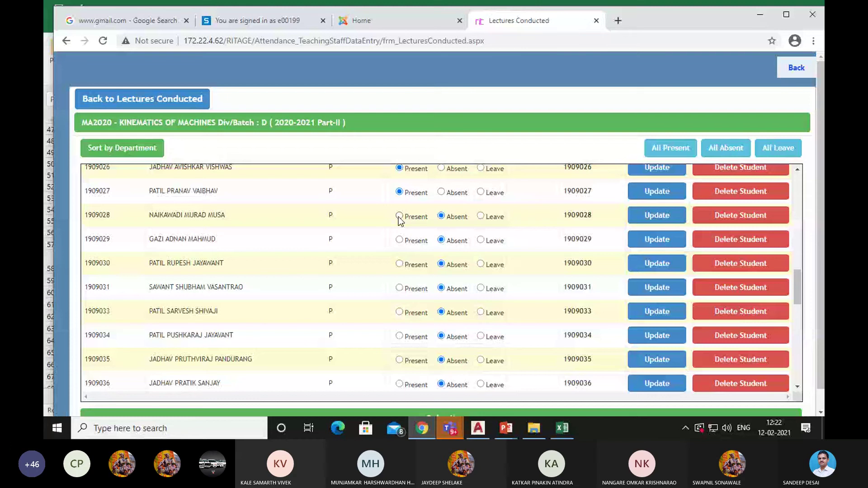
pyautogui.scroll(-1, 399, 220)
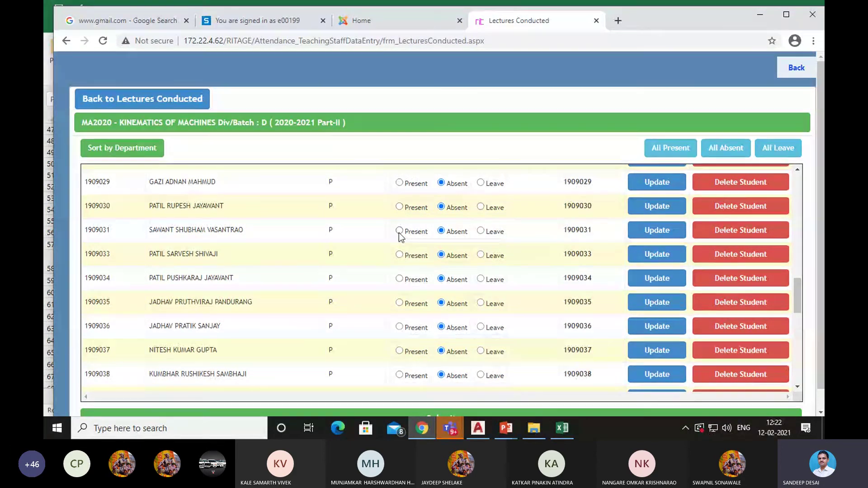
pyautogui.click(400, 208)
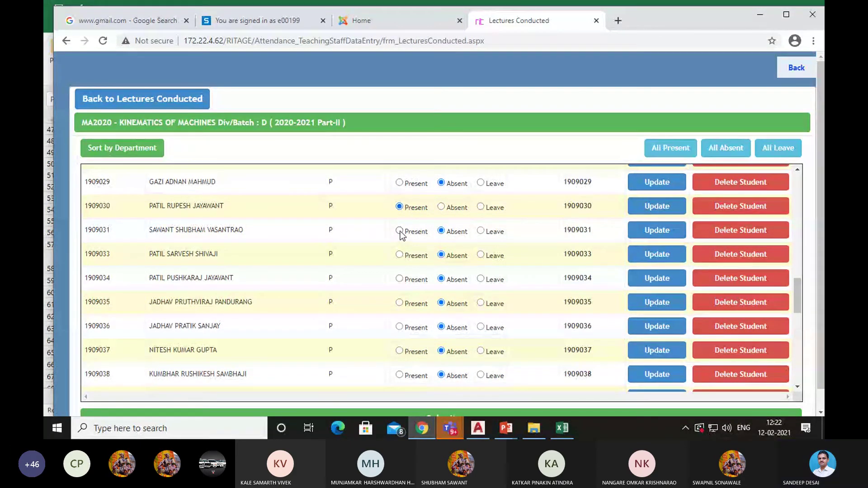
pyautogui.click(399, 232)
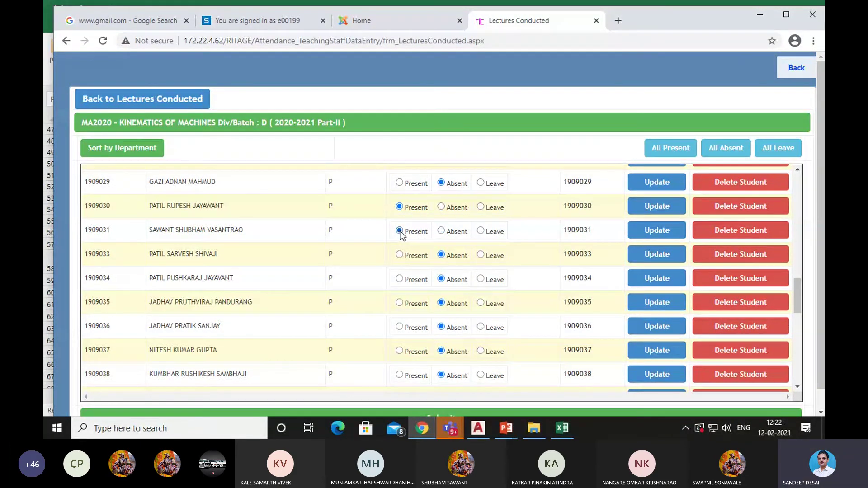
pyautogui.click(400, 256)
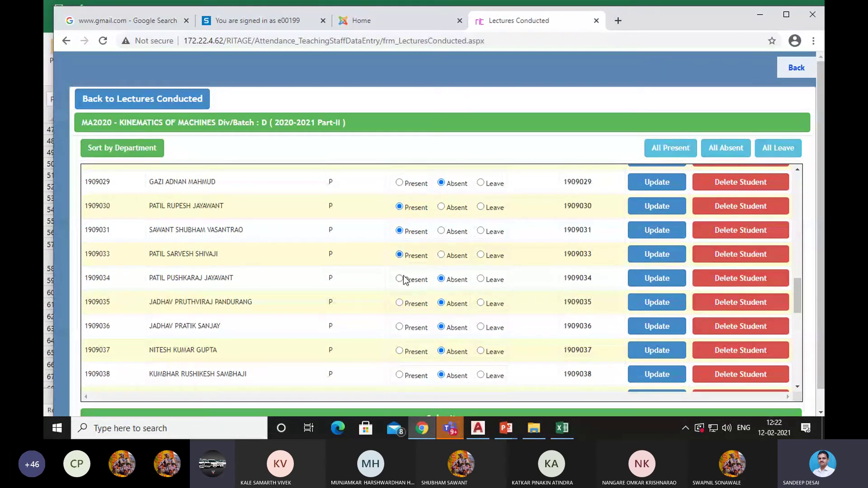
# Mark the 34th student and the 36th through 38th students in the attendance list Present, skipping the 35th.
pyautogui.scroll(-1, 404, 280)
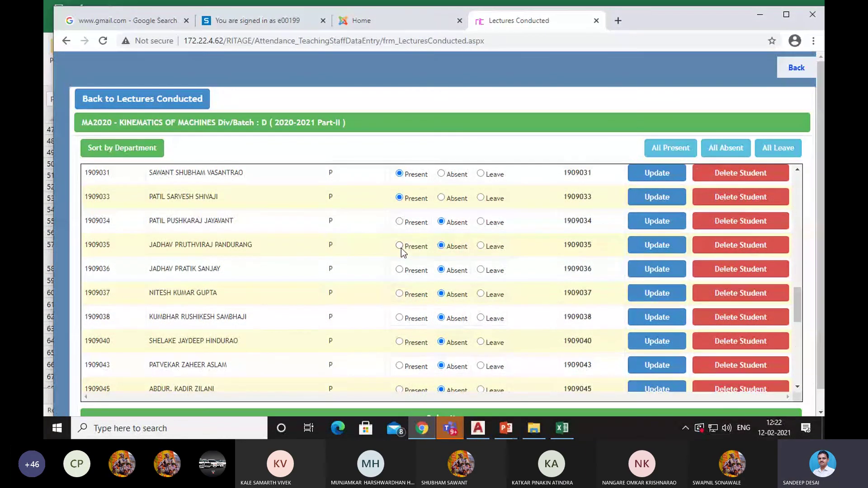
pyautogui.scroll(-1, 401, 247)
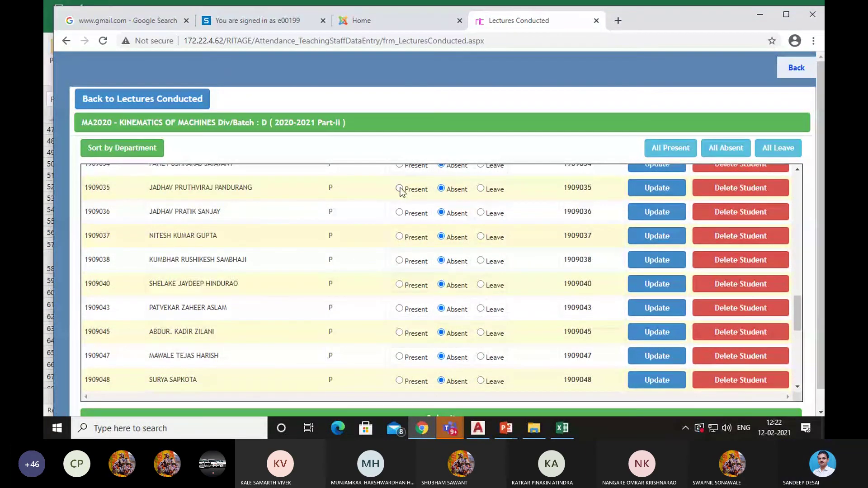
pyautogui.click(399, 212)
pyautogui.scroll(-1, 399, 237)
pyautogui.click(399, 234)
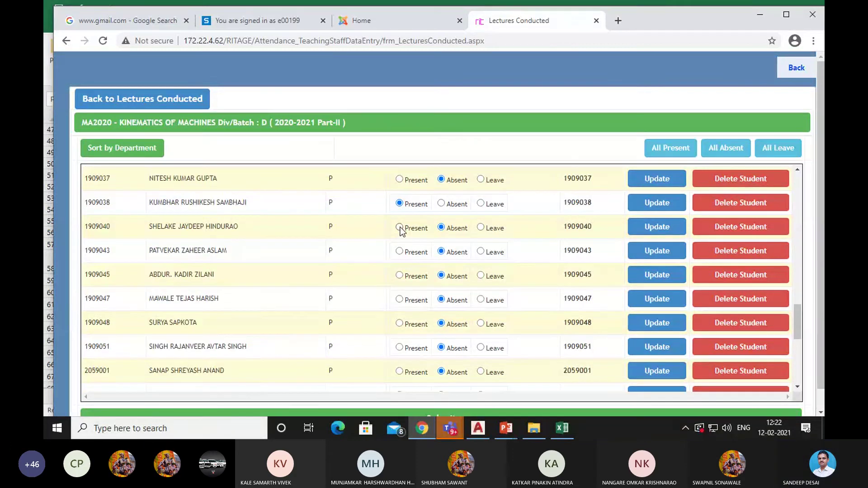
pyautogui.click(399, 227)
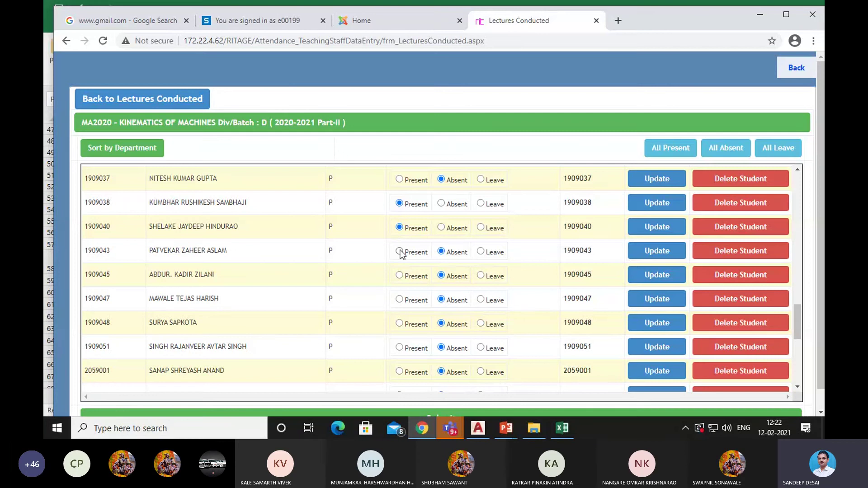
pyautogui.click(399, 252)
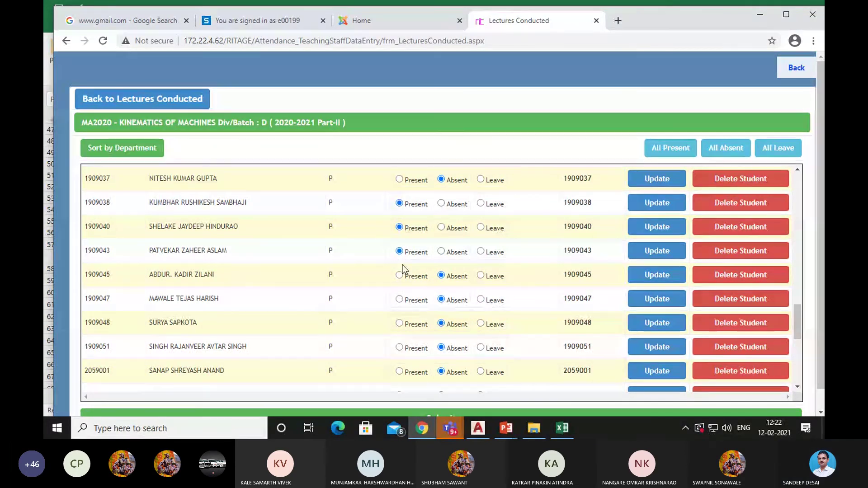
pyautogui.scroll(-1, 403, 277)
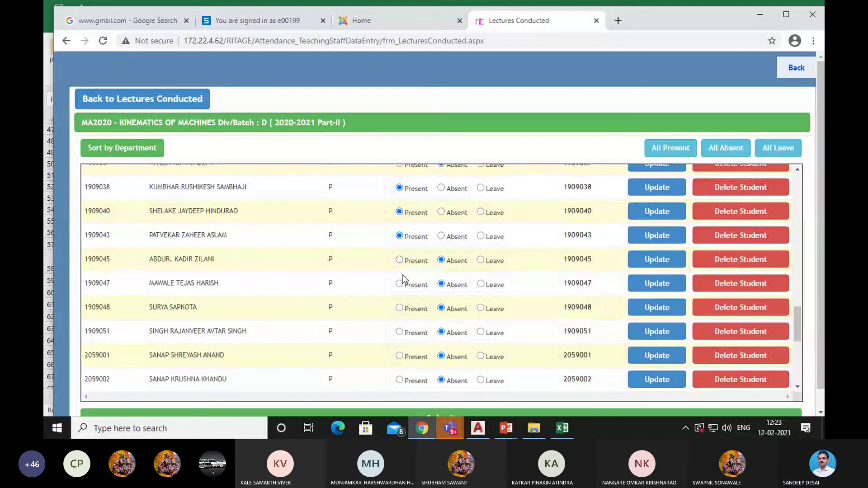
# Mark the 45th, 46th and 47th students in the attendance list Present, skipping the 39th through 44th.
pyautogui.scroll(-2, 402, 266)
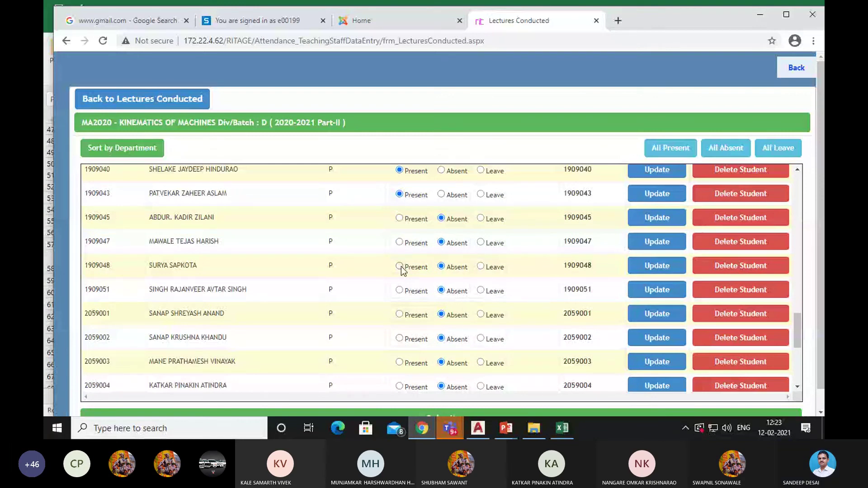
pyautogui.scroll(-2, 402, 254)
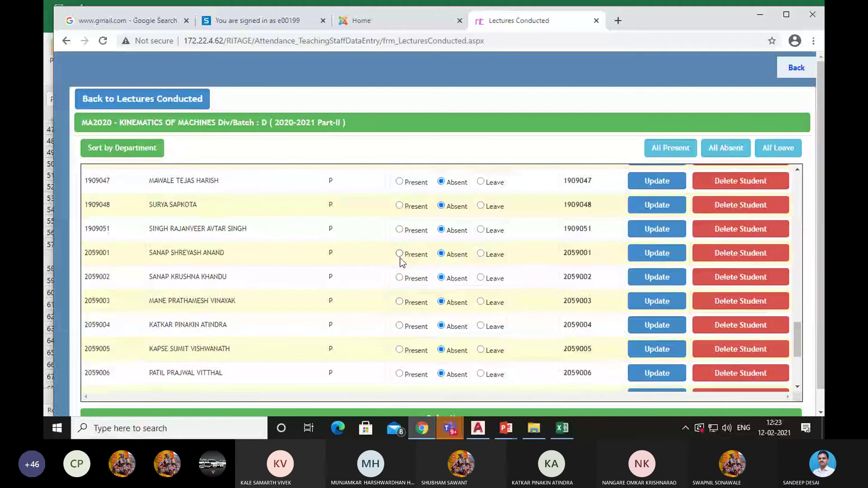
pyautogui.scroll(-2, 401, 253)
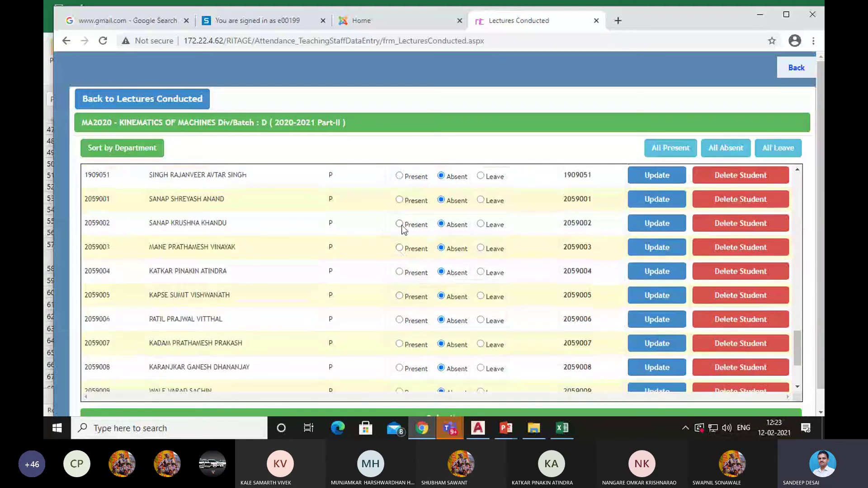
pyautogui.scroll(-2, 402, 228)
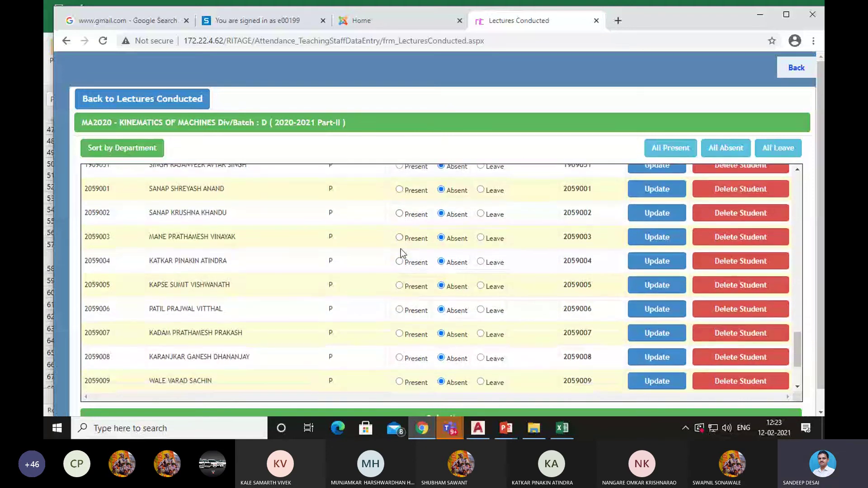
pyautogui.click(399, 191)
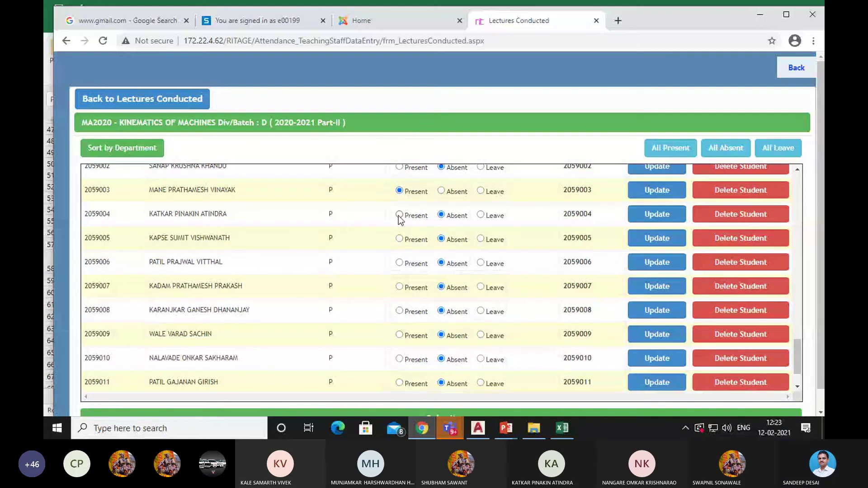
pyautogui.click(399, 240)
pyautogui.scroll(-1, 407, 251)
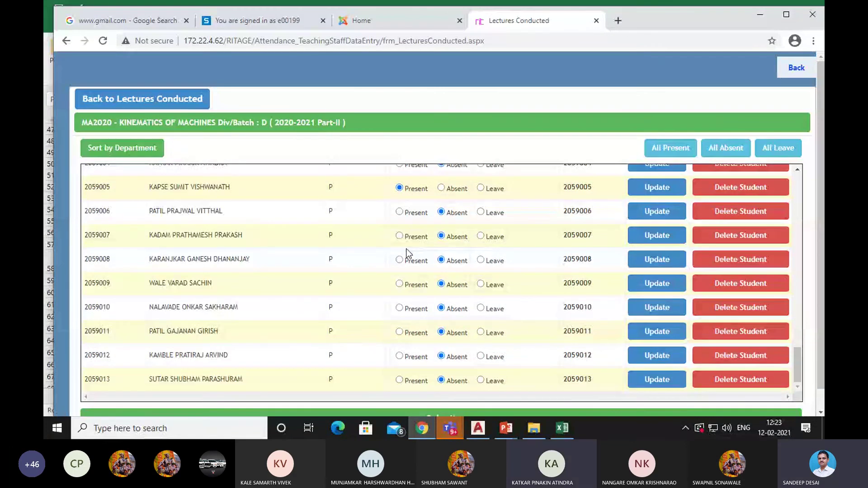
pyautogui.scroll(1, 400, 216)
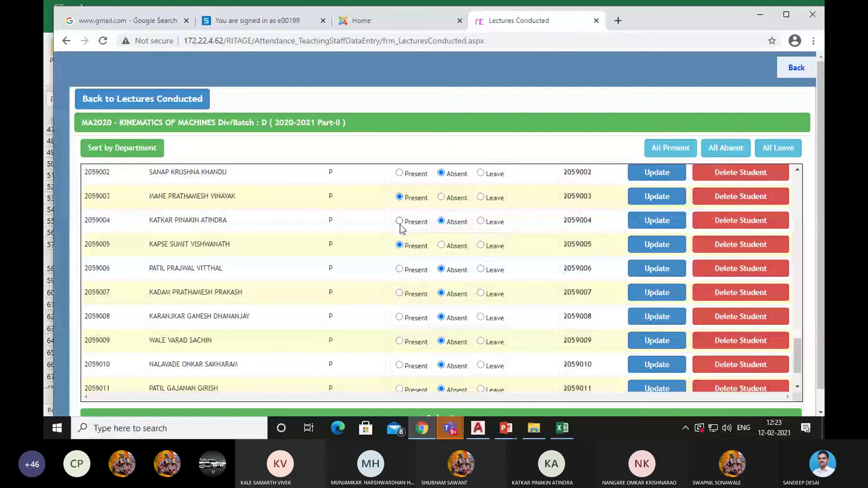
pyautogui.click(400, 221)
# Mark the 50th, 52nd, 54th and 55th students in the attendance list Present and submit the list.
pyautogui.scroll(-1, 402, 223)
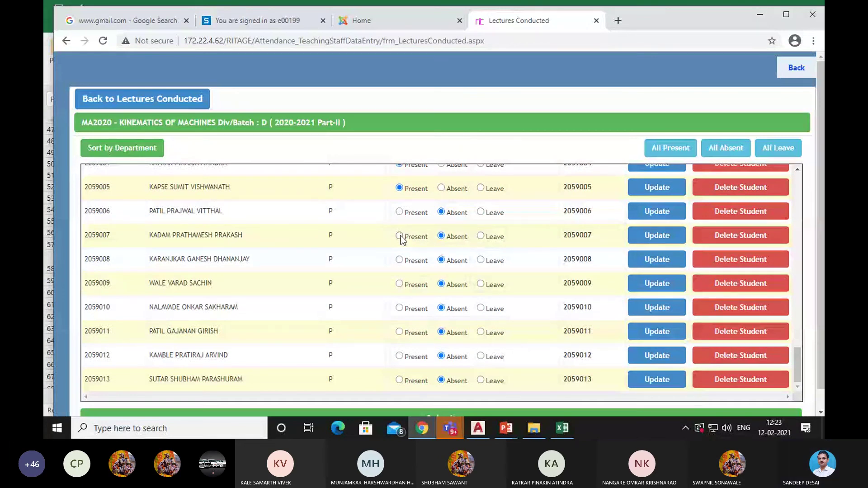
pyautogui.click(400, 261)
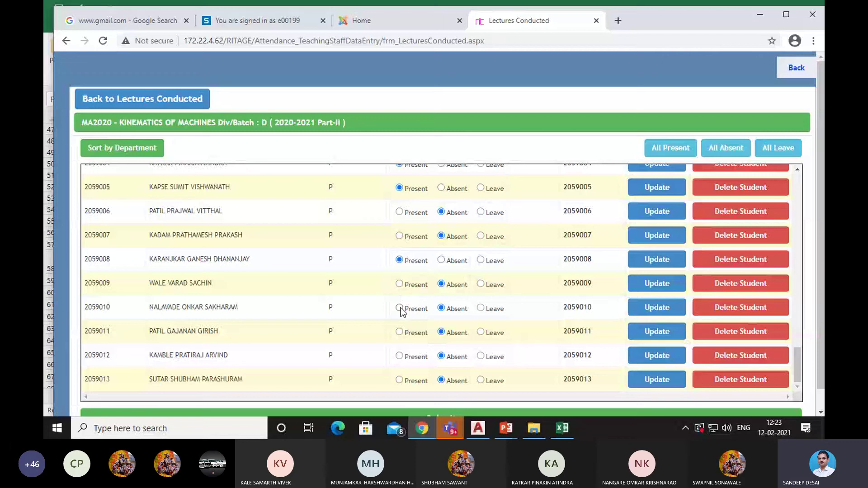
pyautogui.click(399, 308)
pyautogui.scroll(-1, 405, 322)
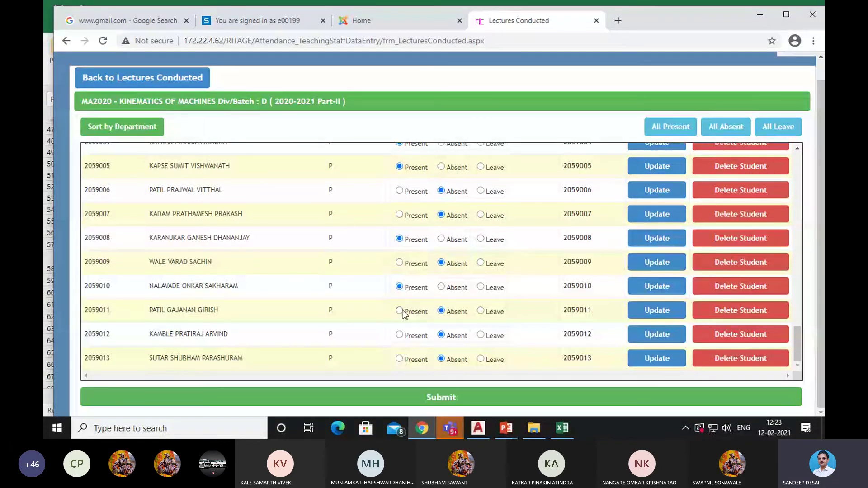
pyautogui.click(400, 335)
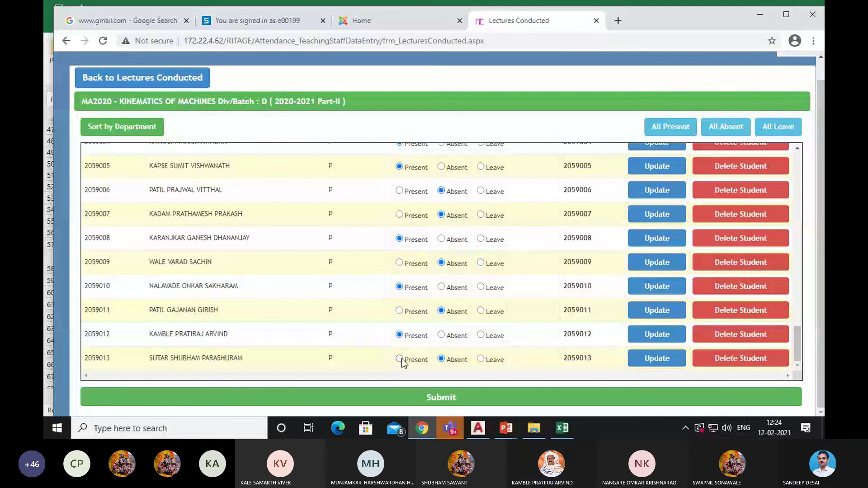
pyautogui.click(400, 359)
# Reopen the attendance list of the 12/02/2021 lecture from 11:20 am to 12:20 pm and submit it again.
pyautogui.moveTo(558, 430)
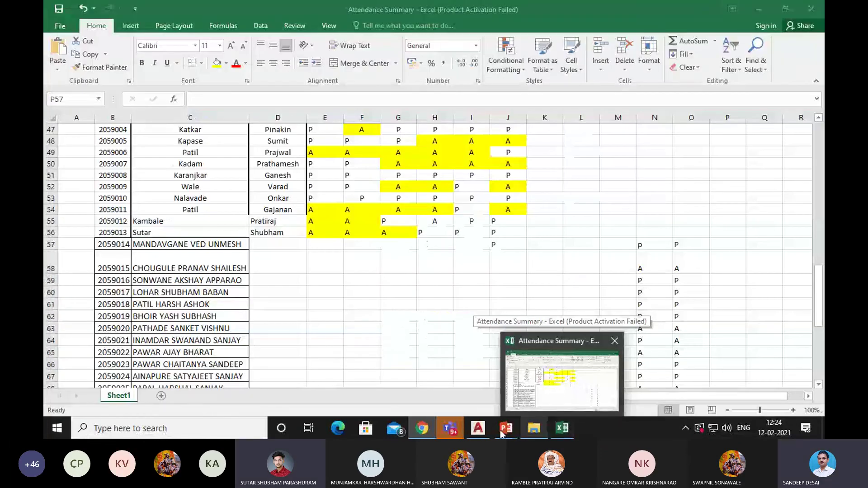
pyautogui.moveTo(451, 429)
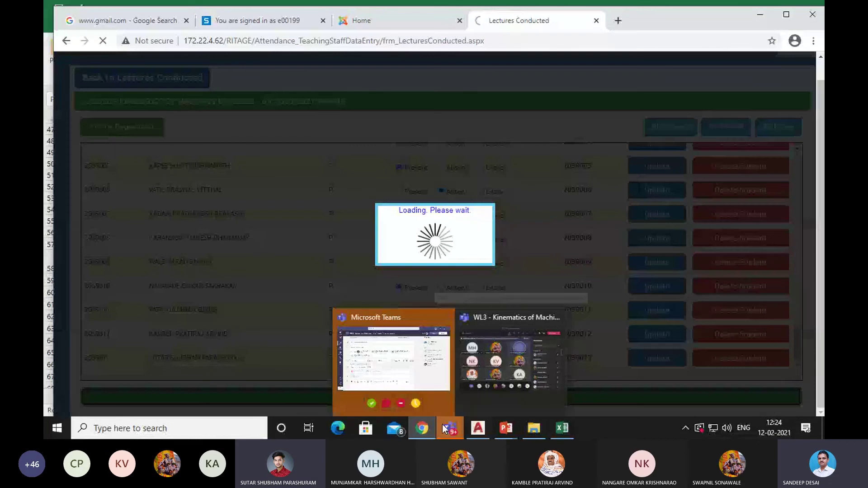
pyautogui.moveTo(424, 429)
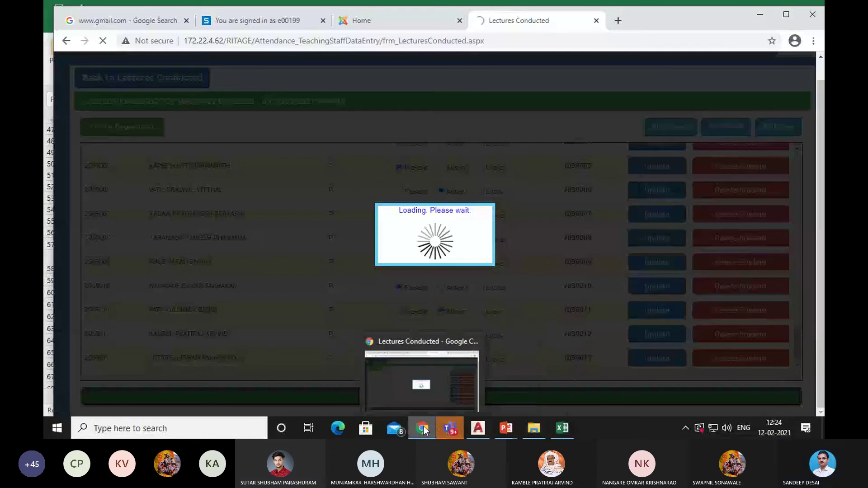
pyautogui.click(423, 430)
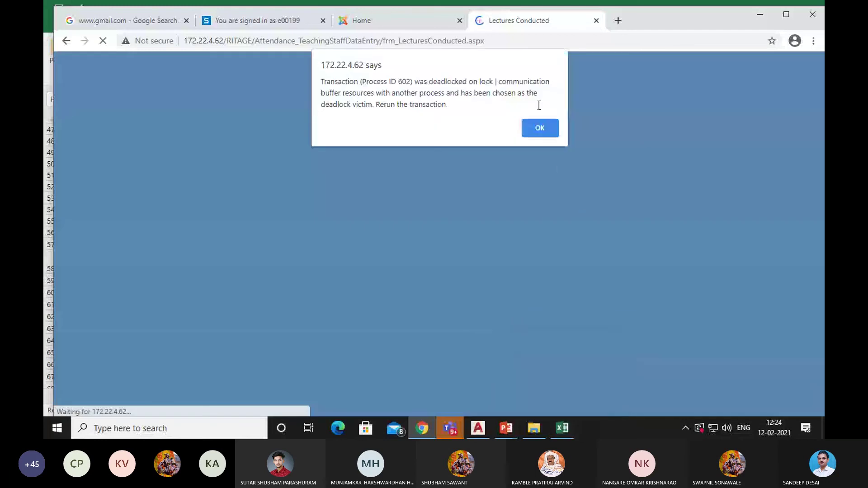
pyautogui.click(542, 128)
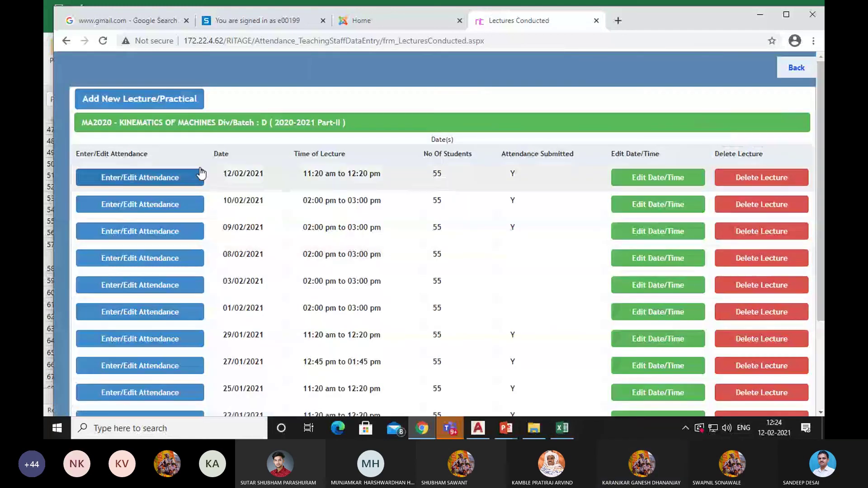
pyautogui.click(168, 186)
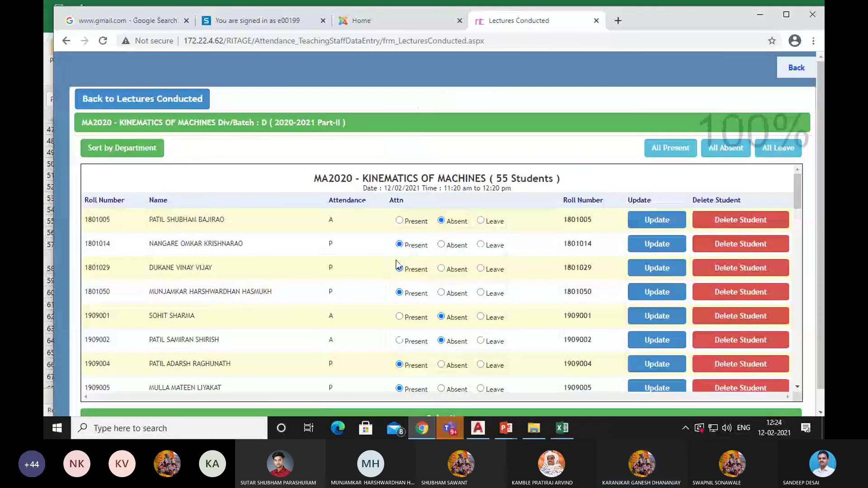
pyautogui.scroll(-20, 396, 261)
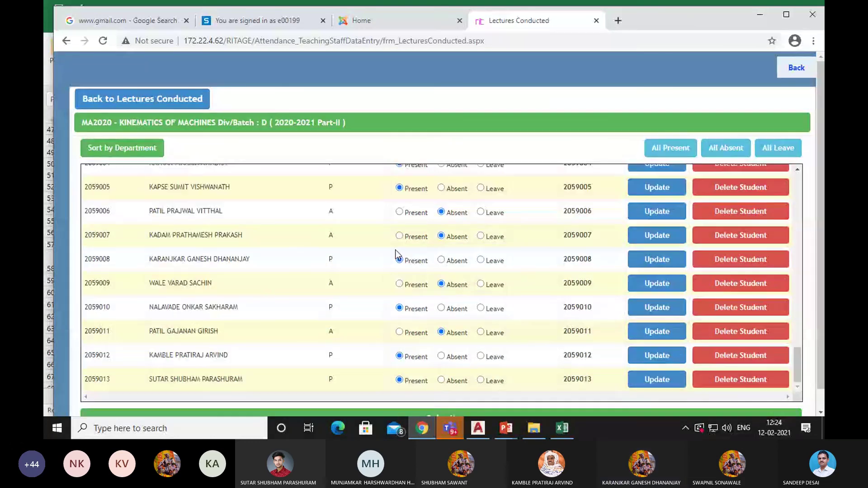
pyautogui.scroll(-1, 396, 254)
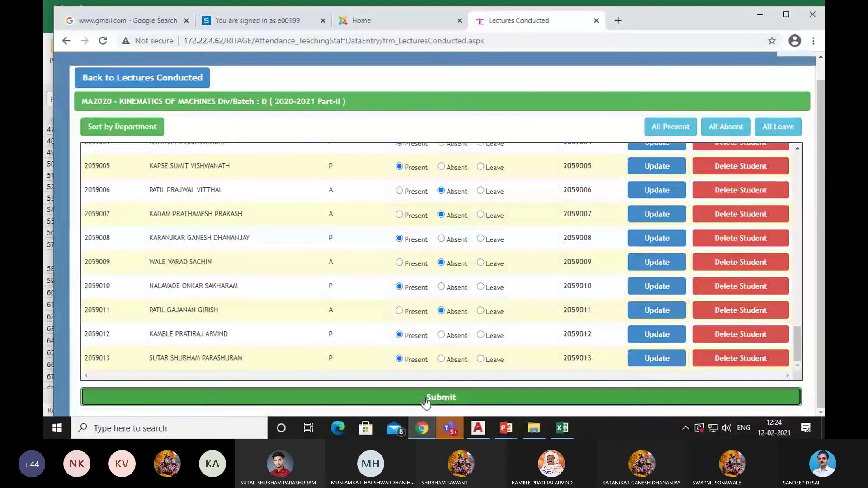
pyautogui.click(426, 397)
# Switch to the Attendance Summary workbook in Excel and enter p in cell P57 and A in cells P58 through P60.
pyautogui.click(562, 428)
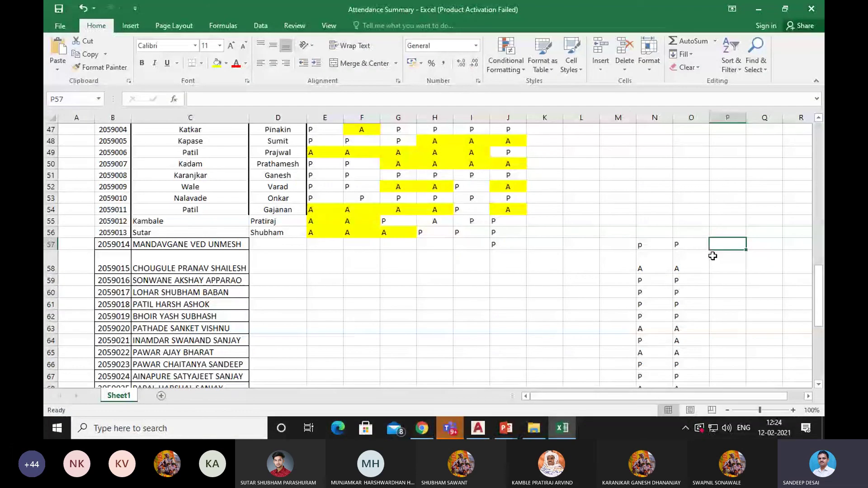
pyautogui.write('p')
pyautogui.press('Return')
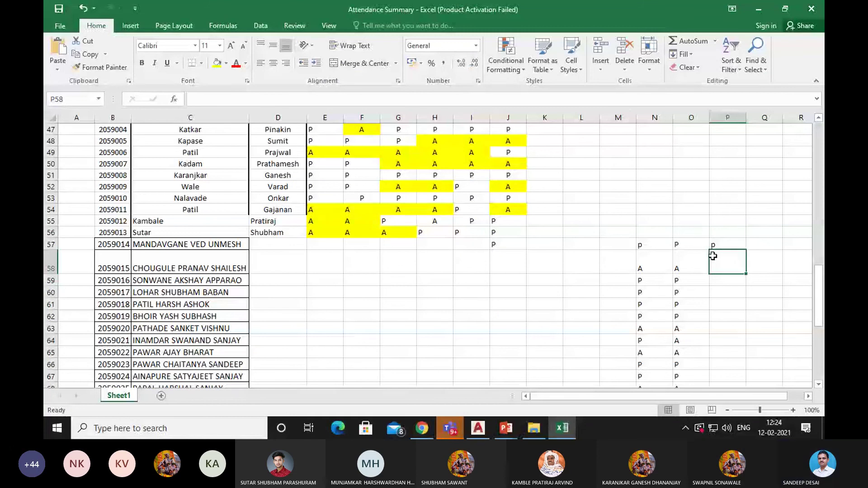
pyautogui.doubleClick(713, 256)
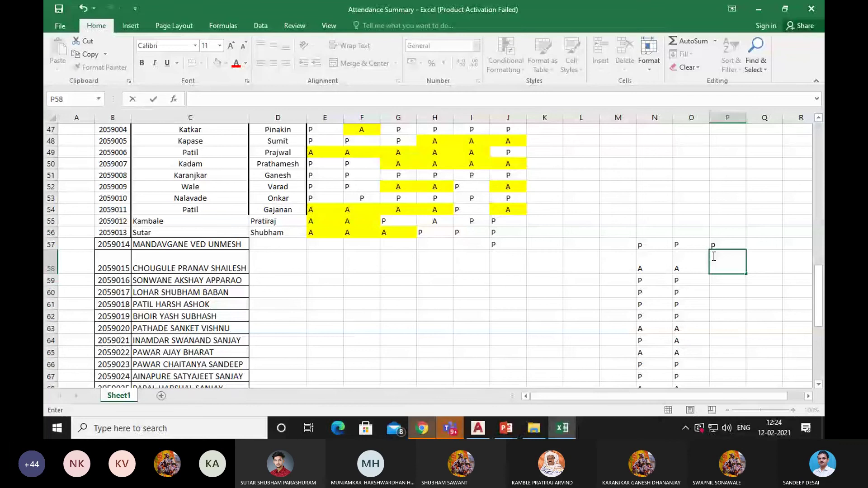
pyautogui.write('A')
pyautogui.press('Return')
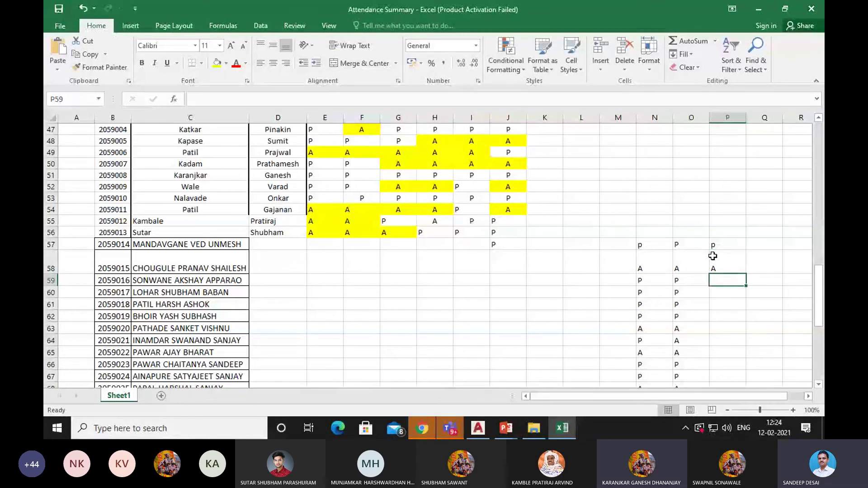
pyautogui.write('A')
pyautogui.press('Return')
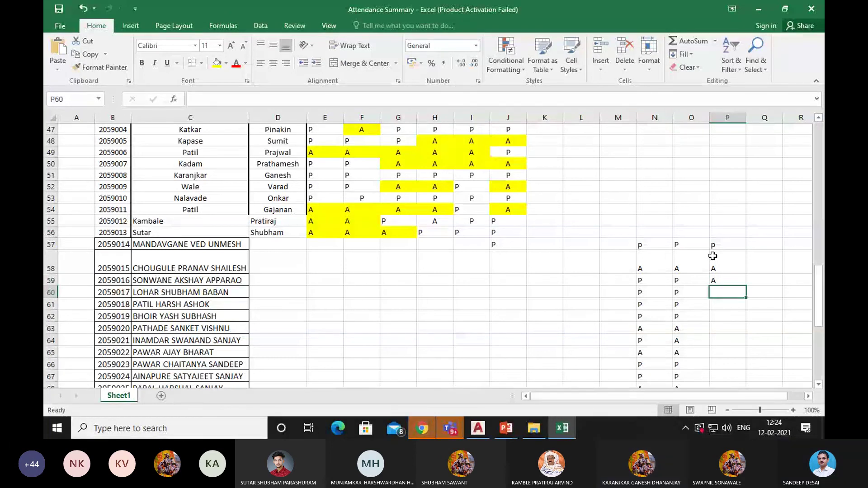
pyautogui.write('A')
pyautogui.press('Return')
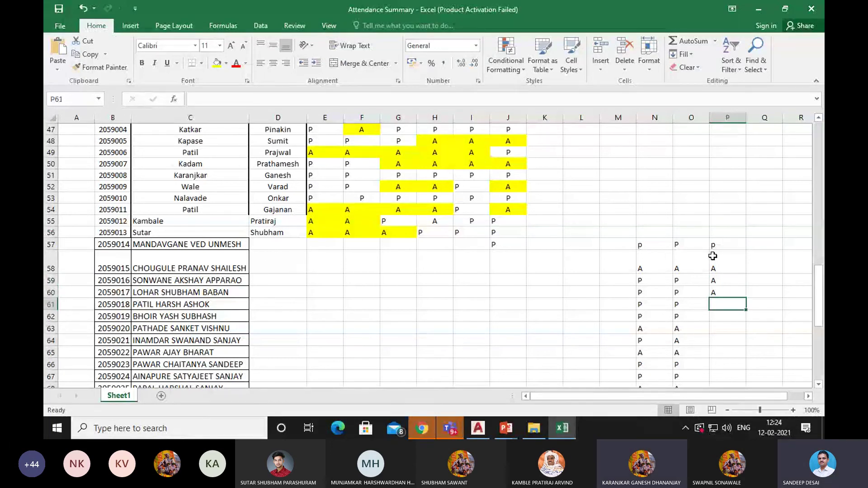
# Enter P in cells P61 and P62 to record the next two students' attendance.
pyautogui.write('A')
pyautogui.press('Return')
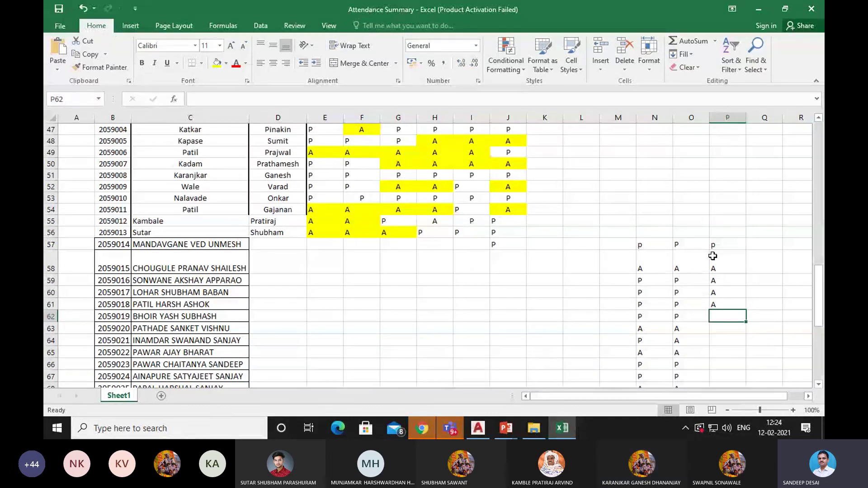
pyautogui.write('P')
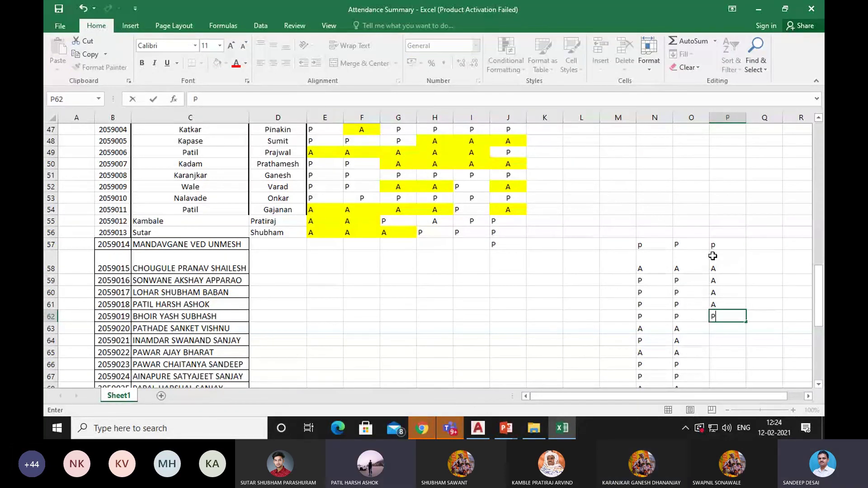
pyautogui.press('Up')
pyautogui.write('P')
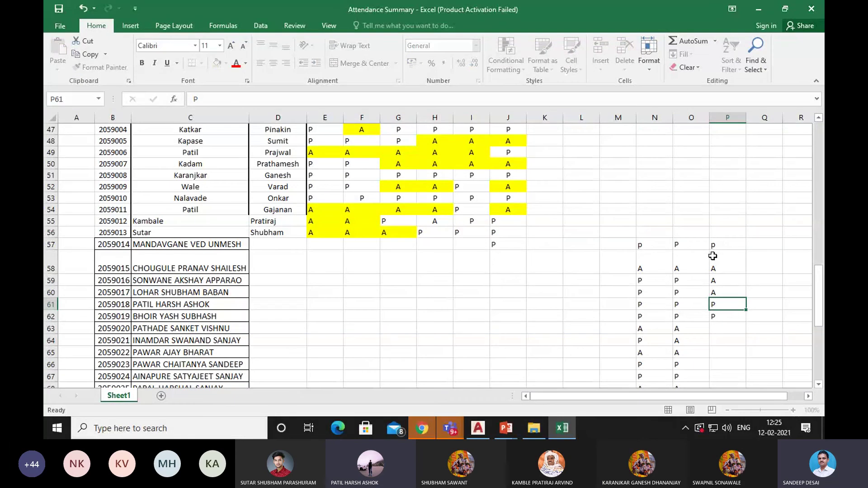
pyautogui.press('Down')
pyautogui.press('Down')
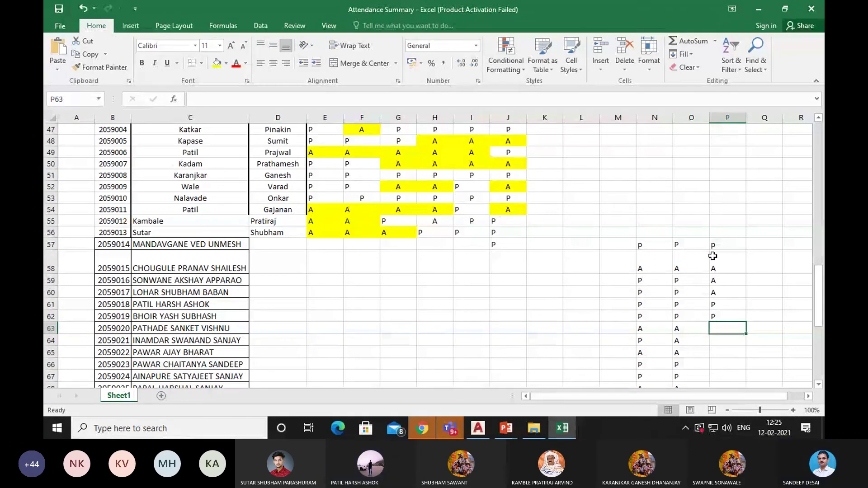
# Enter A in cells P63 through P65 to record three absent students.
pyautogui.write('A')
pyautogui.press('Return')
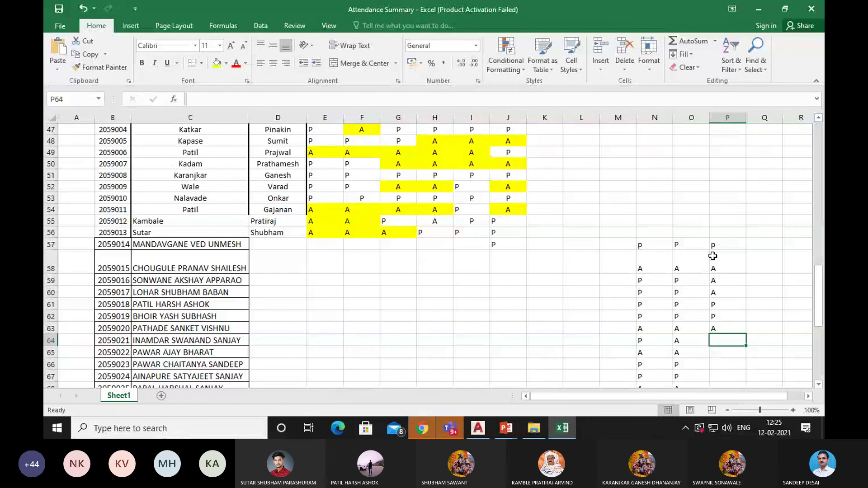
pyautogui.write('A')
pyautogui.press('Return')
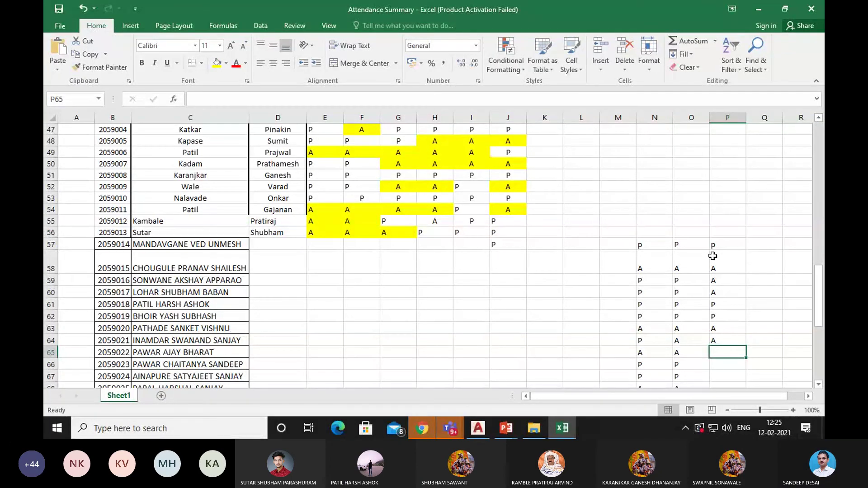
pyautogui.write('A')
pyautogui.press('Return')
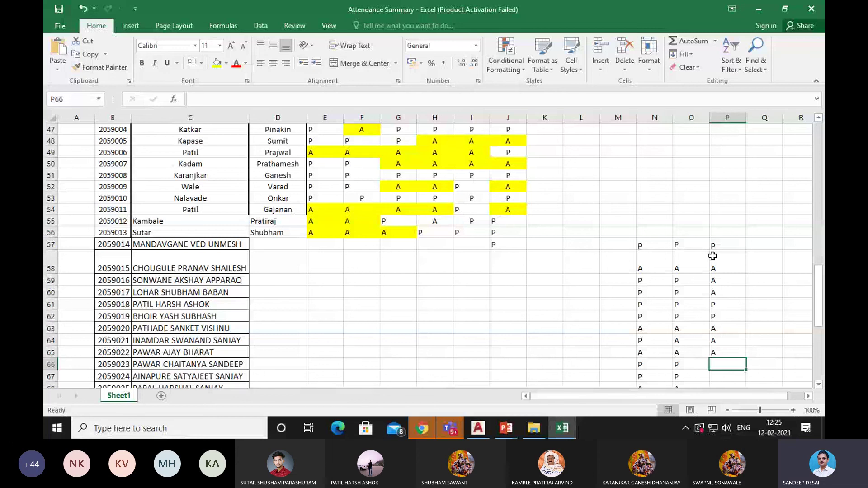
# Enter P in cells P66 and P67 and A in cell P68.
pyautogui.write('P')
pyautogui.press('Return')
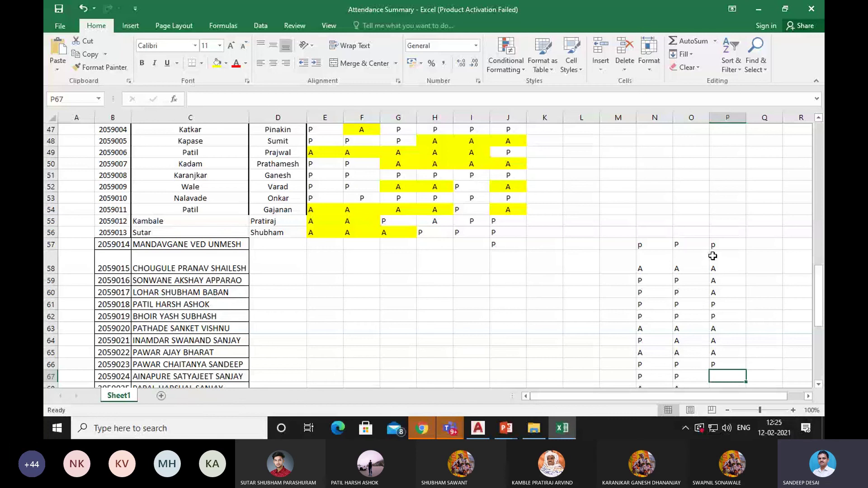
pyautogui.write('P')
pyautogui.press('Return')
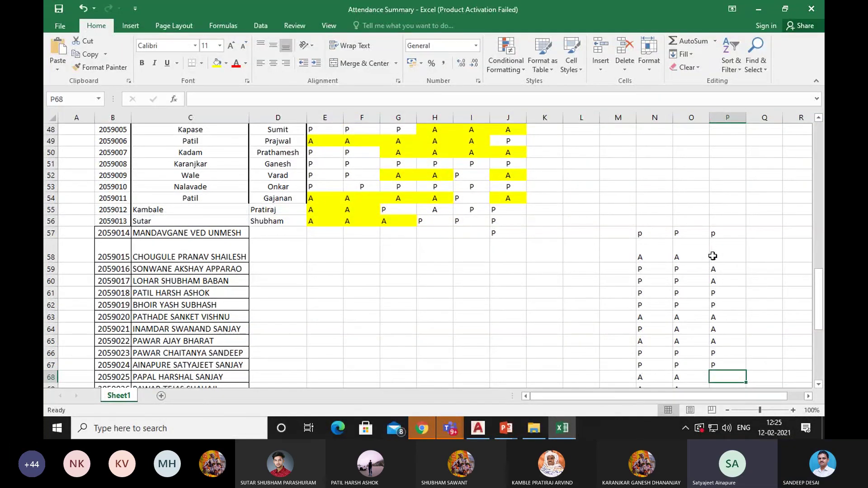
pyautogui.write('A')
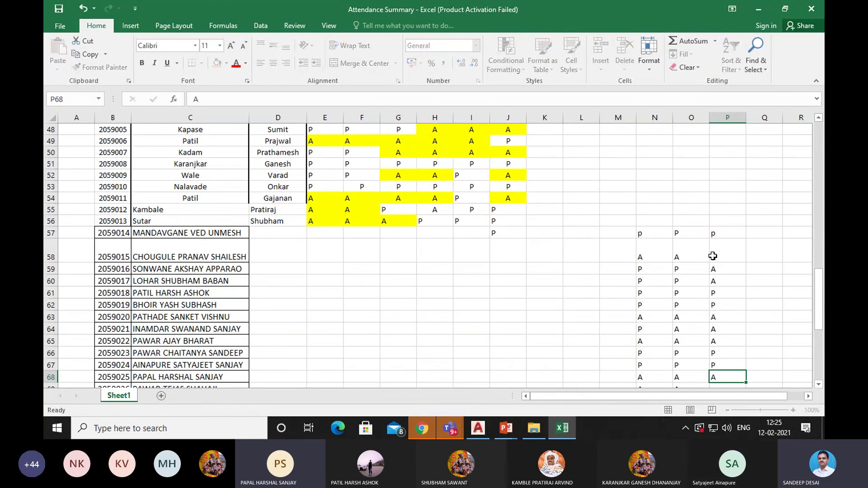
# Change the attendance mark in cell P68 to P and enter A in cell P69.
pyautogui.press('Return')
pyautogui.press('Up')
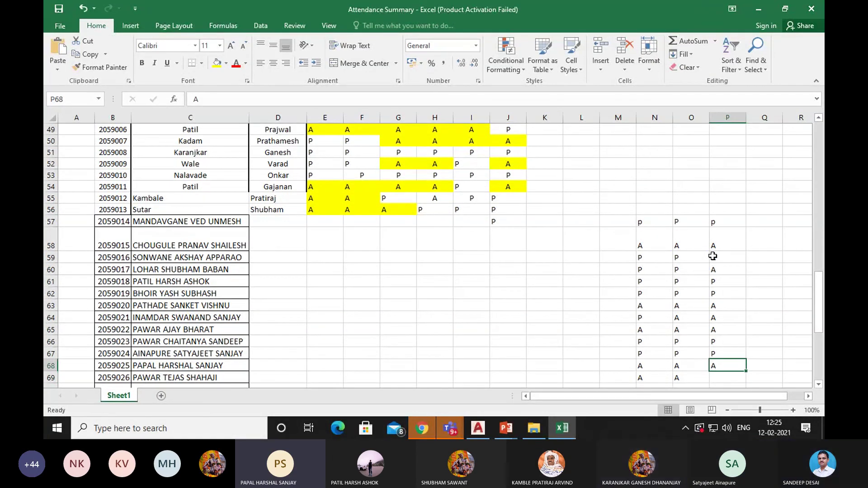
pyautogui.write('P')
pyautogui.press('Return')
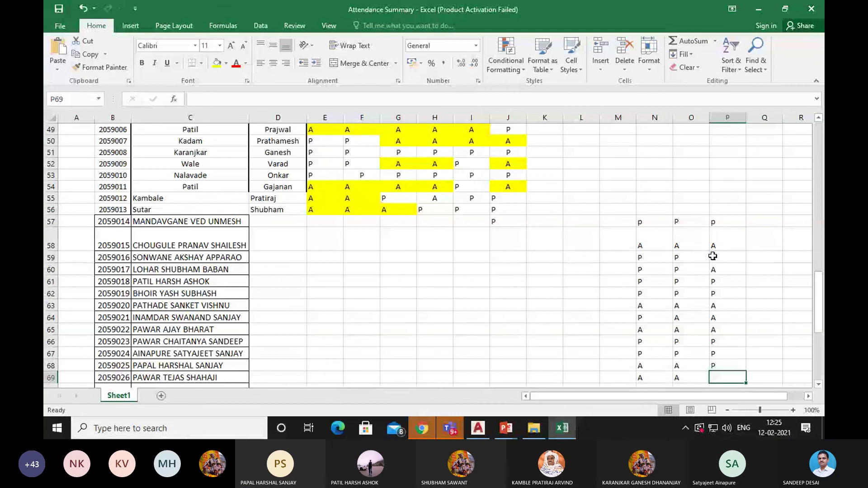
pyautogui.write('A')
pyautogui.press('Return')
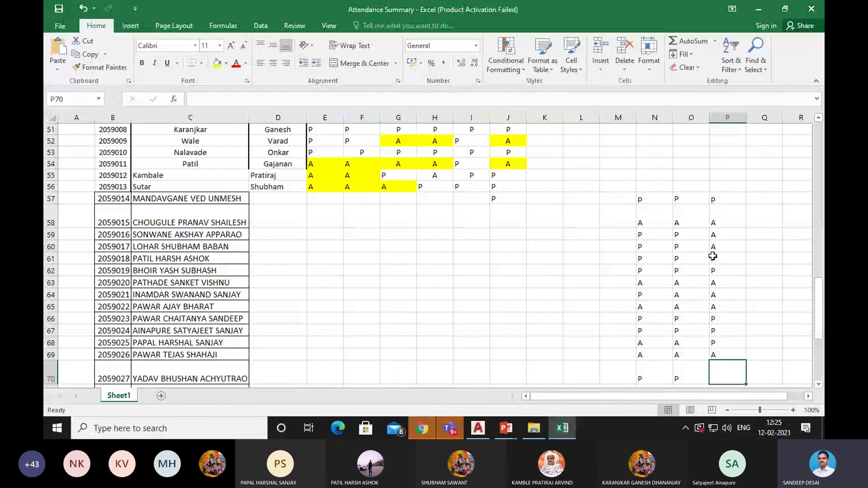
# Enter P in cell P70 and A in cells P71 and P72.
pyautogui.write('P')
pyautogui.press('Return')
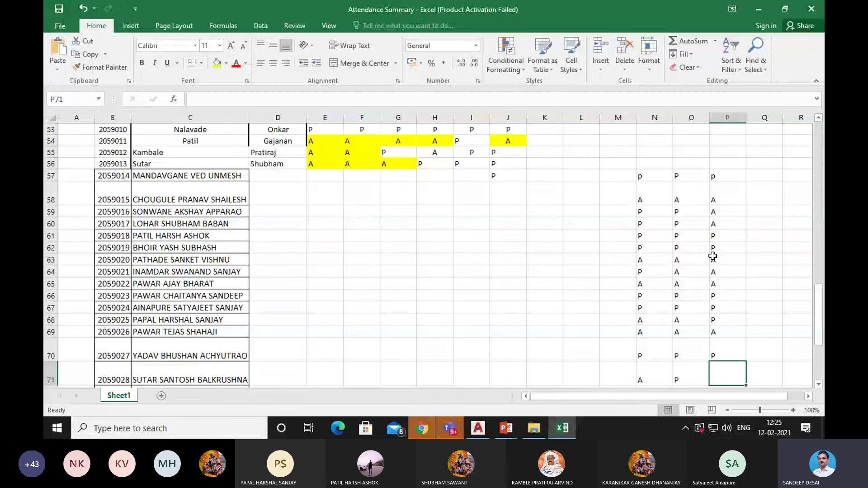
pyautogui.write('A')
pyautogui.press('Return')
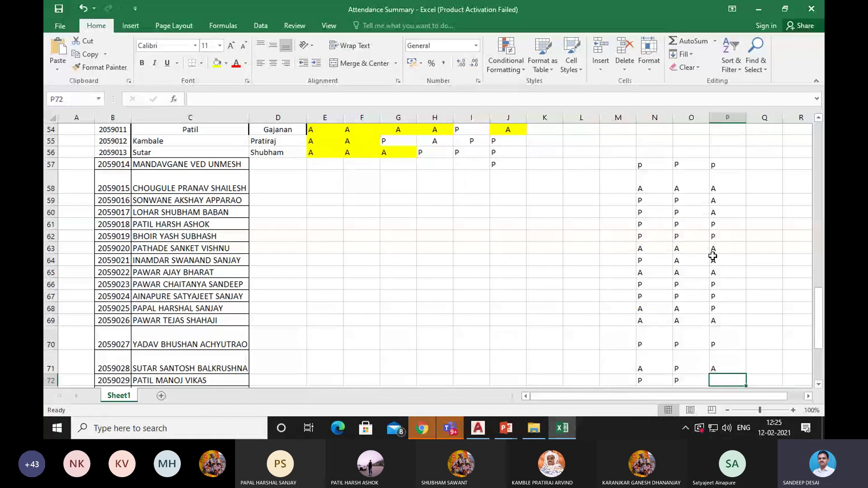
pyautogui.write('A')
pyautogui.press('Return')
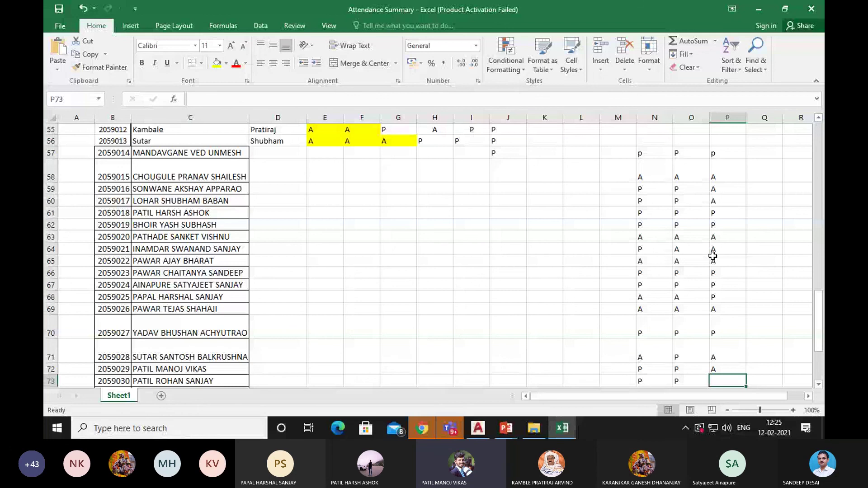
# Mark P in cells P73 and P74 and A in cell P75.
pyautogui.write('P')
pyautogui.press('Return')
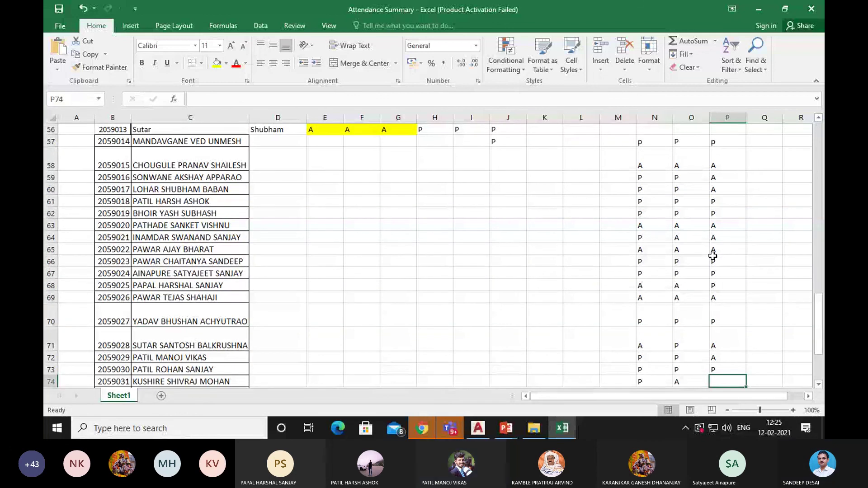
pyautogui.write('P')
pyautogui.press('Return')
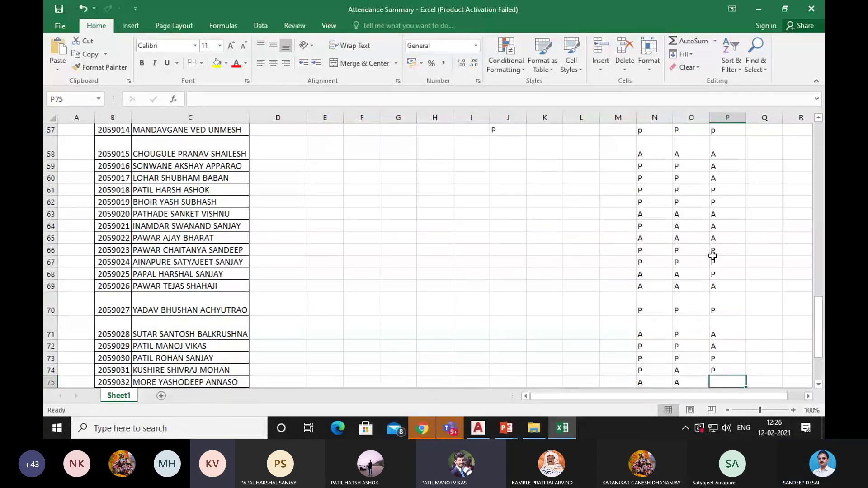
pyautogui.write('A')
pyautogui.press('Return')
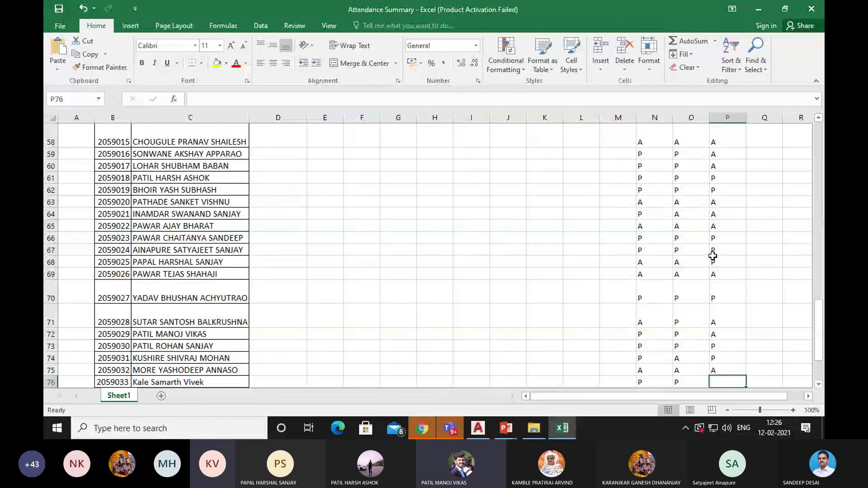
# Record P in cell P76, A in cell P77 and P in cell P78.
pyautogui.write('P')
pyautogui.press('Return')
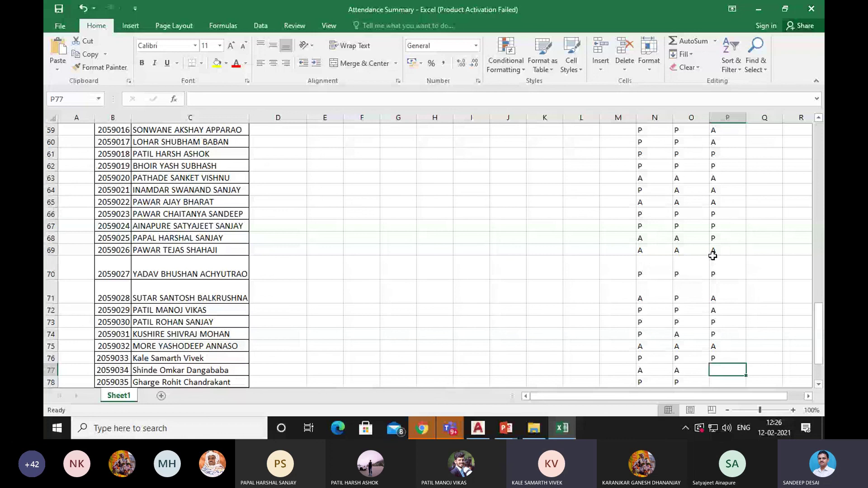
pyautogui.write('A')
pyautogui.press('Return')
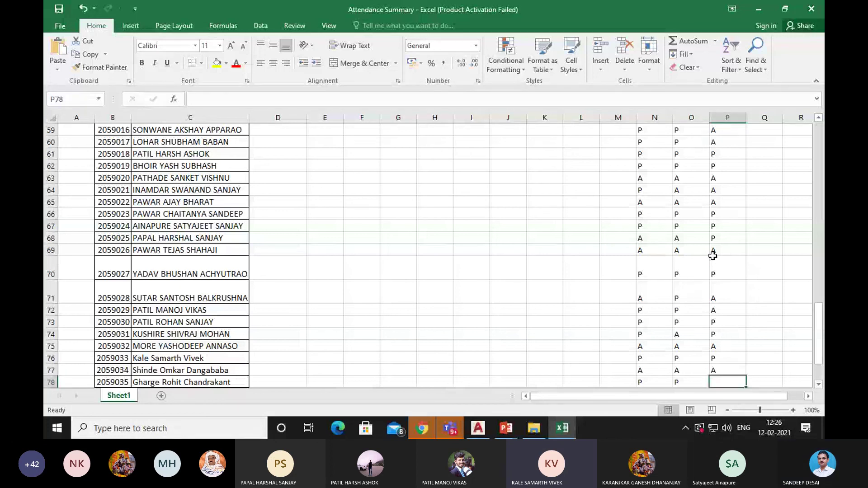
pyautogui.write('P')
pyautogui.press('Return')
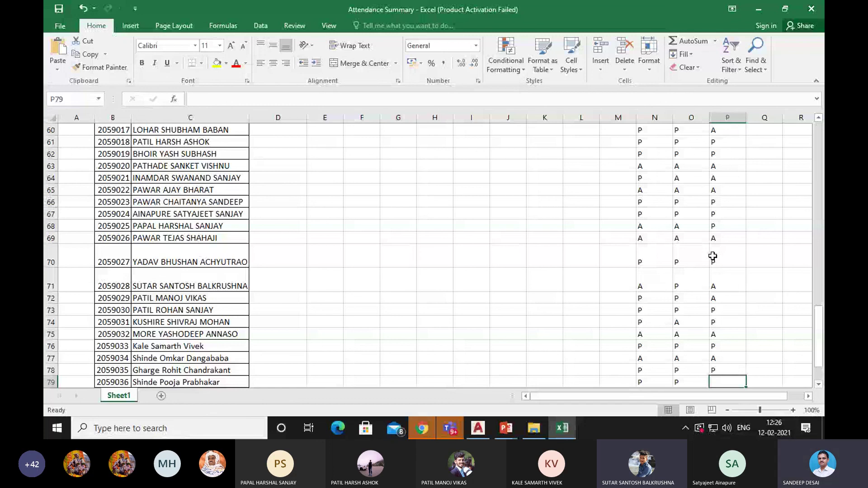
# Enter A in cell P79 and P in cell P80.
pyautogui.write('A')
pyautogui.press('Return')
pyautogui.write('A')
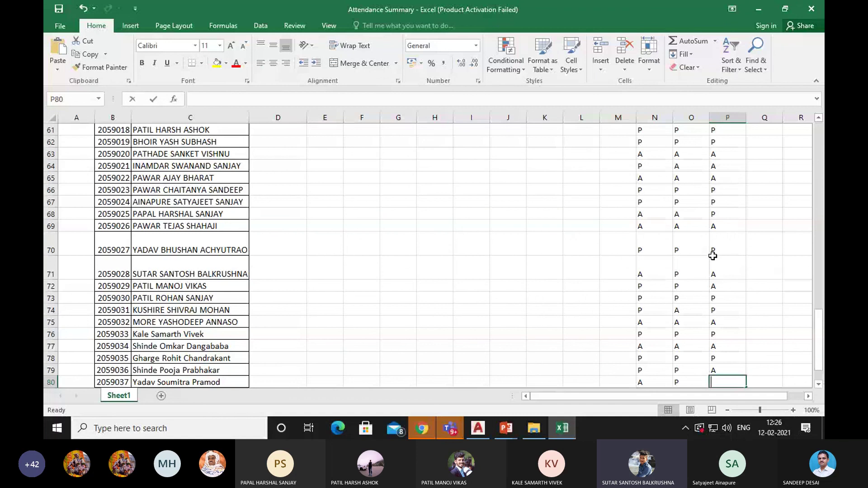
pyautogui.press('BackSpace')
pyautogui.write('P')
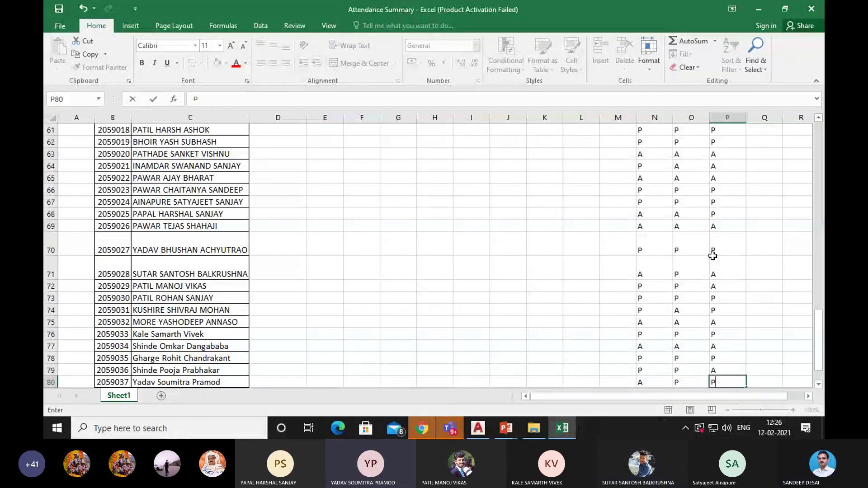
pyautogui.press('Return')
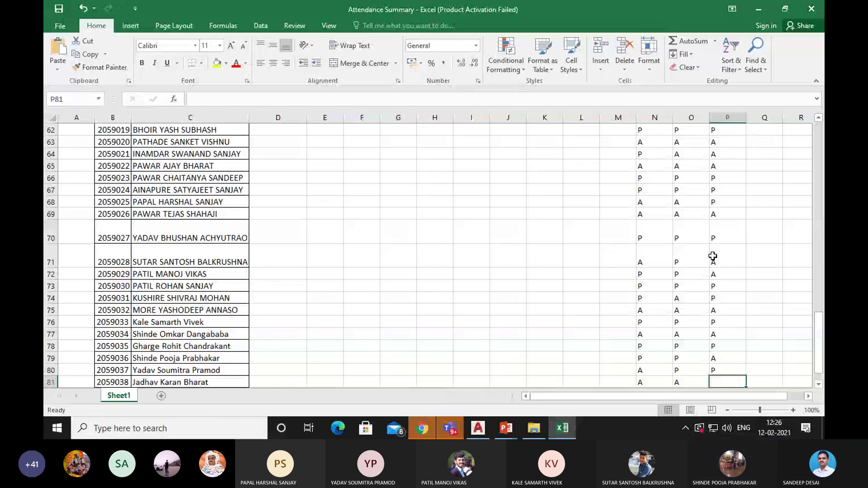
# Complete the attendance column with A in cells P81 and P82 and P in cell P83.
pyautogui.write('A')
pyautogui.press('Return')
pyautogui.write('A')
pyautogui.press('Return')
pyautogui.write('A')
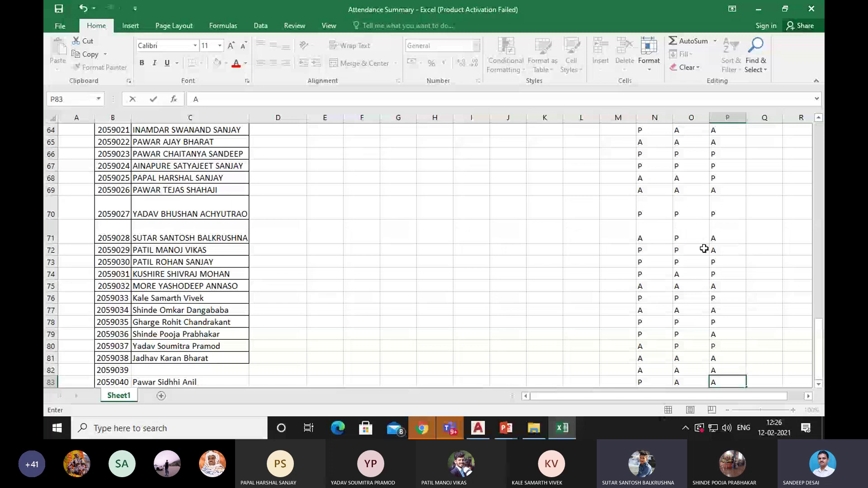
pyautogui.press('Escape')
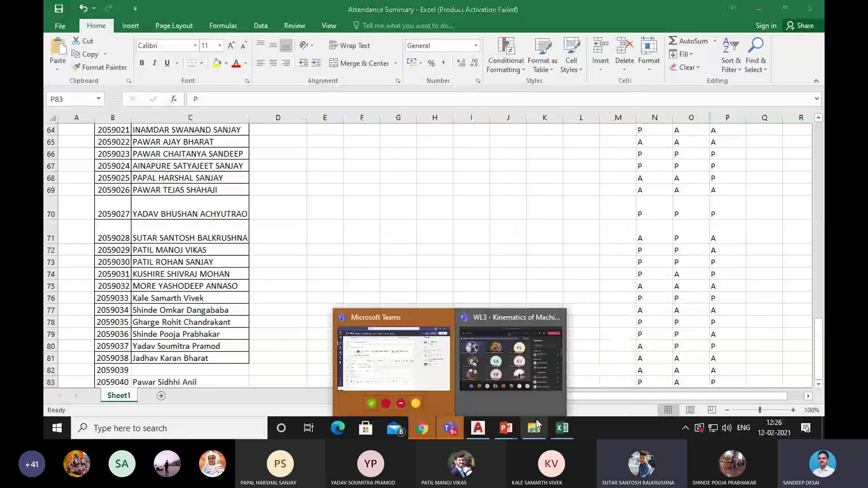
# Switch to the WL3 - Kinematics of Machines meeting in Microsoft Teams and bring up the option to stop recording.
pyautogui.click(478, 408)
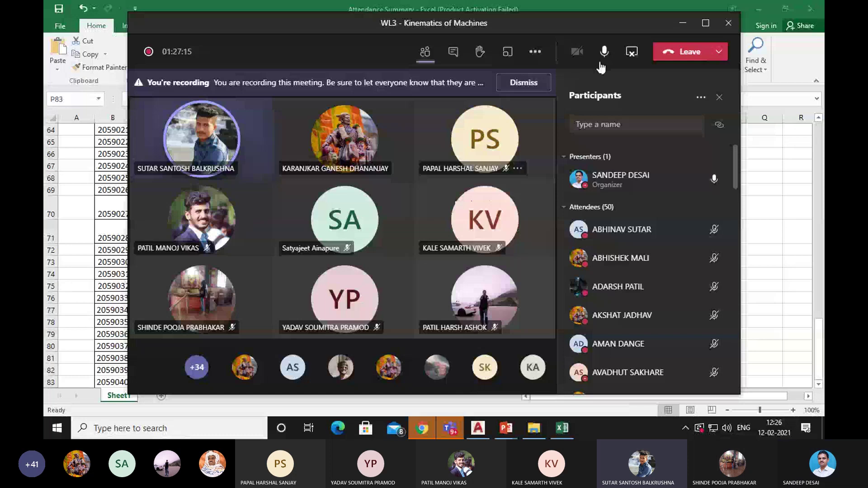
pyautogui.click(534, 51)
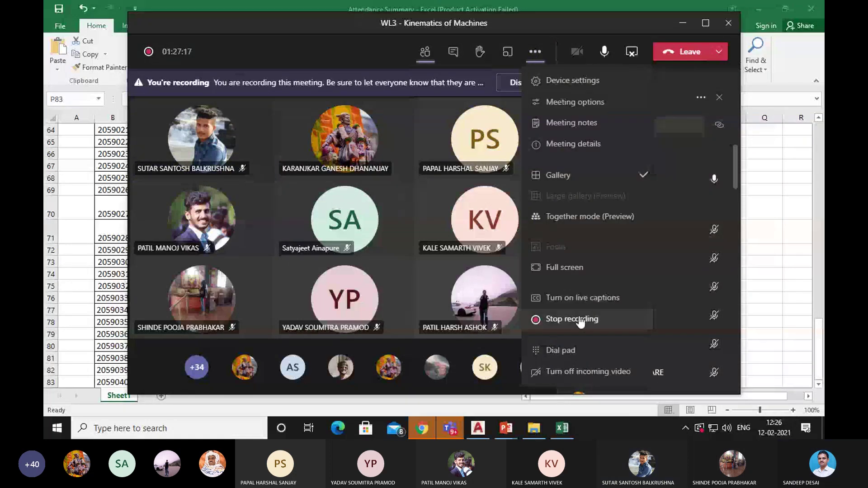